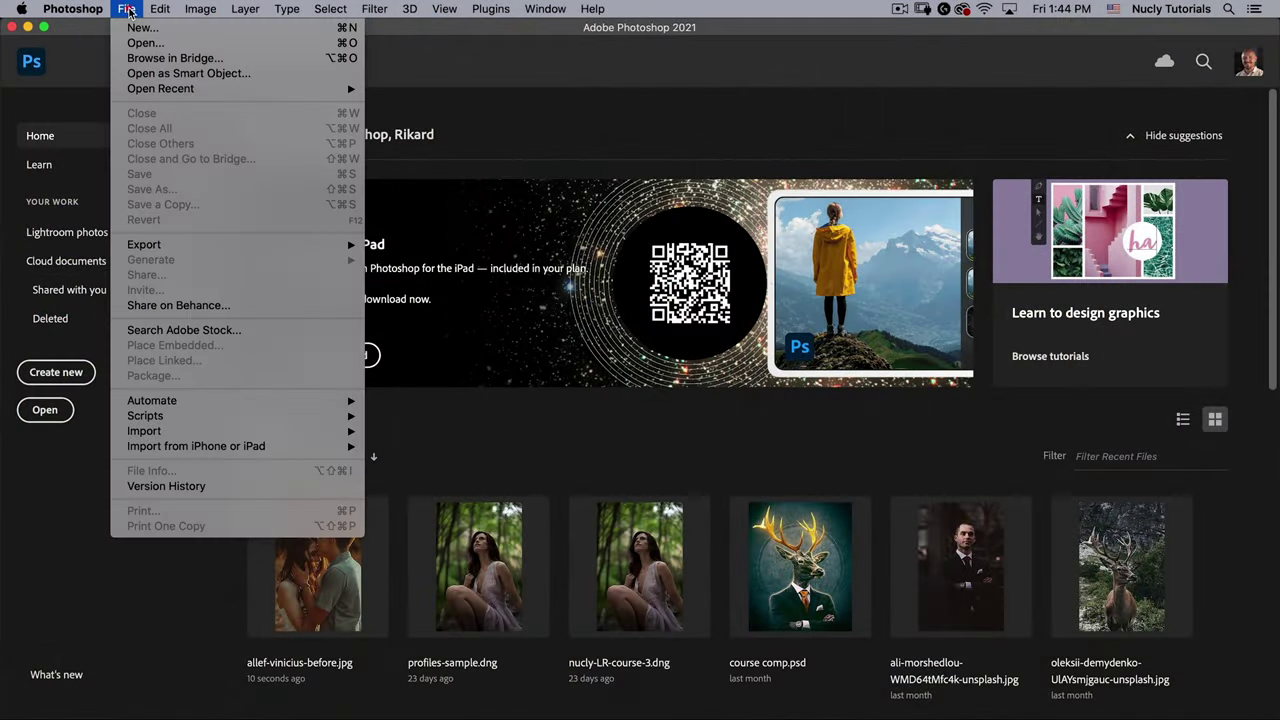
# Open allef-vinicius-before.jpg and select the couple with Select Subject, checking it in Quick Mask
pyautogui.click(128, 44)
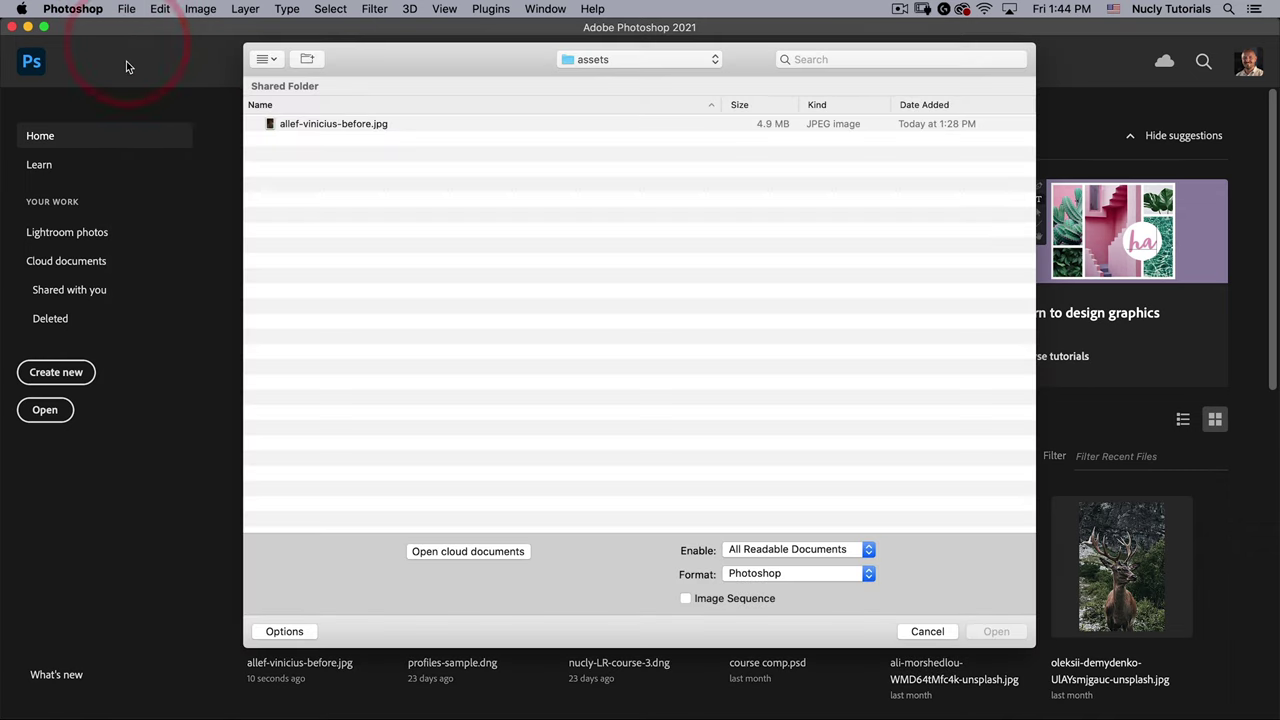
pyautogui.doubleClick(322, 124)
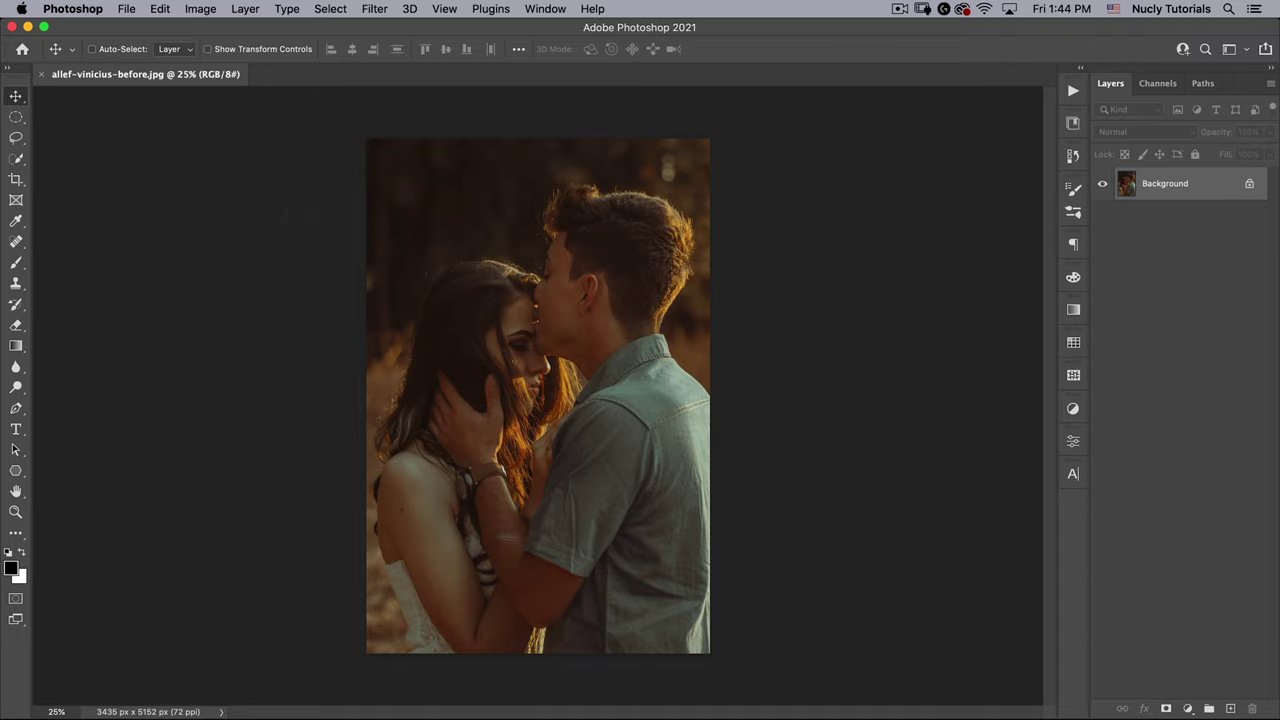
pyautogui.click(16, 158)
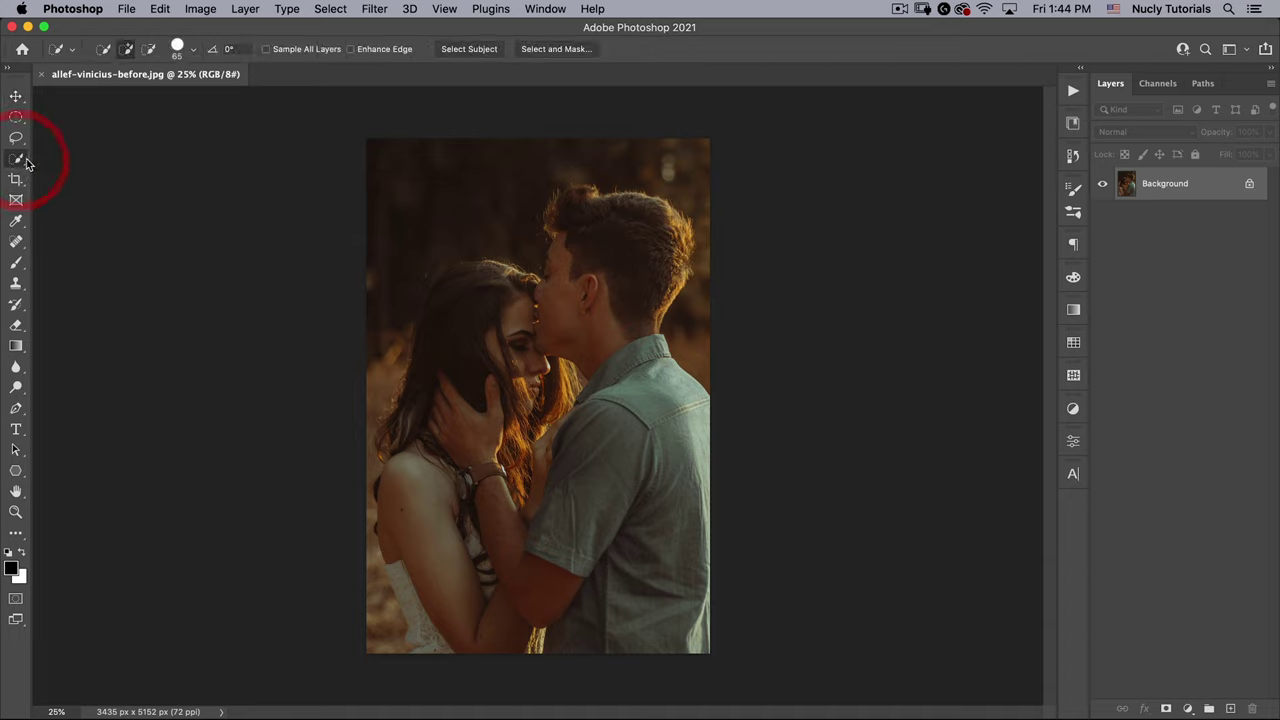
pyautogui.click(489, 49)
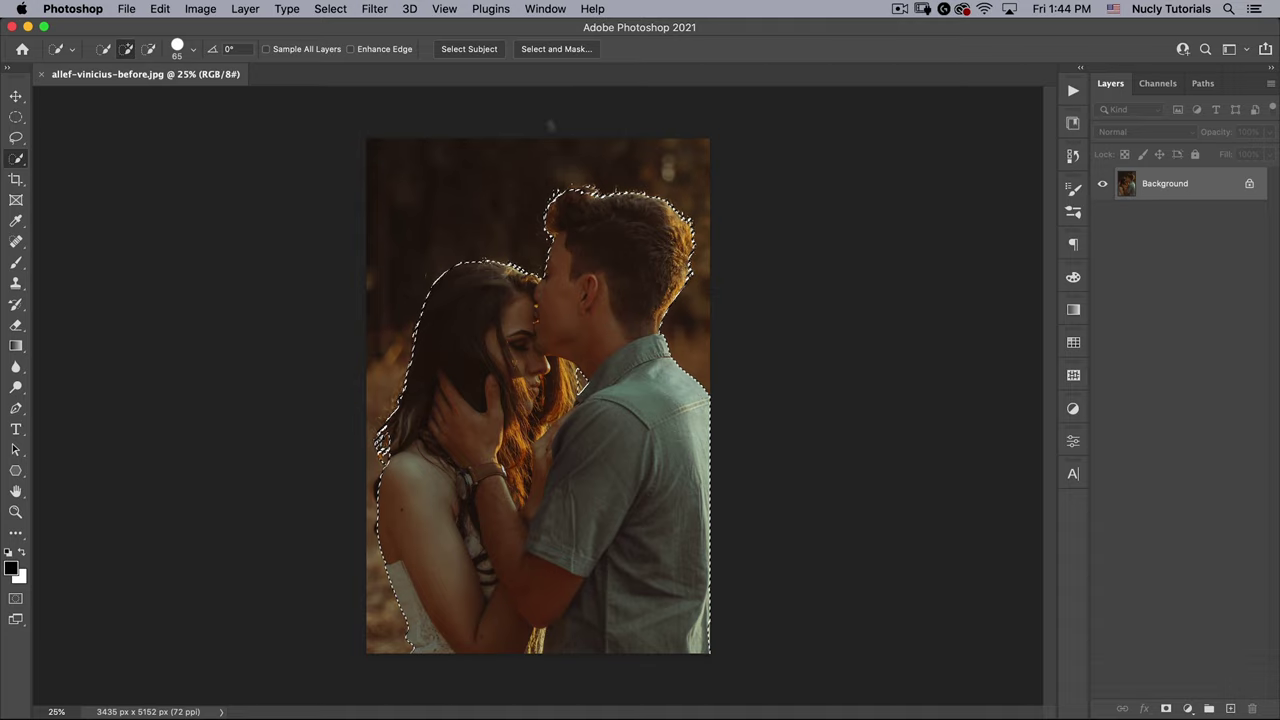
pyautogui.press('q')
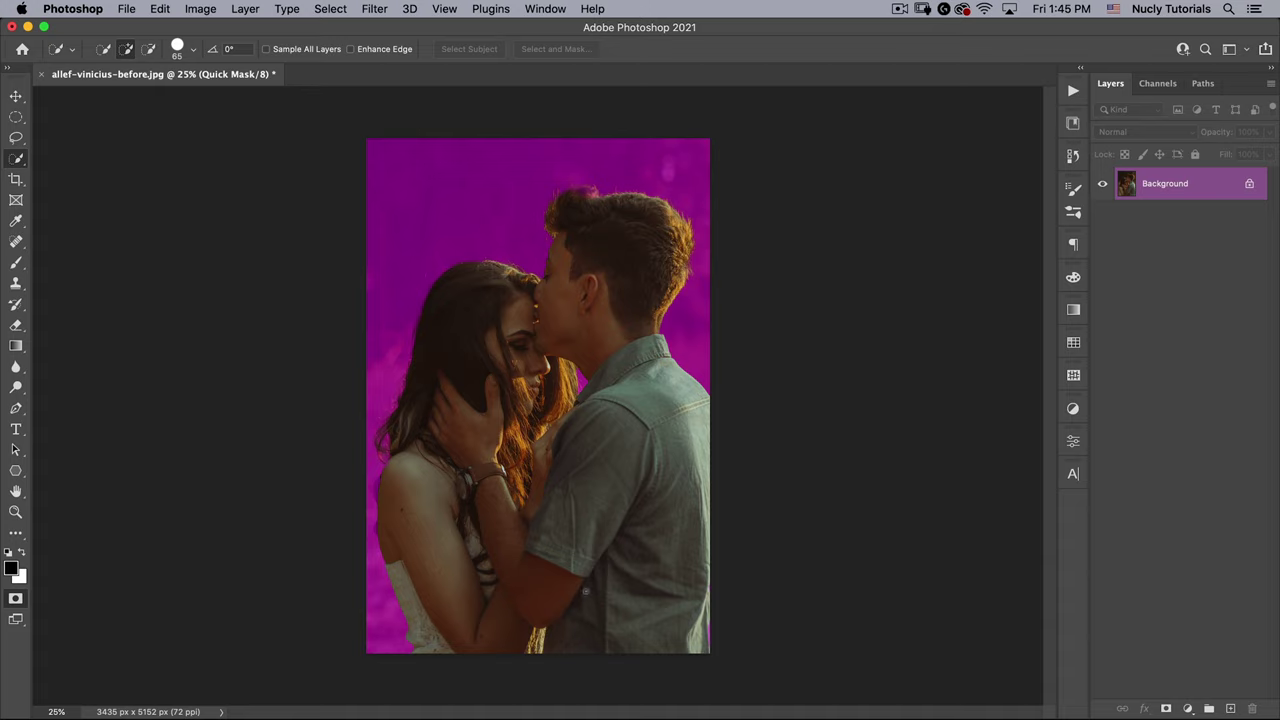
pyautogui.press('q')
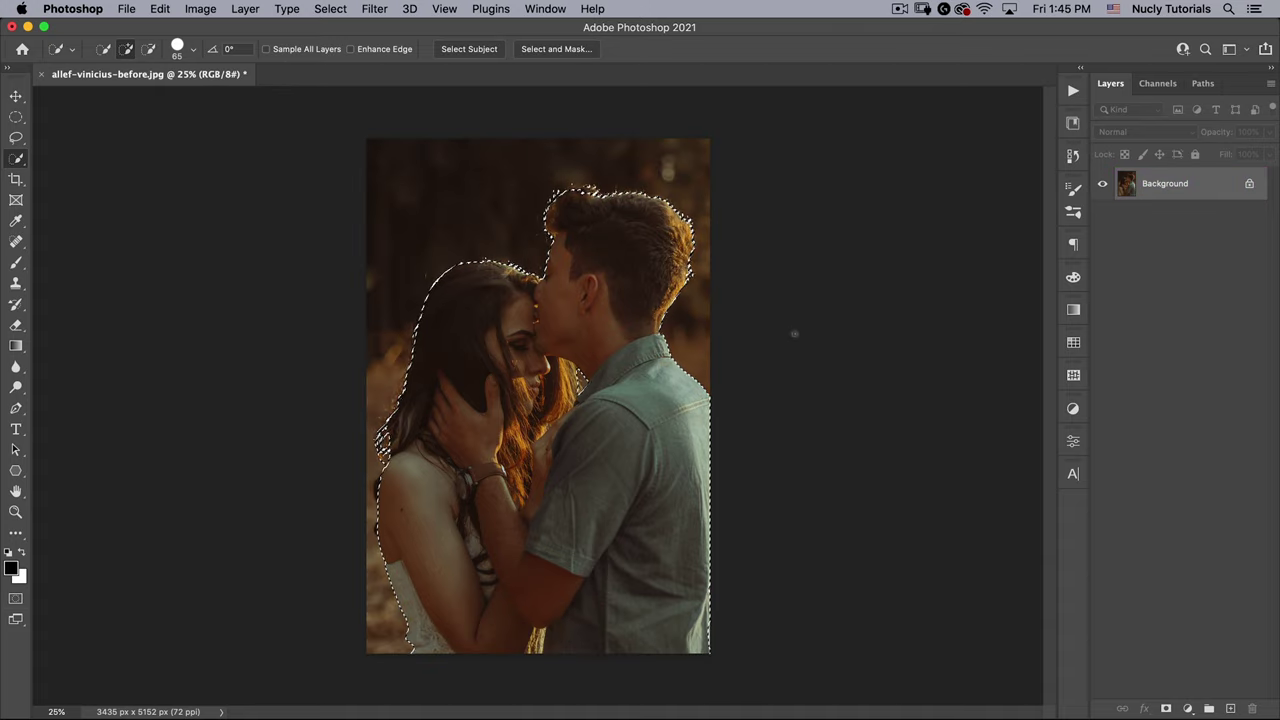
# Copy the selected couple onto a new layer named 'subject'
pyautogui.press('super')
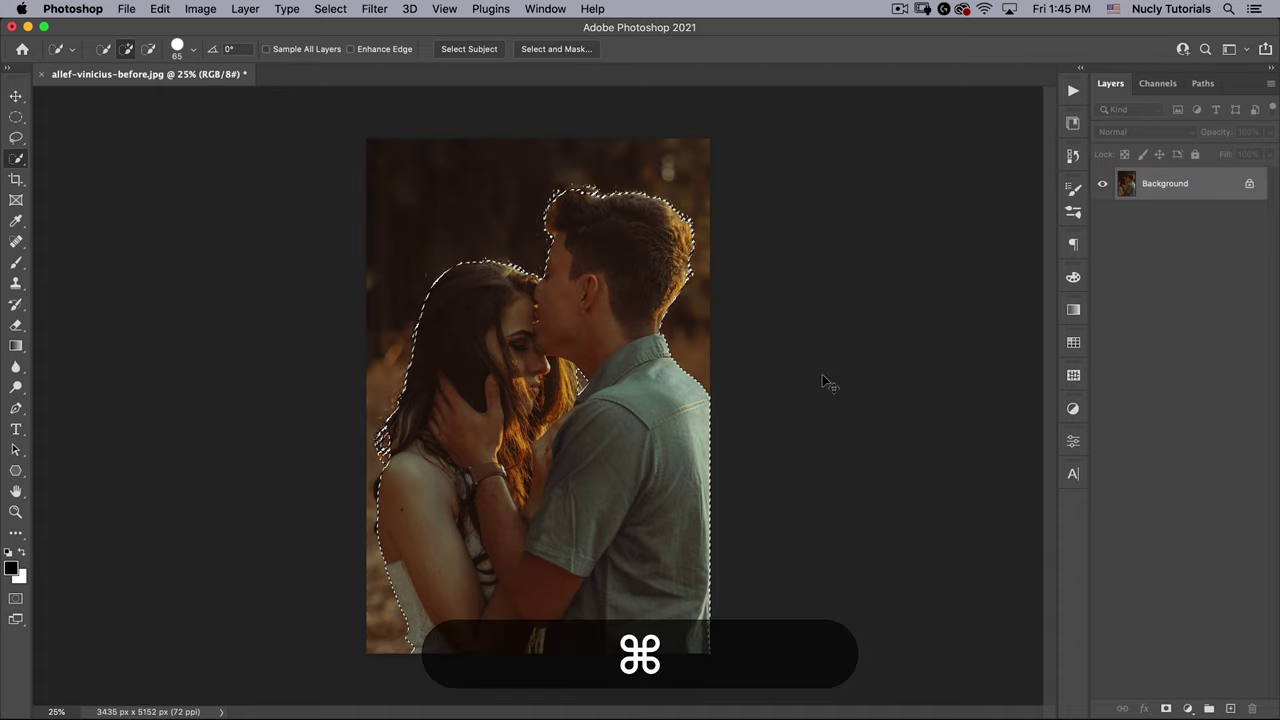
pyautogui.press('super+j')
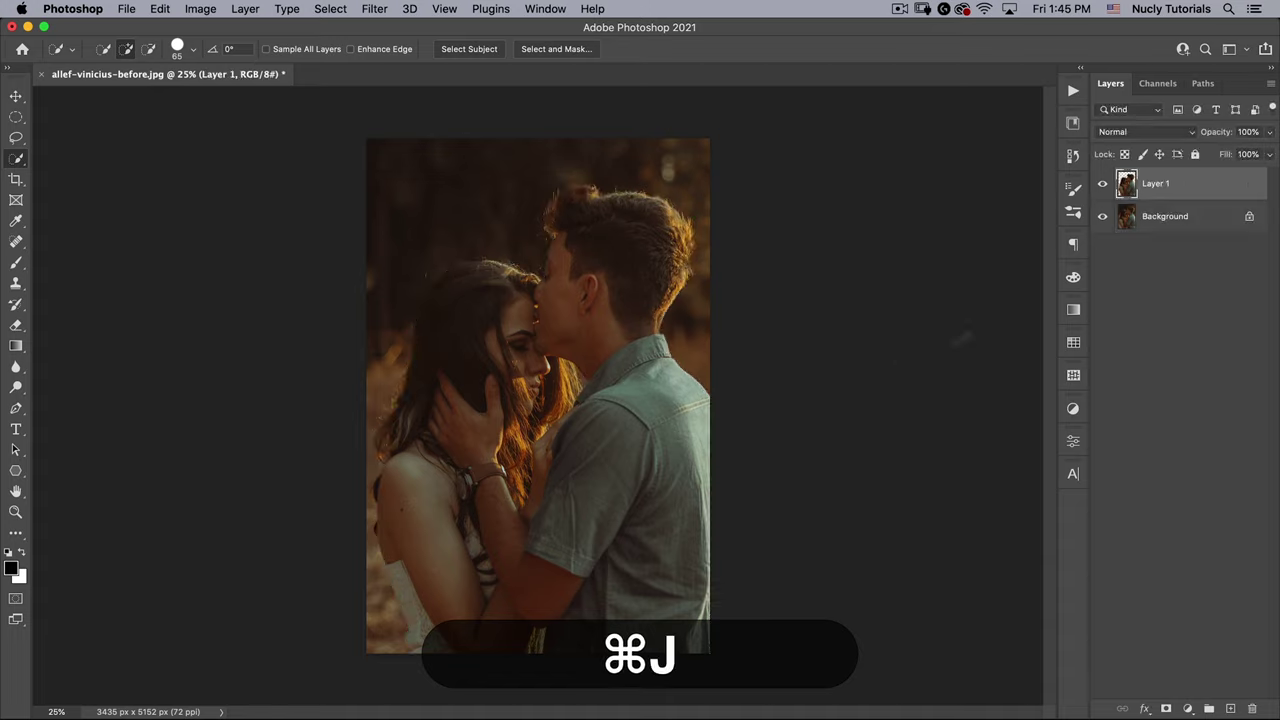
pyautogui.doubleClick(1155, 187)
pyautogui.write('subjec')
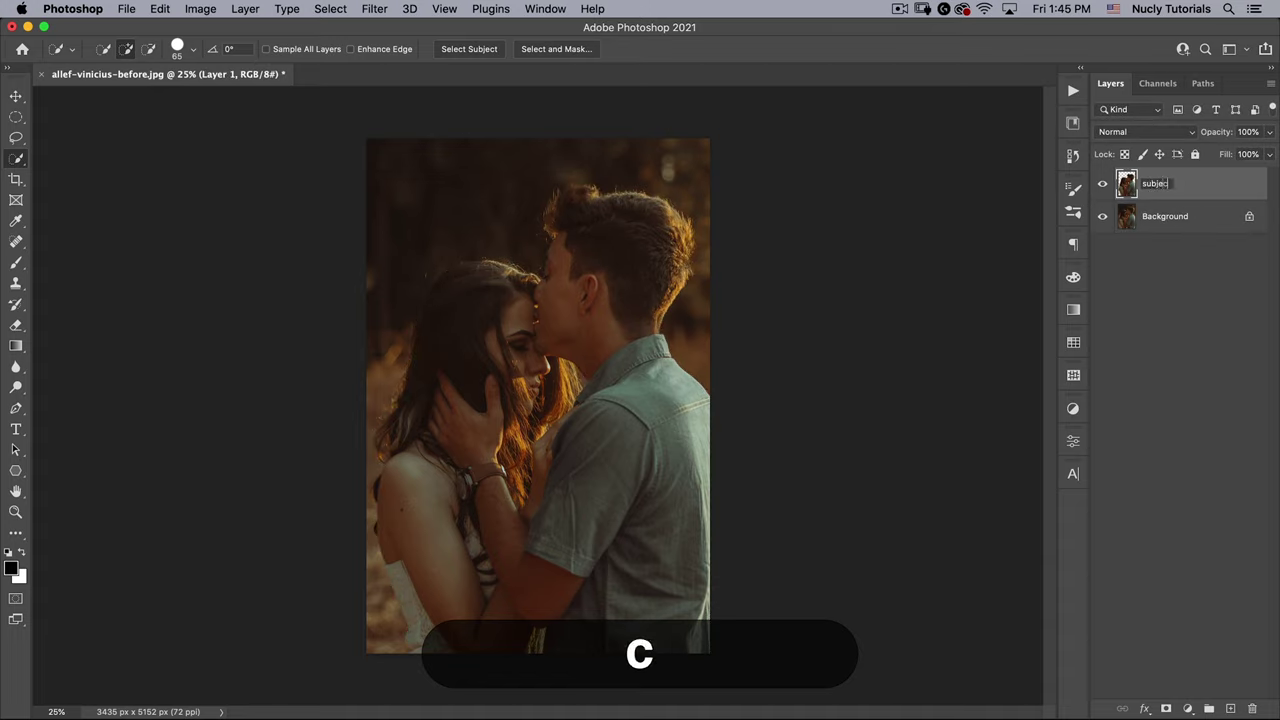
pyautogui.write('t')
pyautogui.press('Return')
# Select the Background layer and browse the maple leaf assets in the Libraries panel
pyautogui.click(1145, 216)
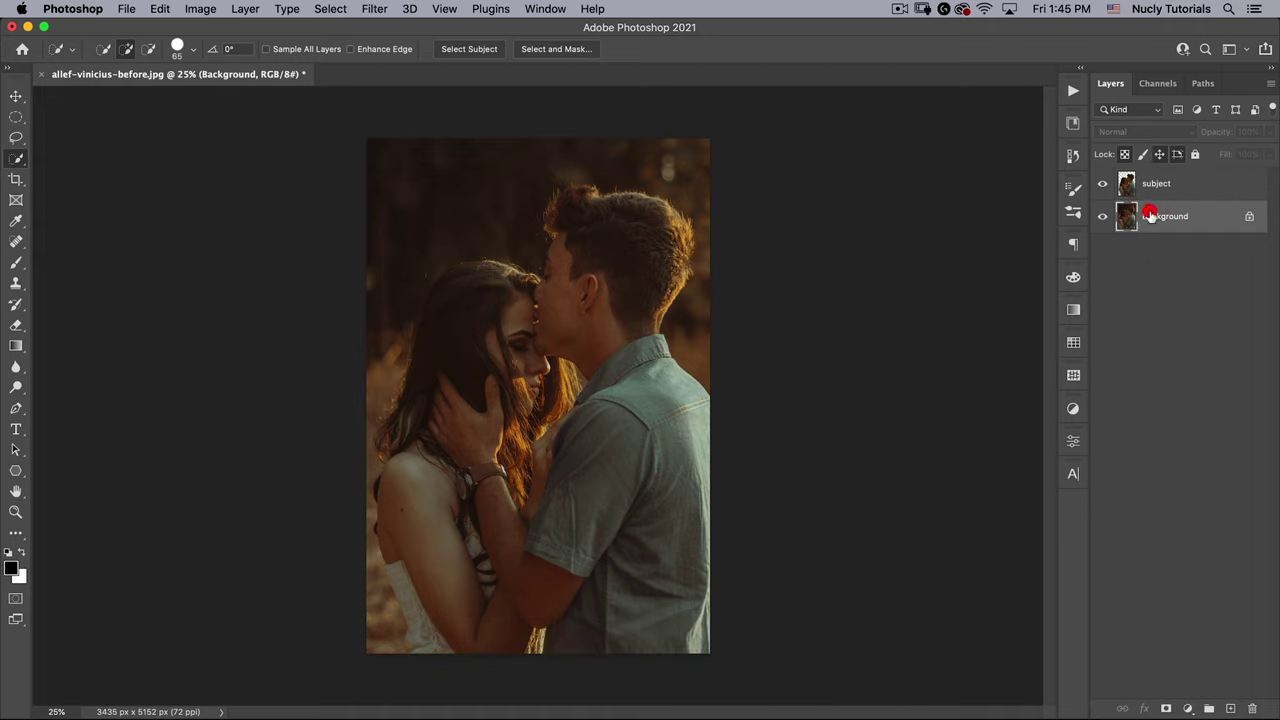
pyautogui.click(1073, 124)
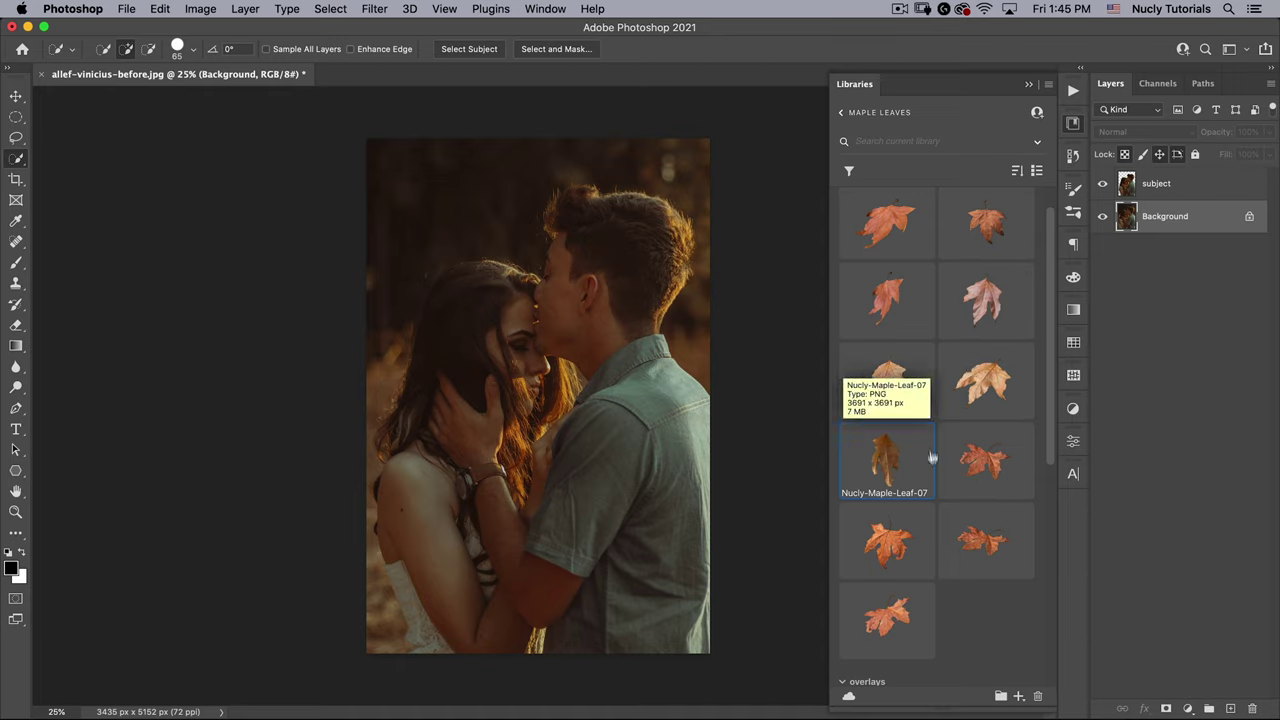
pyautogui.scroll(-5, 944, 518)
pyautogui.scroll(-3, 946, 518)
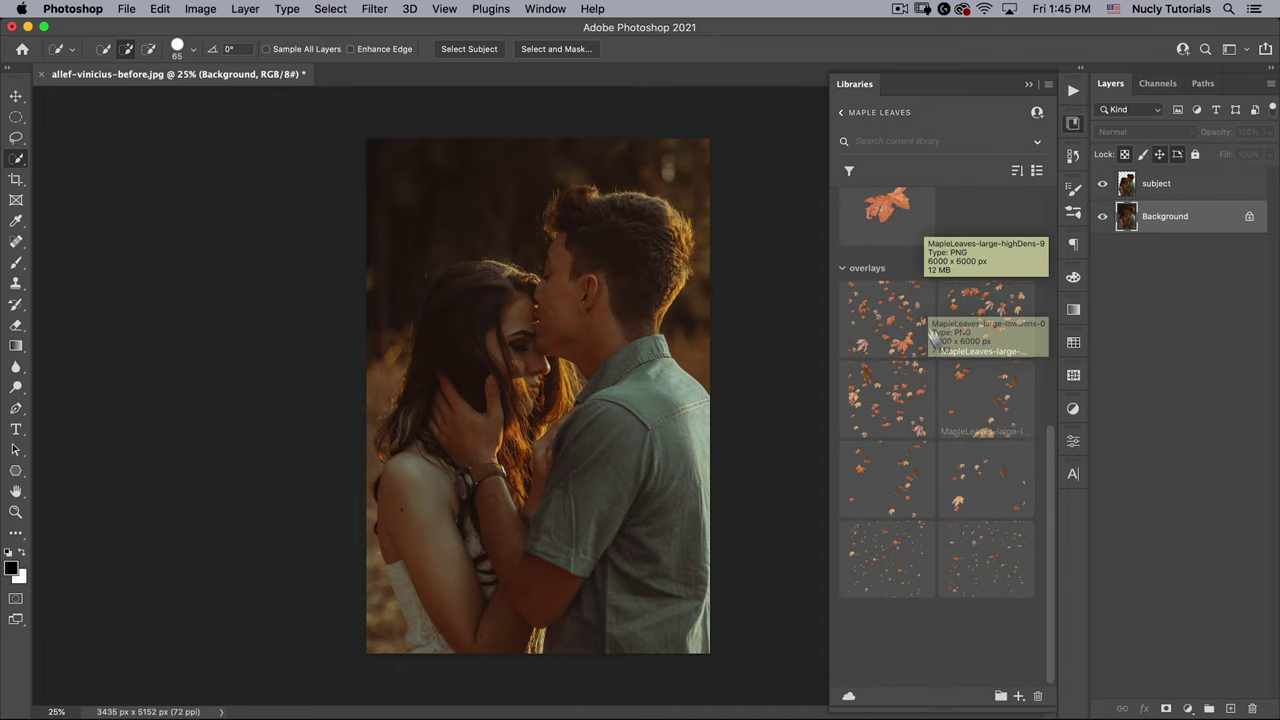
pyautogui.scroll(5, 926, 395)
pyautogui.scroll(5, 910, 380)
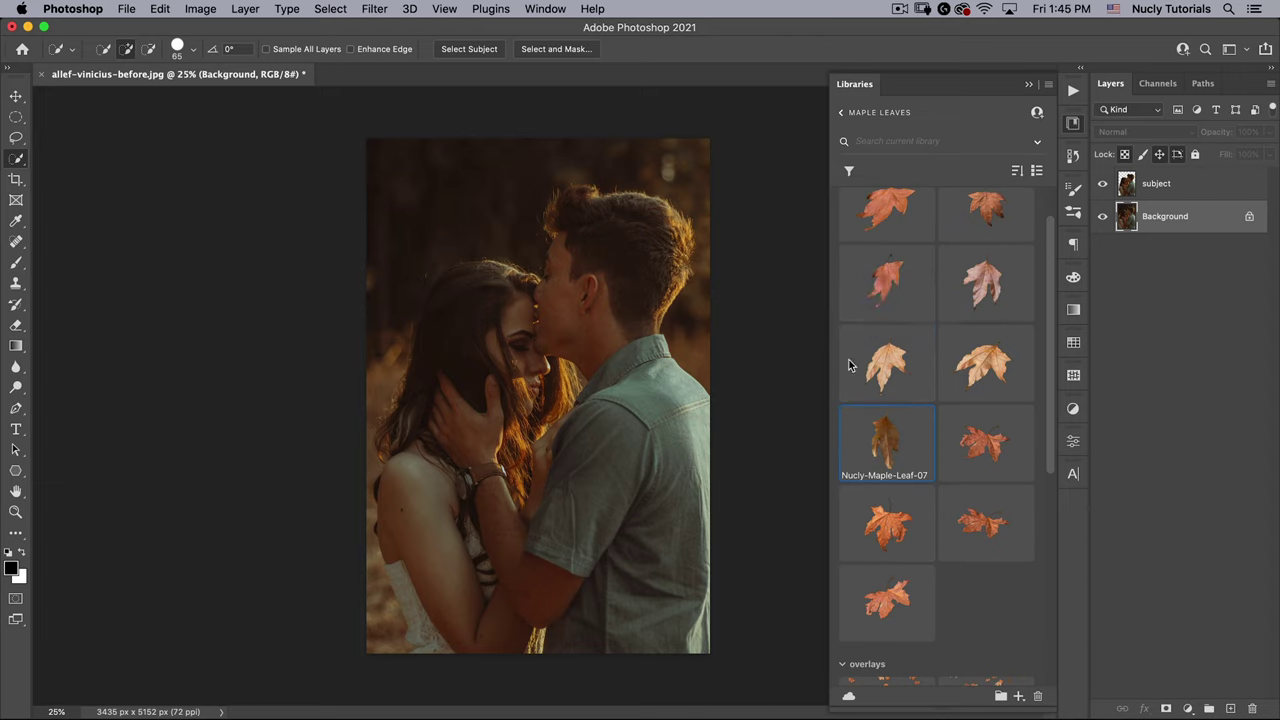
pyautogui.scroll(-9, 898, 256)
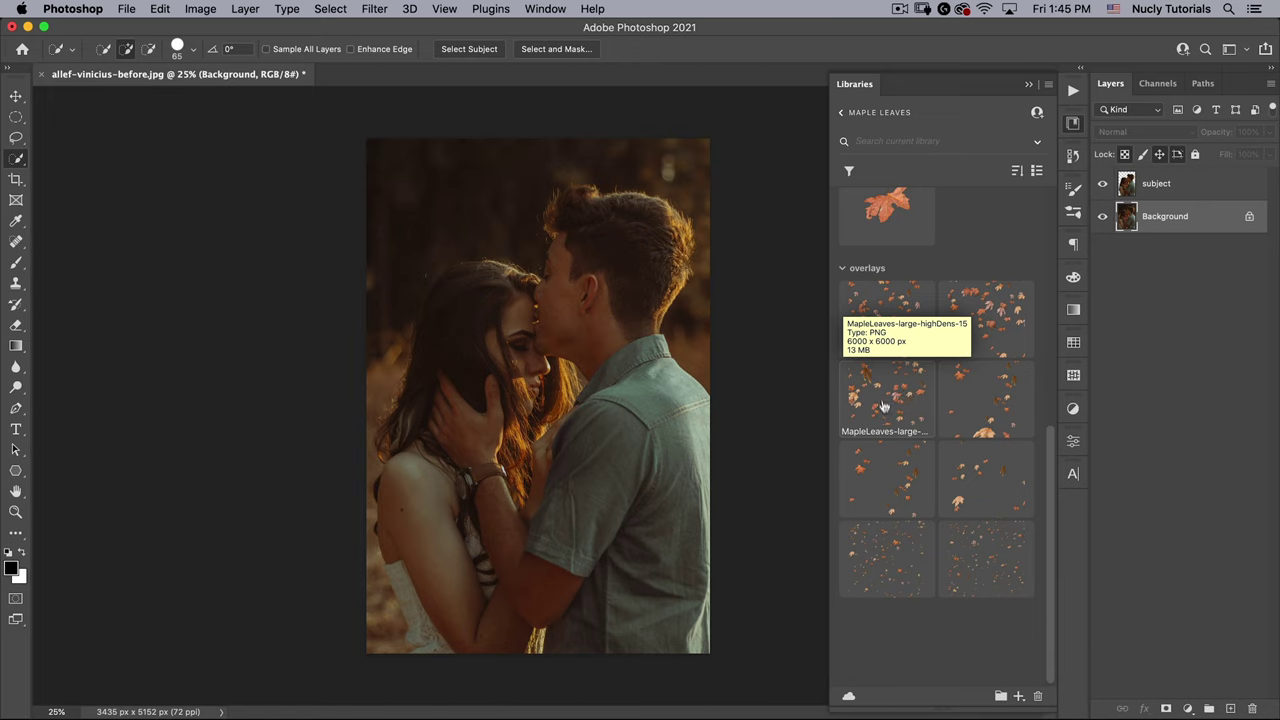
# Place the MapleLeaves-large-highDens-15 overlay above Background and stretch it taller to cover the photo
pyautogui.moveTo(887, 401); pyautogui.dragTo(545, 373)
pyautogui.moveTo(551, 210); pyautogui.dragTo(556, 135)
pyautogui.moveTo(551, 553); pyautogui.dragTo(549, 652)
pyautogui.press('Return')
pyautogui.press('w')
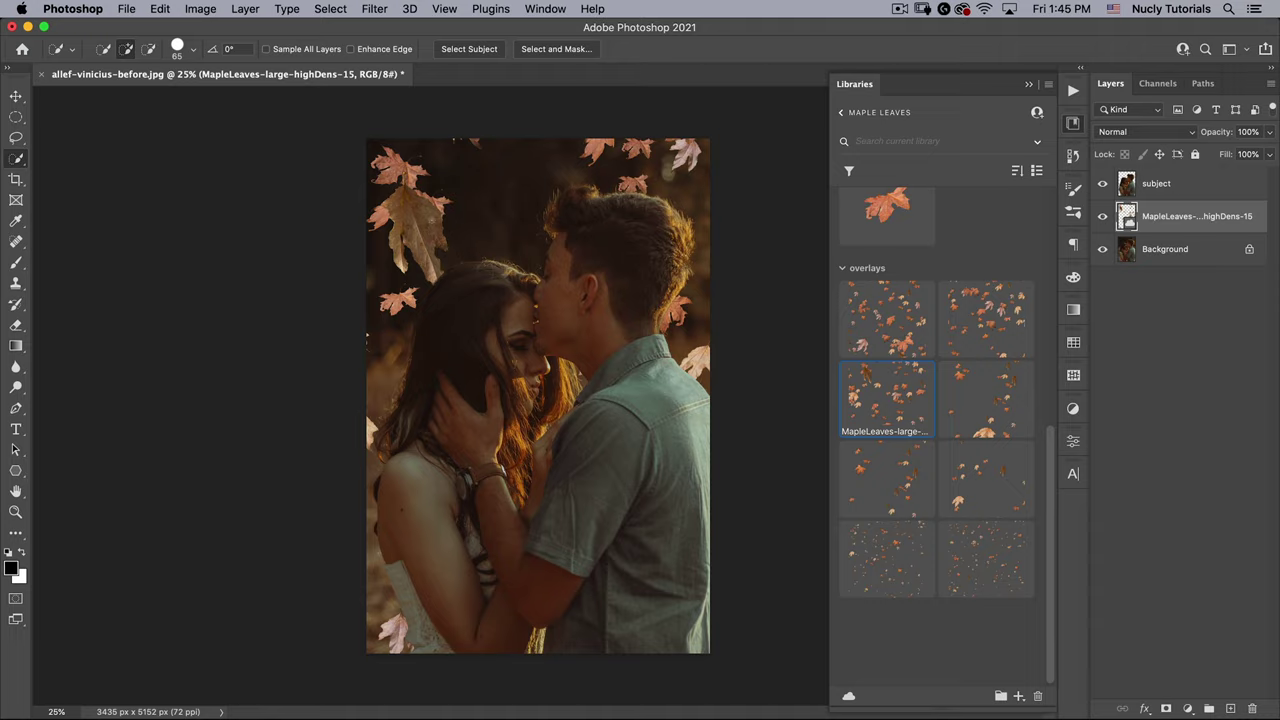
# Close Libraries and darken the leaves layer by pulling the RGB Curves line down
pyautogui.press('v')
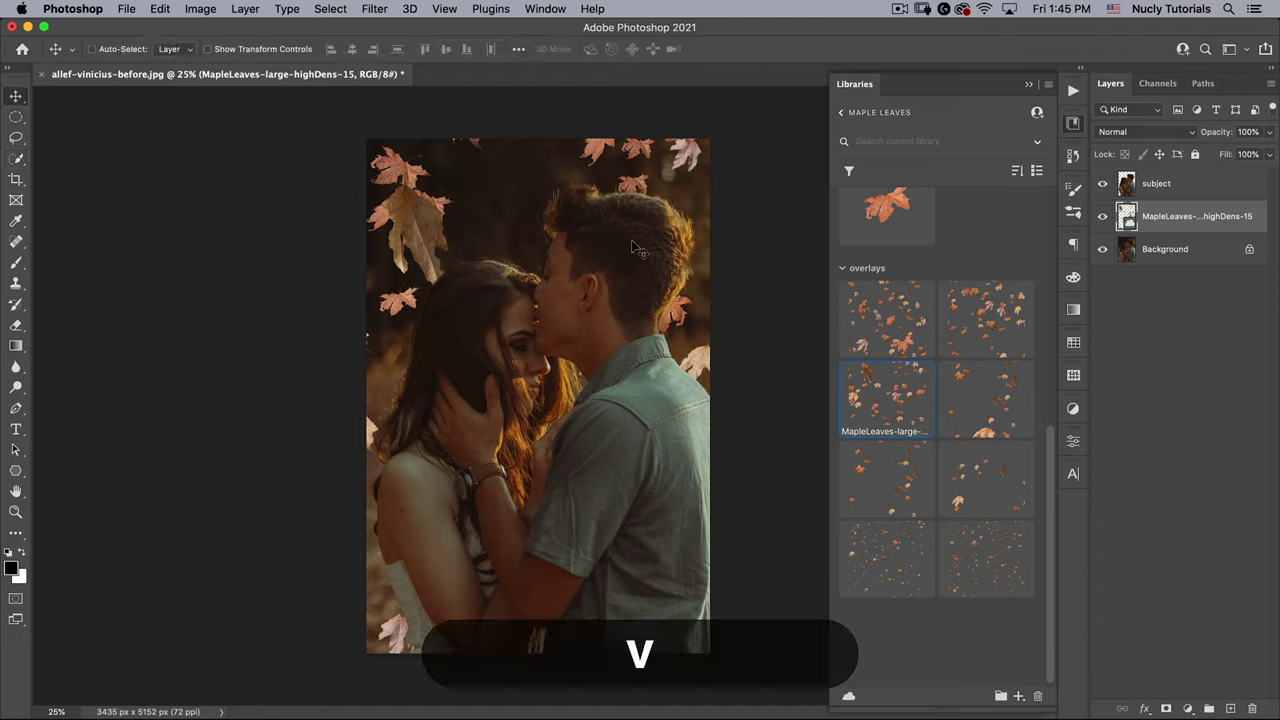
pyautogui.click(1073, 124)
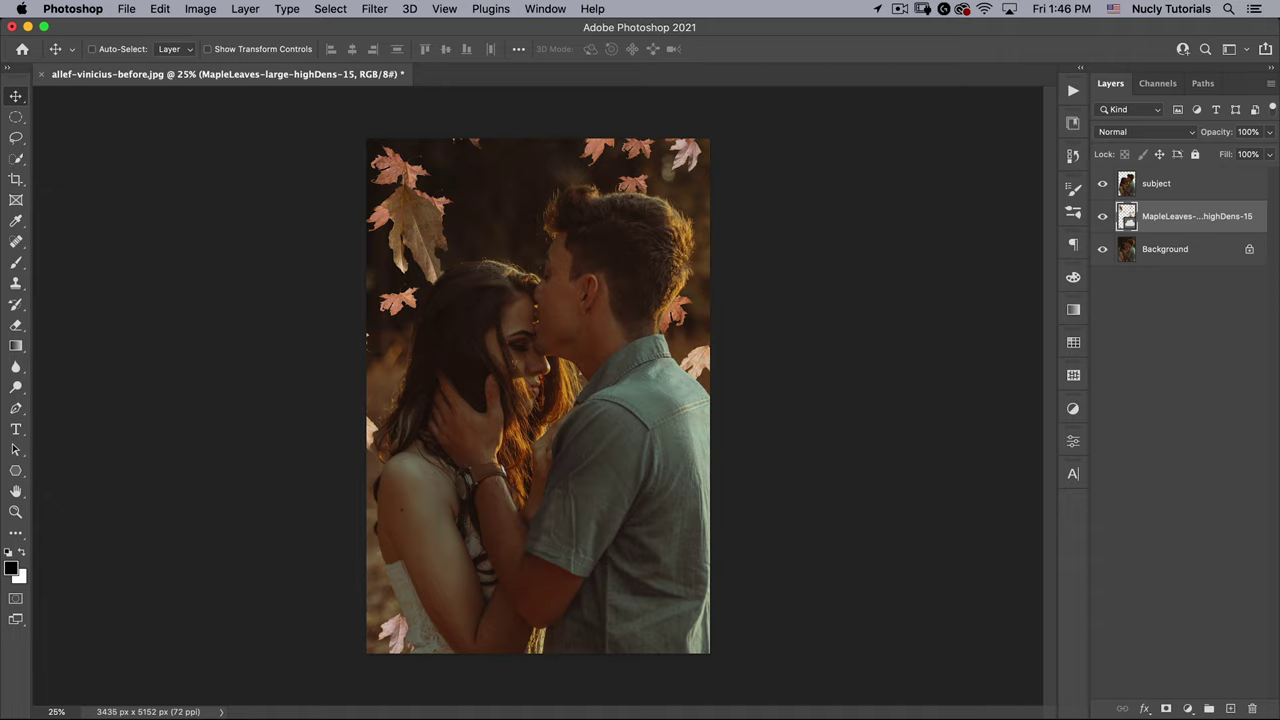
pyautogui.click(195, 10)
pyautogui.moveTo(230, 52)
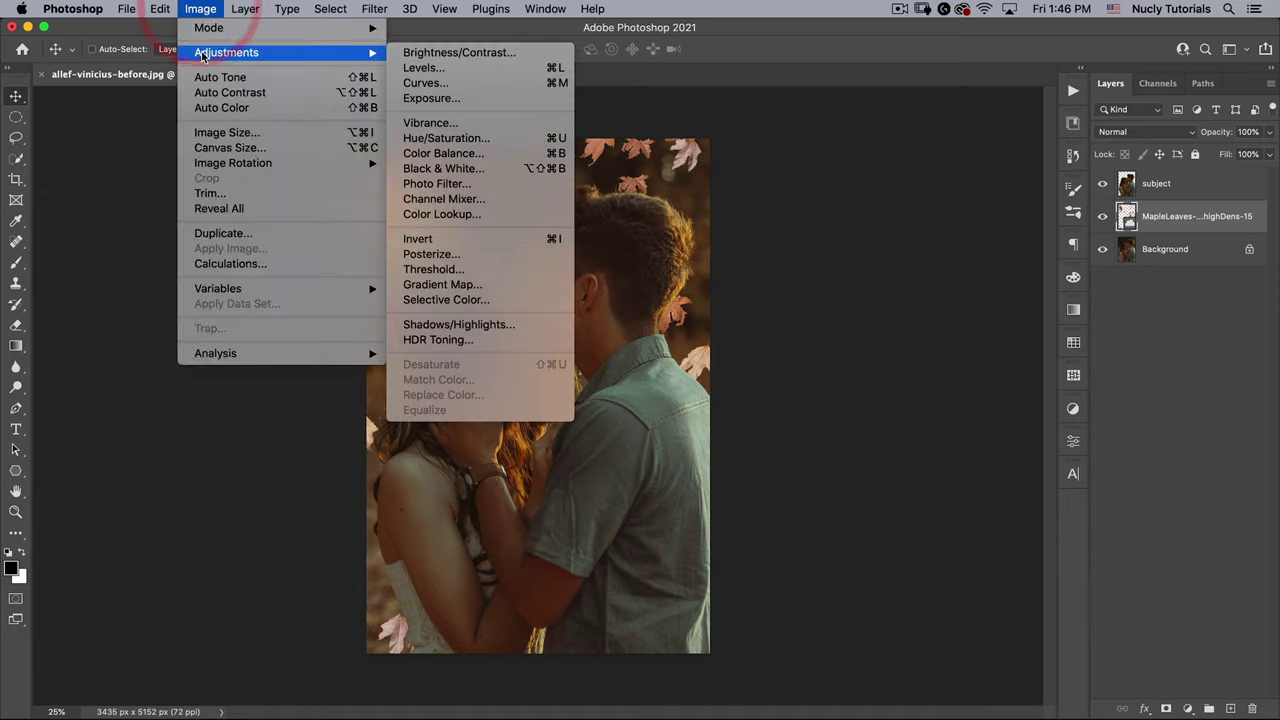
pyautogui.click(448, 84)
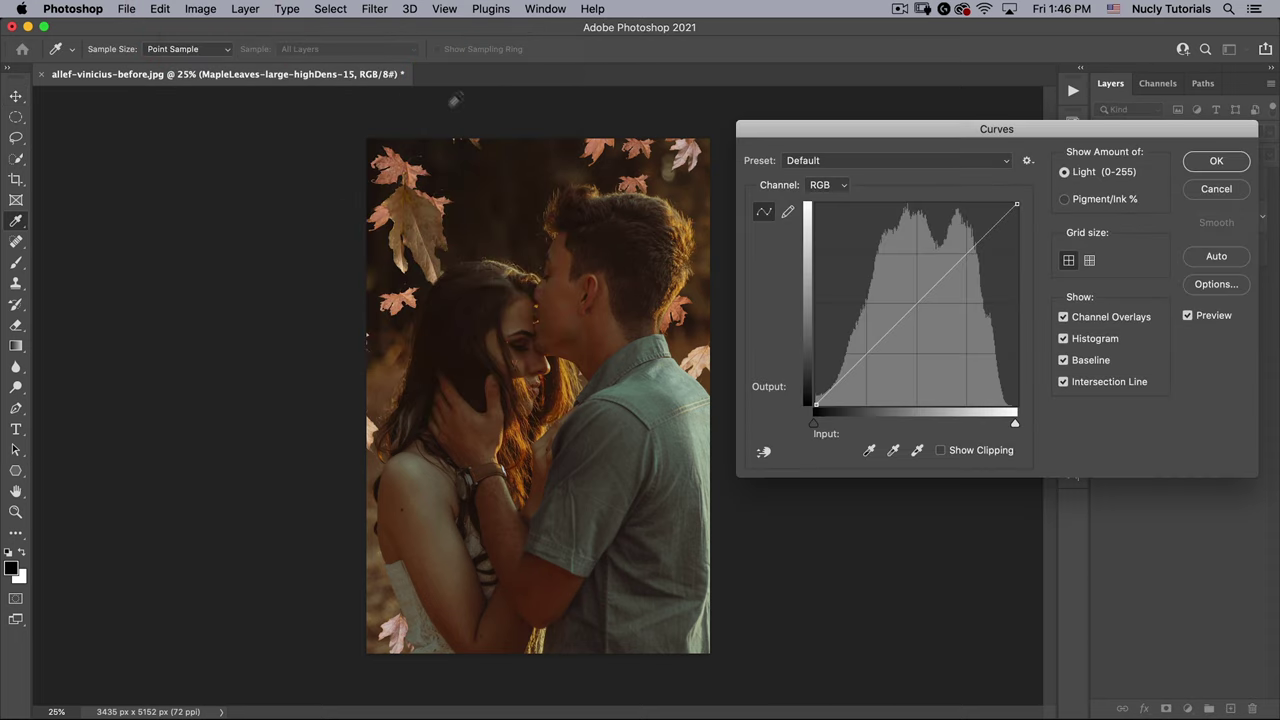
pyautogui.moveTo(912, 310); pyautogui.dragTo(927, 325)
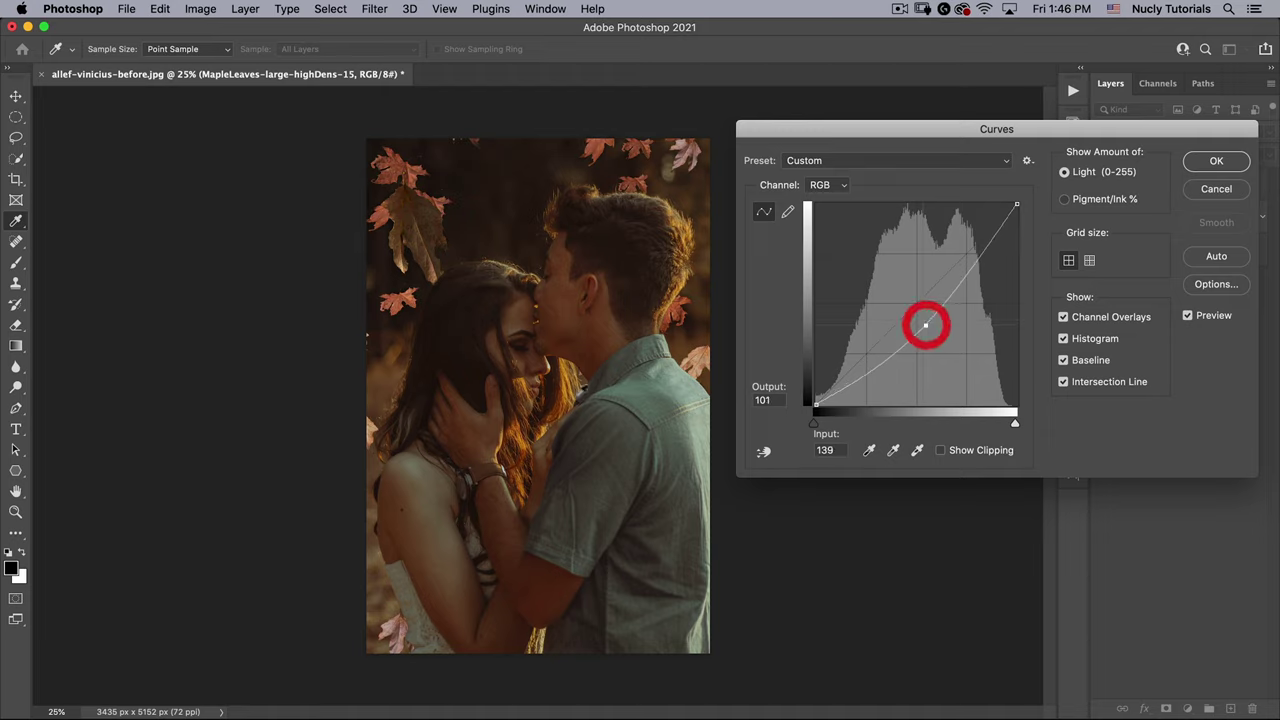
# Lower the Blue channel highlights, adjust the Red channel, and apply the Curves
pyautogui.click(828, 185)
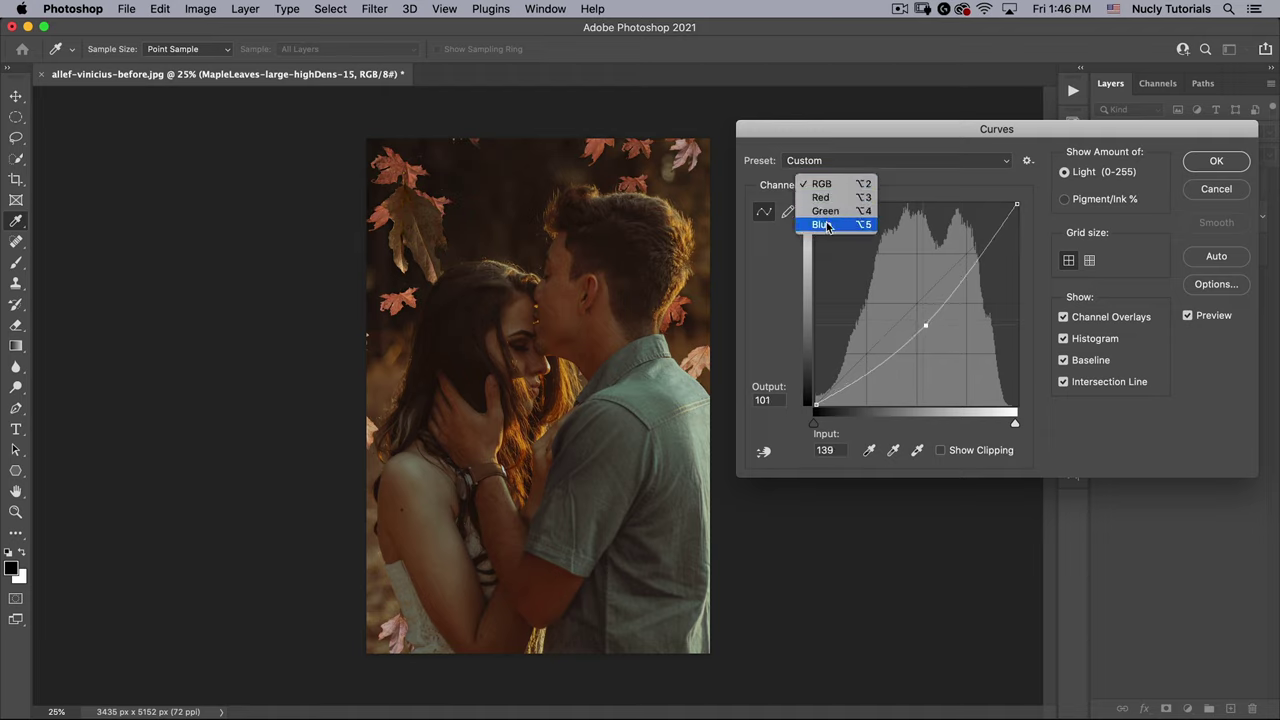
pyautogui.click(822, 224)
pyautogui.moveTo(1027, 241); pyautogui.dragTo(1037, 266)
pyautogui.click(840, 185)
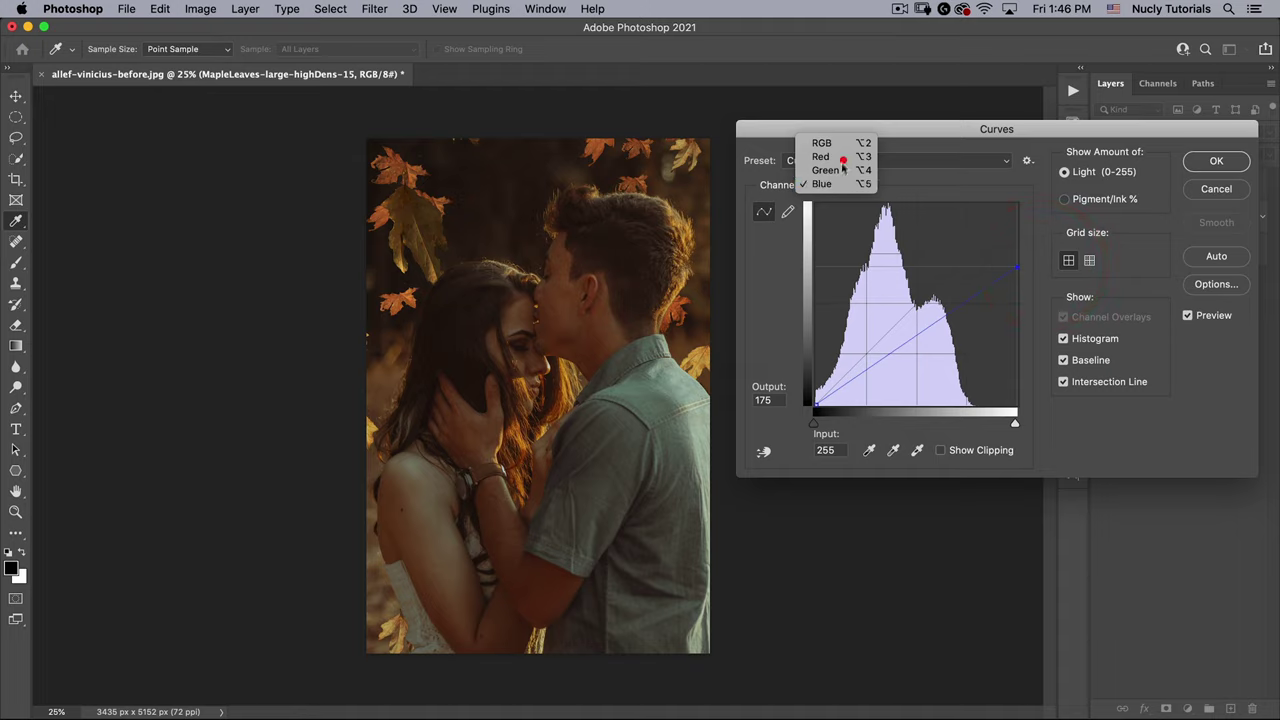
pyautogui.click(842, 158)
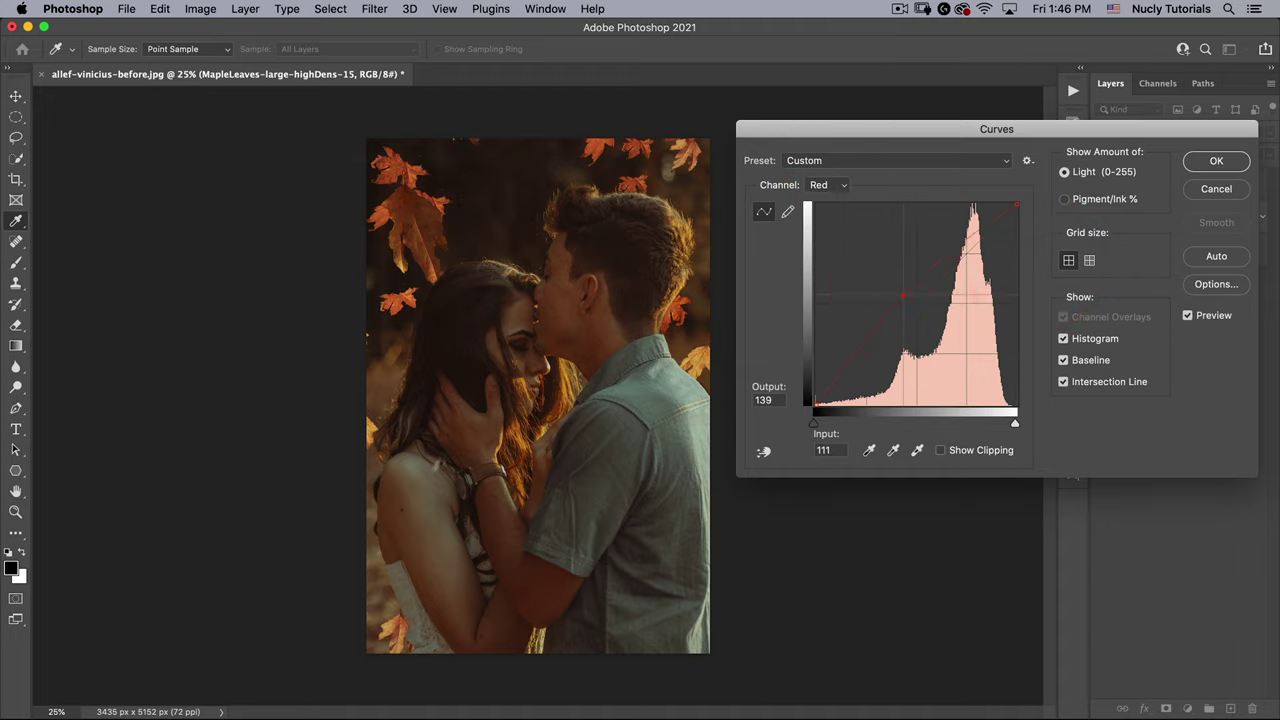
pyautogui.click(1216, 162)
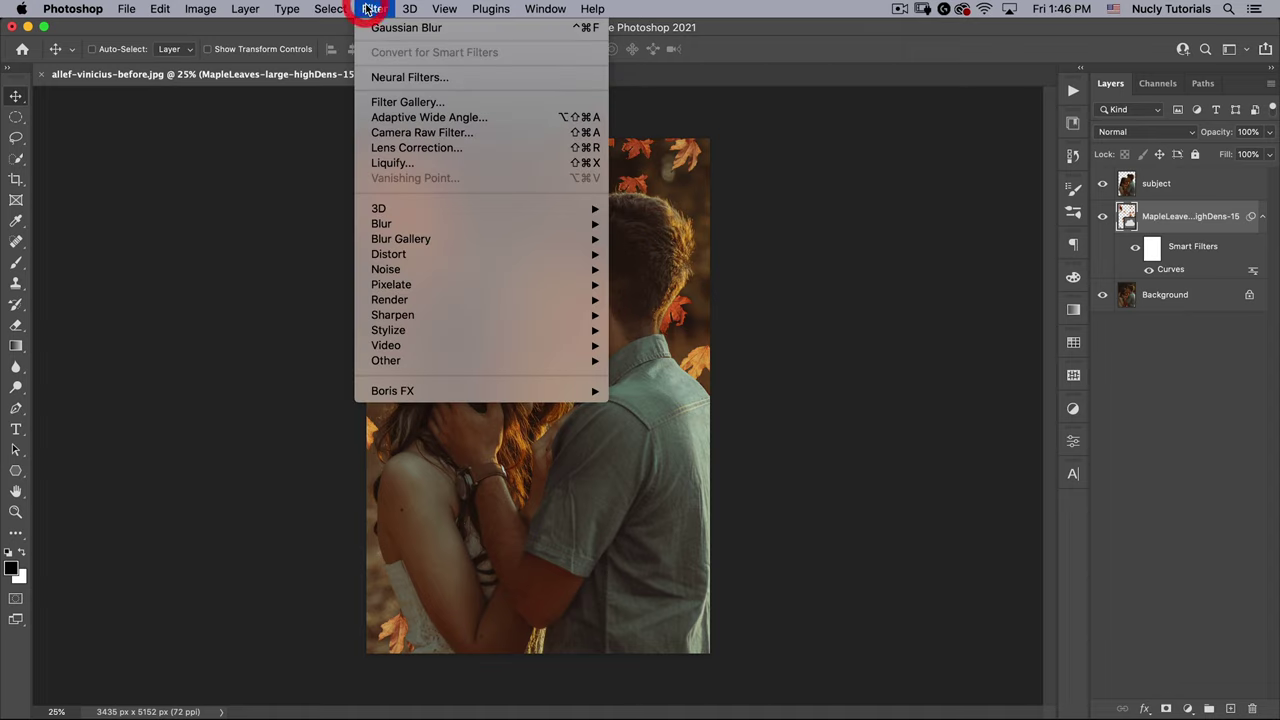
# Apply an 8-pixel Gaussian Blur to the highDens-15 leaves, then select the subject layer
pyautogui.moveTo(385, 224)
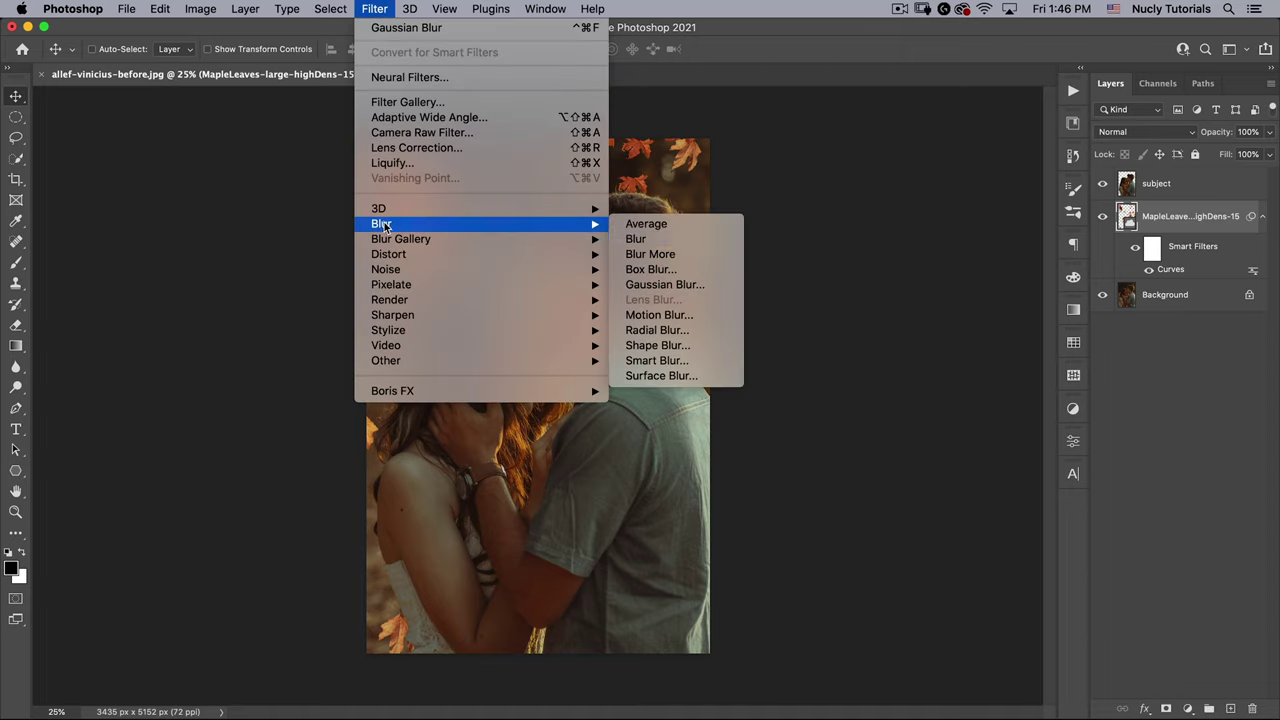
pyautogui.click(706, 287)
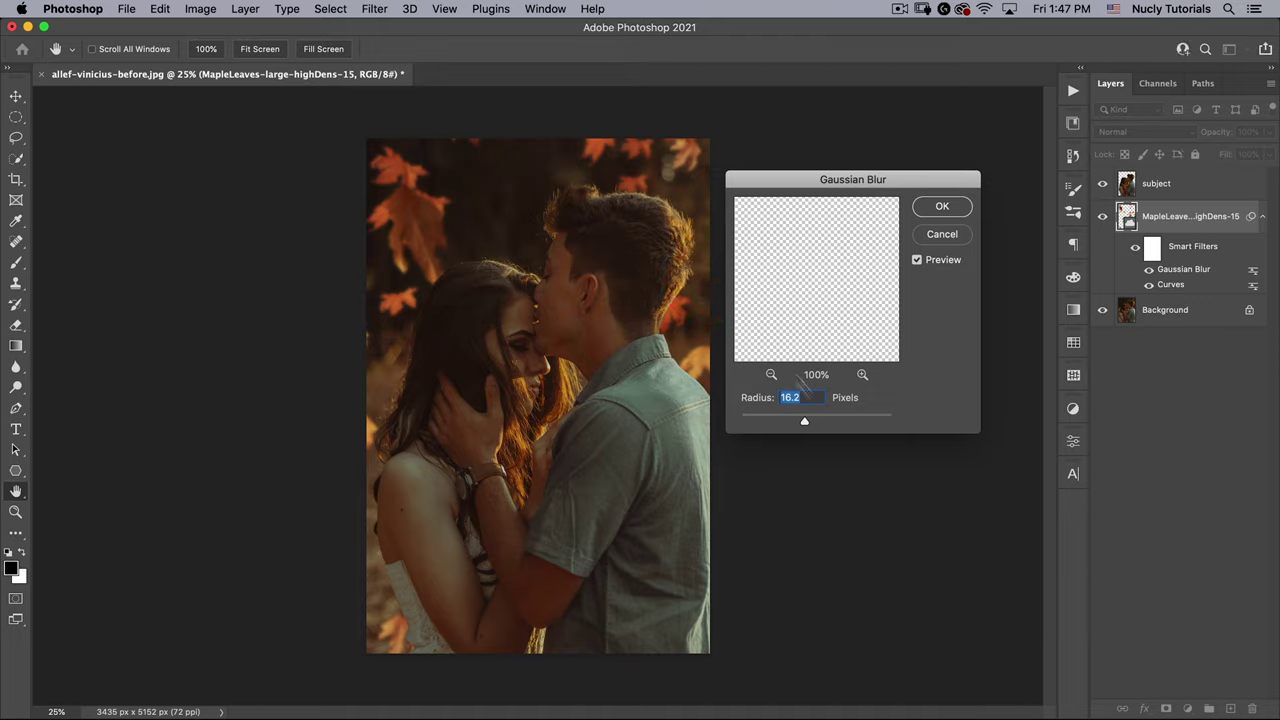
pyautogui.click(638, 381)
pyautogui.write('8')
pyautogui.click(943, 208)
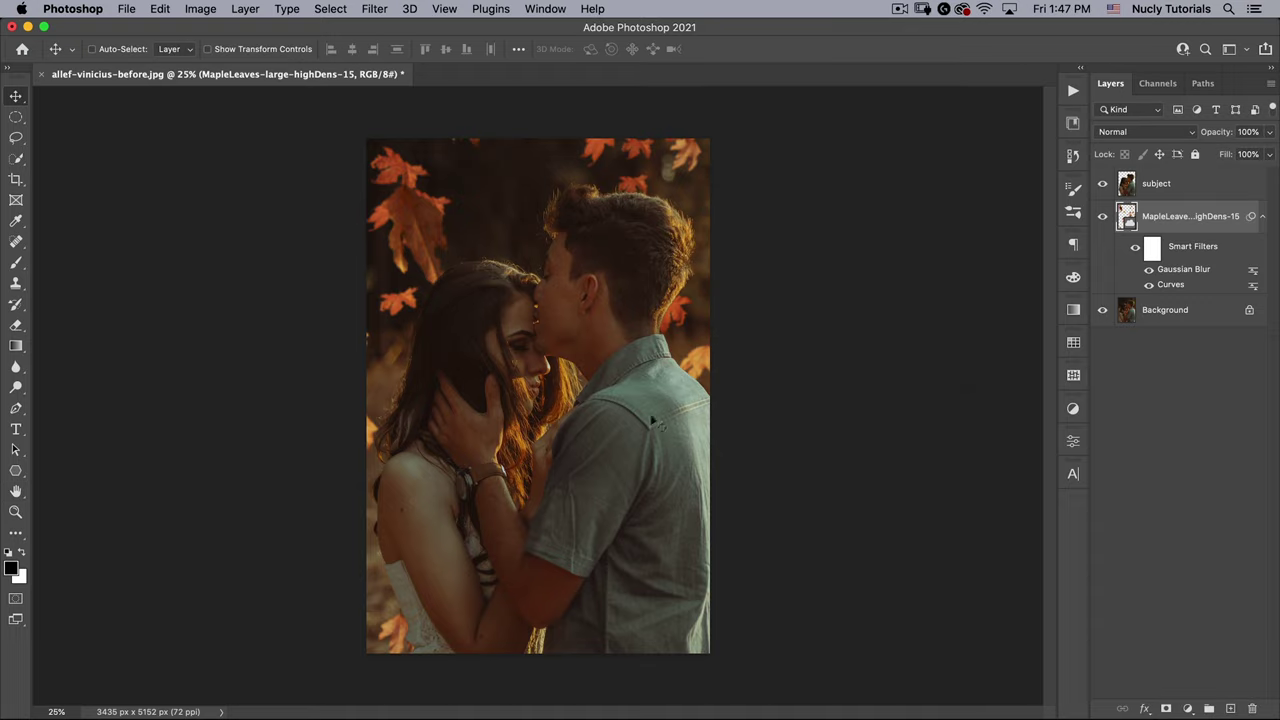
pyautogui.click(1175, 183)
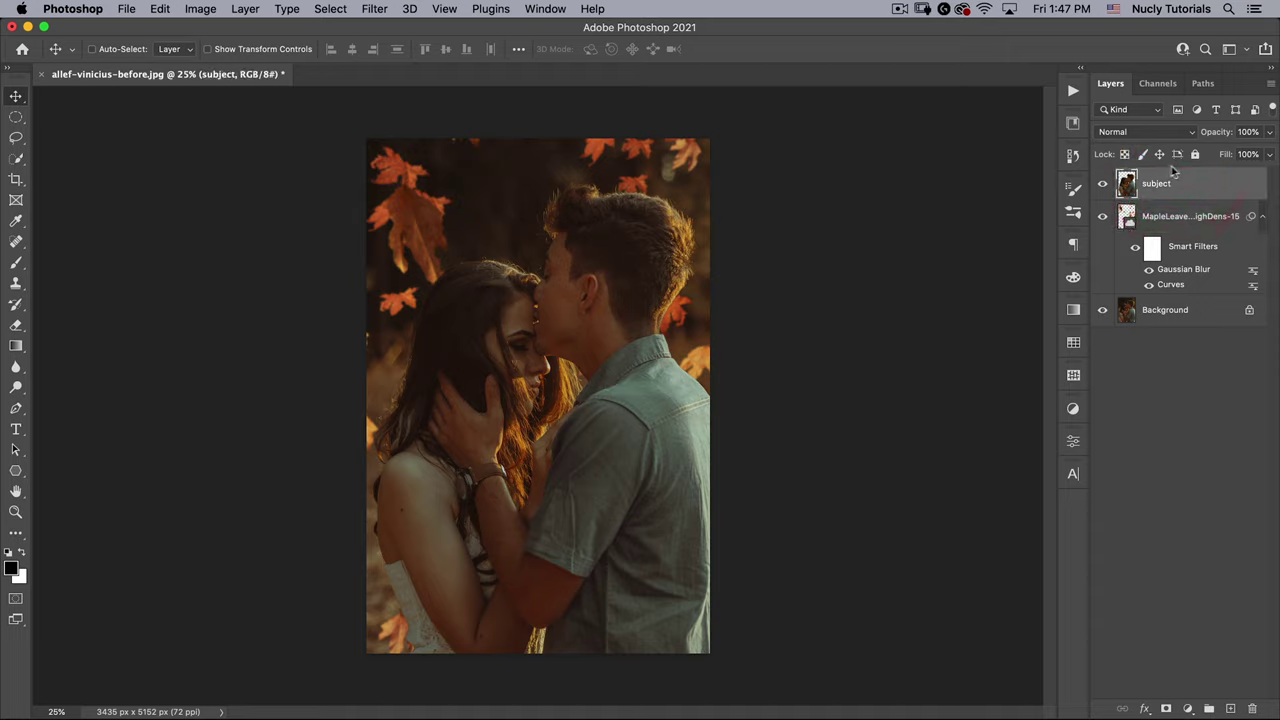
# Place the MapleLeaves-large-lowDens-0 overlay on top and enlarge it to reach the image bottom
pyautogui.click(1073, 122)
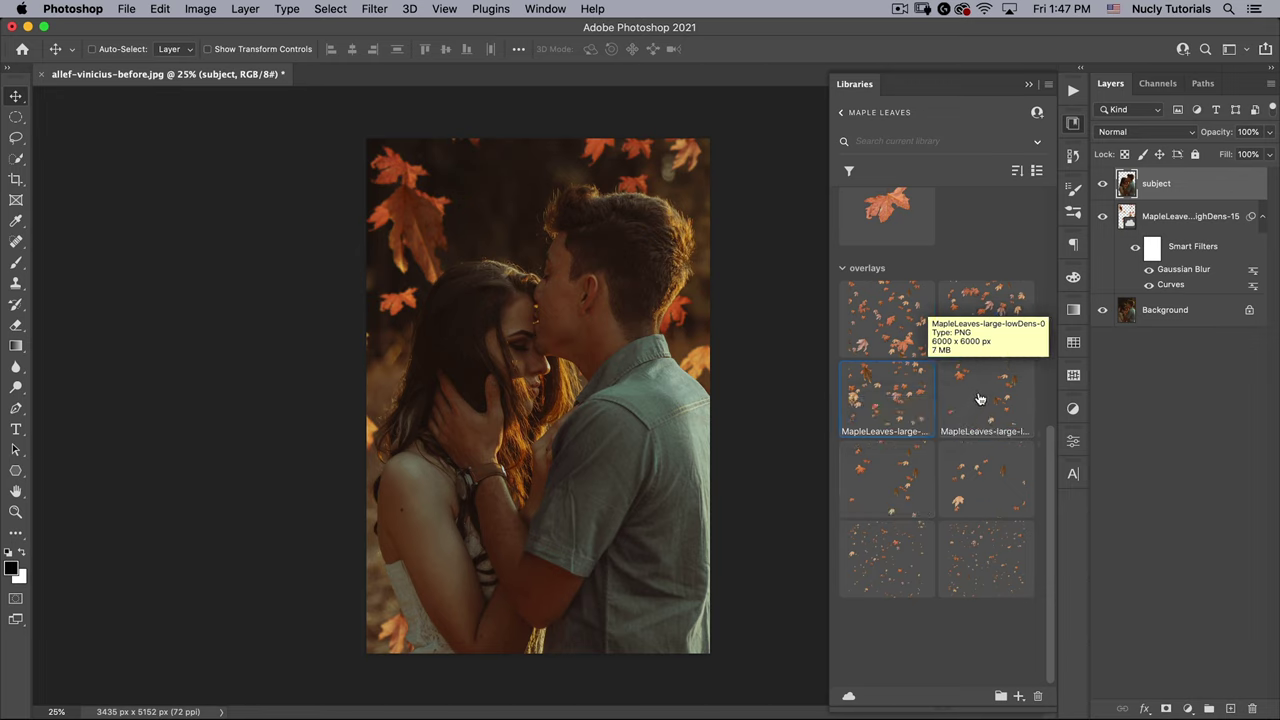
pyautogui.moveTo(1005, 390); pyautogui.dragTo(622, 287)
pyautogui.moveTo(547, 488); pyautogui.dragTo(531, 657)
pyautogui.doubleClick(571, 614)
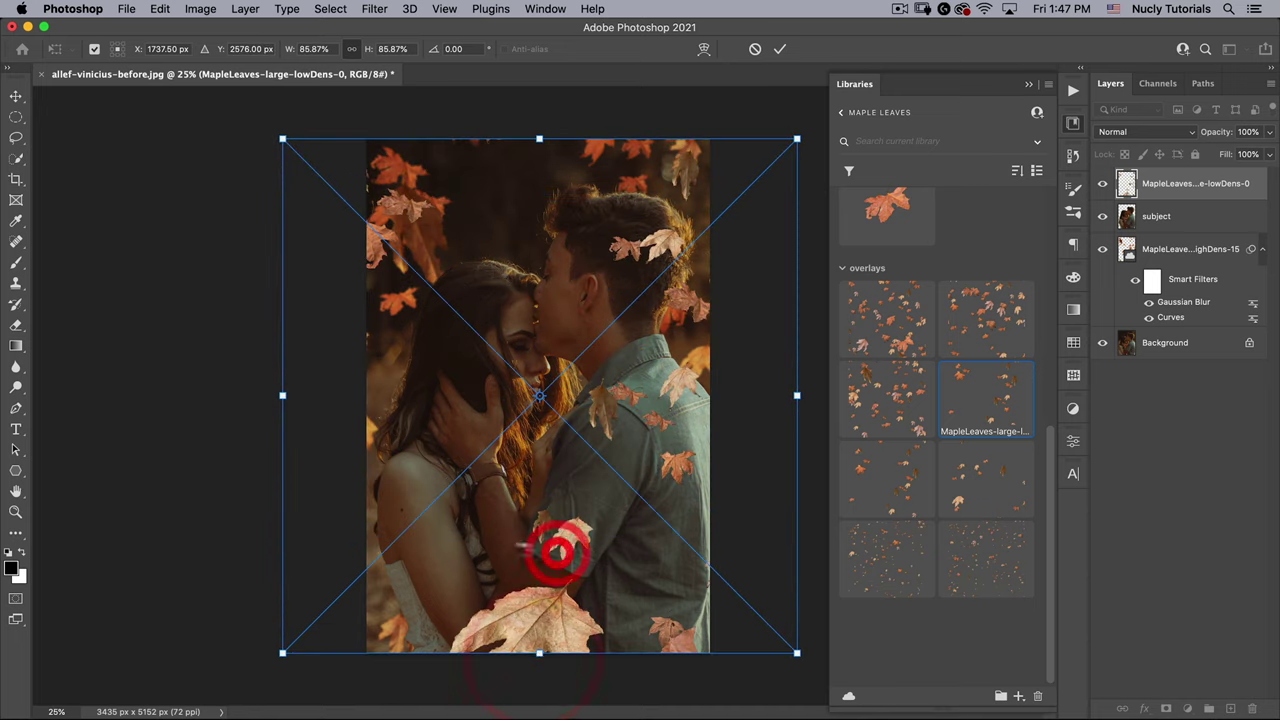
# Shift the lowDens-0 overlay right and down into position over the couple
pyautogui.moveTo(483, 523); pyautogui.dragTo(519, 522)
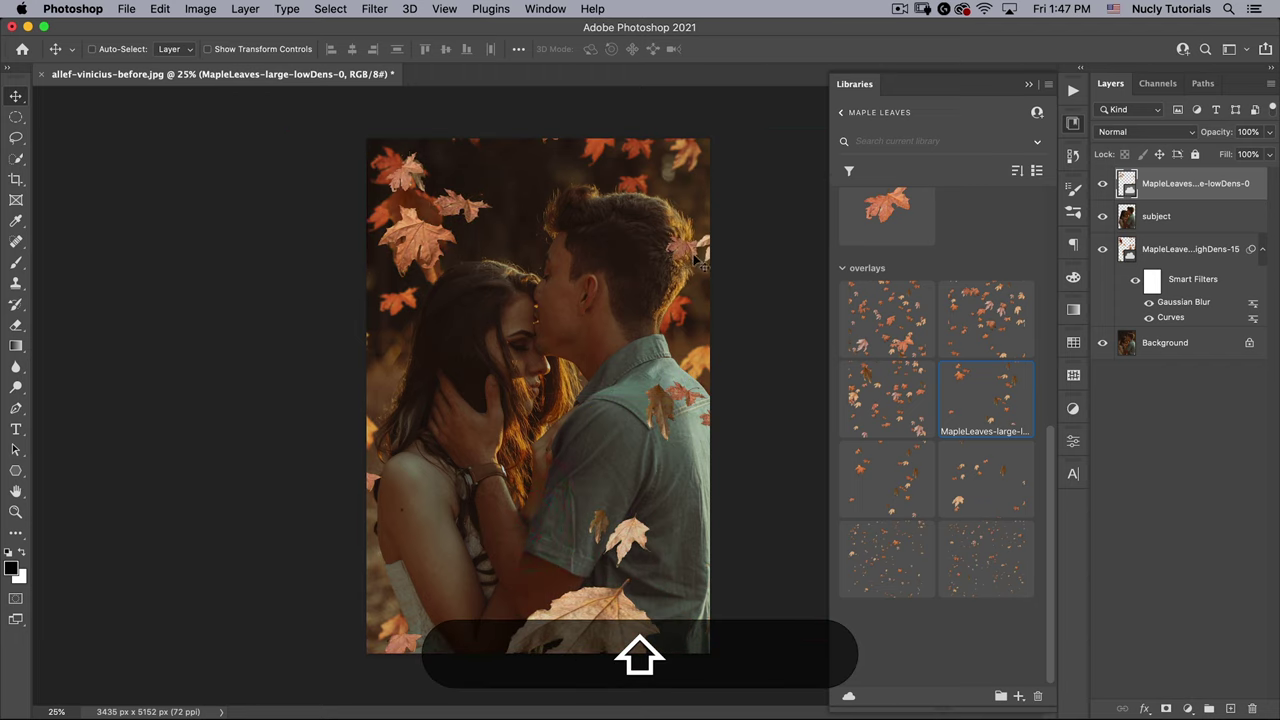
pyautogui.moveTo(675, 263); pyautogui.dragTo(694, 263)
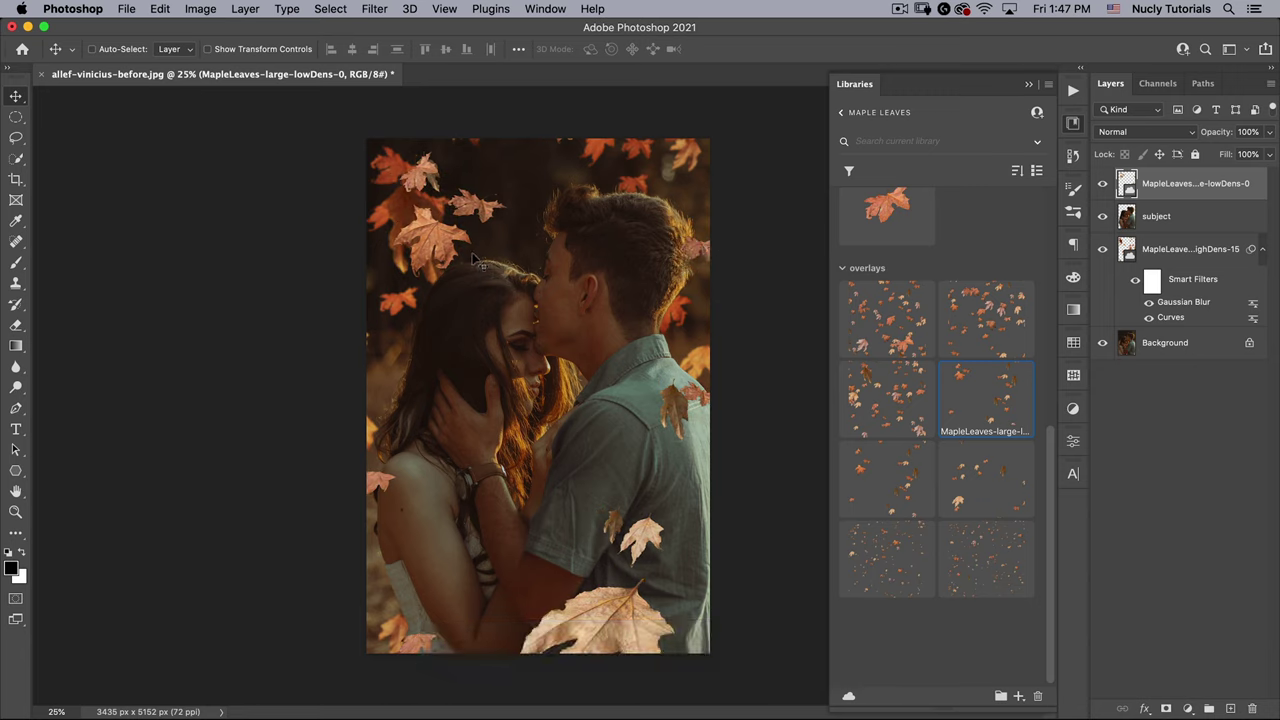
pyautogui.moveTo(472, 256); pyautogui.dragTo(487, 266)
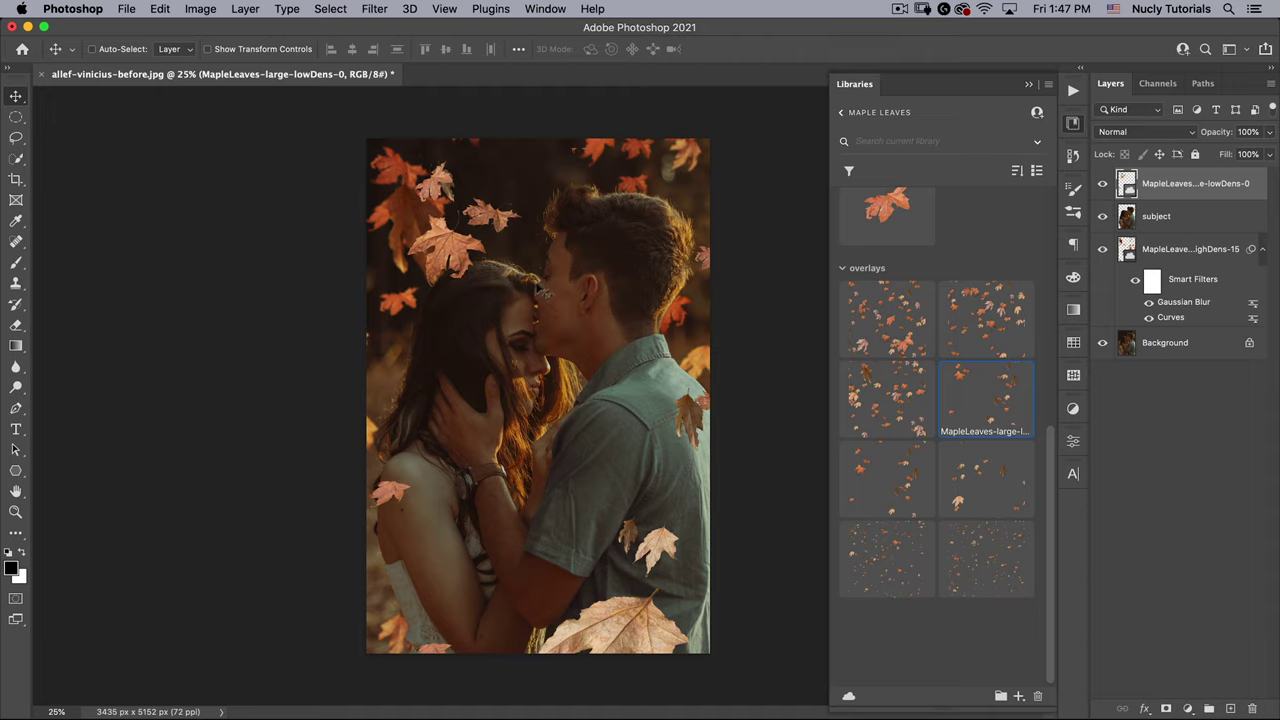
pyautogui.moveTo(600, 335); pyautogui.dragTo(667, 371)
pyautogui.moveTo(506, 286); pyautogui.dragTo(433, 385)
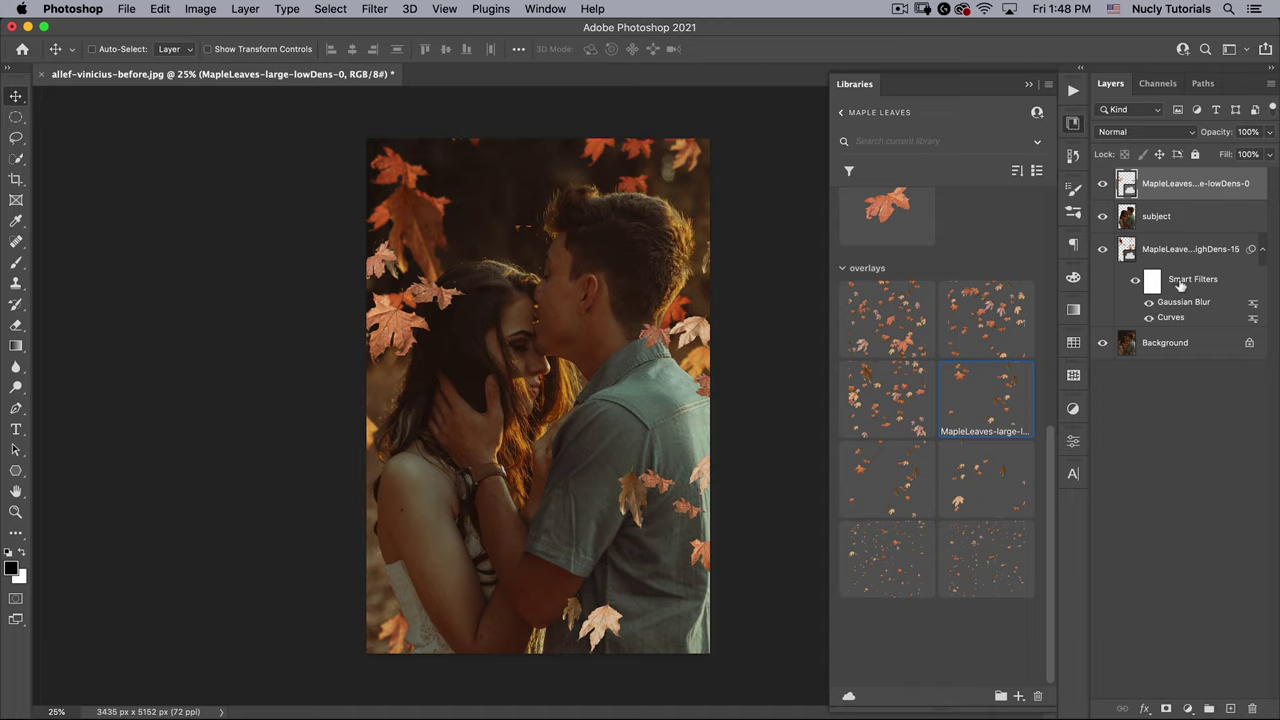
# Copy the Curves and Gaussian Blur smart filters onto the lowDens-0 layer, undoing an accidental move
pyautogui.press('alt+super')
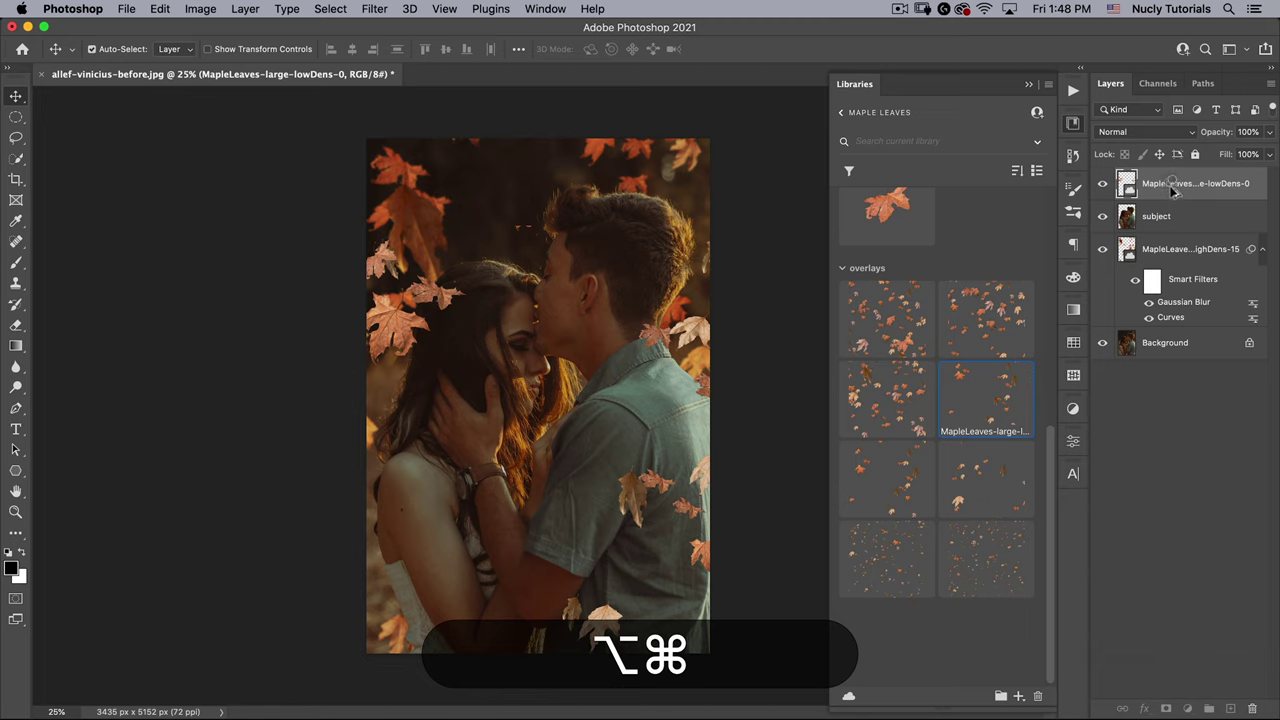
pyautogui.moveTo(1173, 192); pyautogui.dragTo(1170, 188)
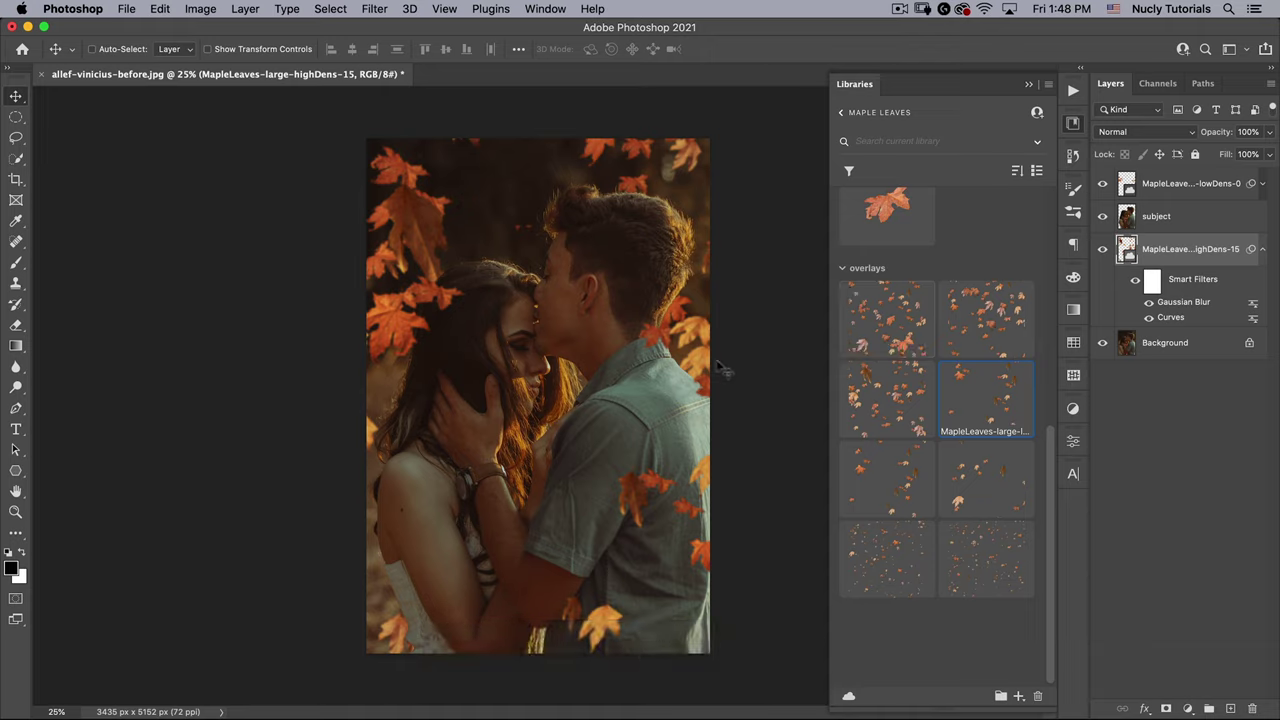
pyautogui.moveTo(612, 410)
pyautogui.mouseDown()
pyautogui.moveTo(625, 385)
pyautogui.moveTo(610, 400)
pyautogui.moveTo(553, 392)
pyautogui.moveTo(565, 393)
pyautogui.mouseUp()
pyautogui.press('super+z')
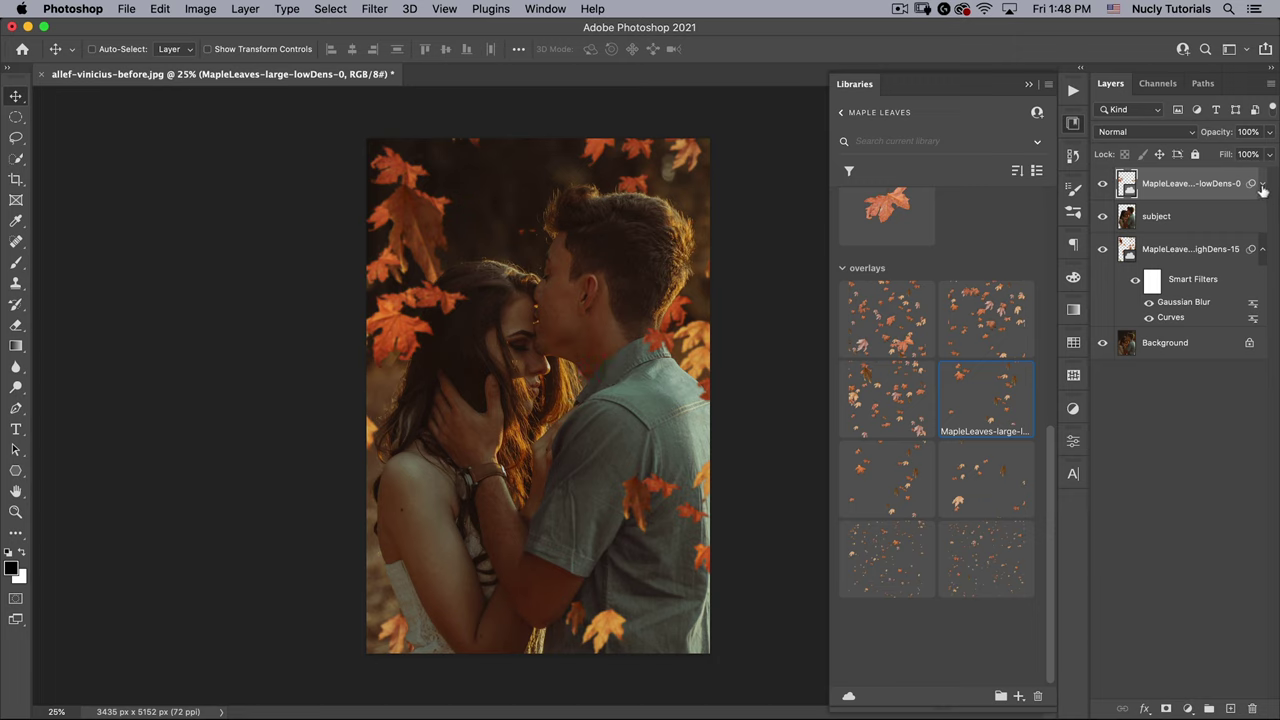
# Set the lowDens-0 layer's Gaussian Blur radius to 2 pixels
pyautogui.click(1263, 186)
pyautogui.doubleClick(1183, 236)
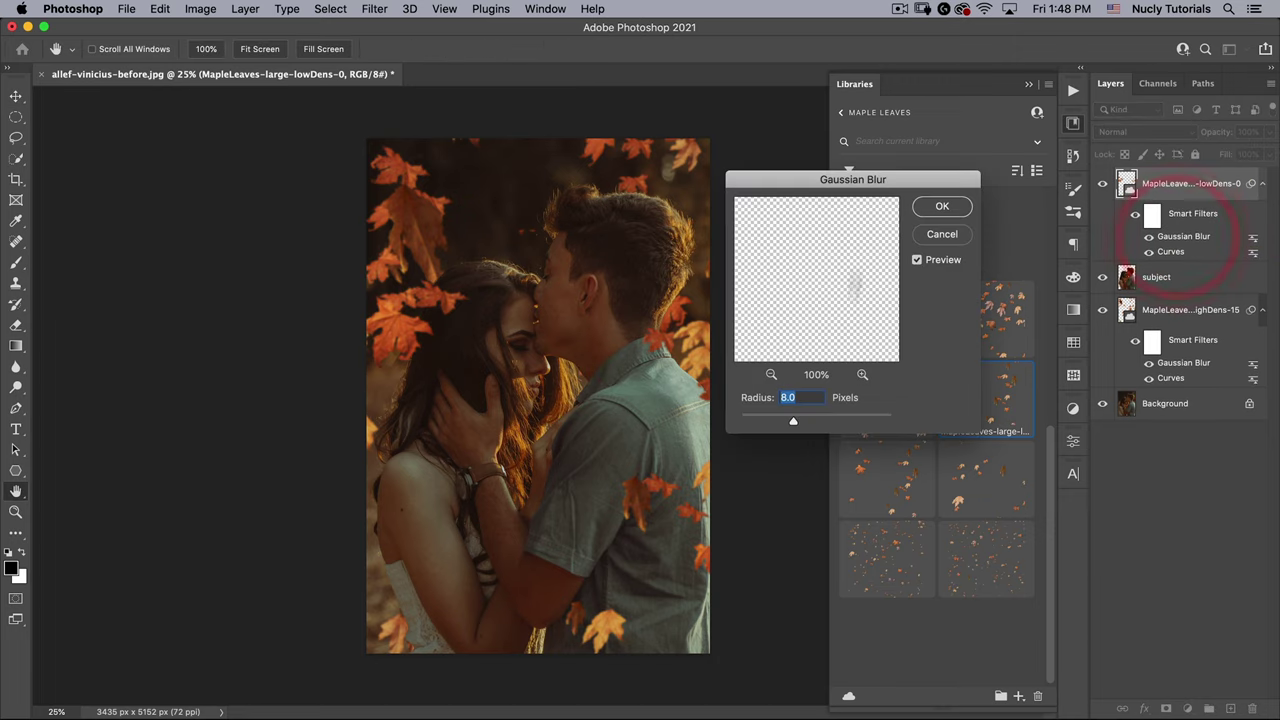
pyautogui.write('2')
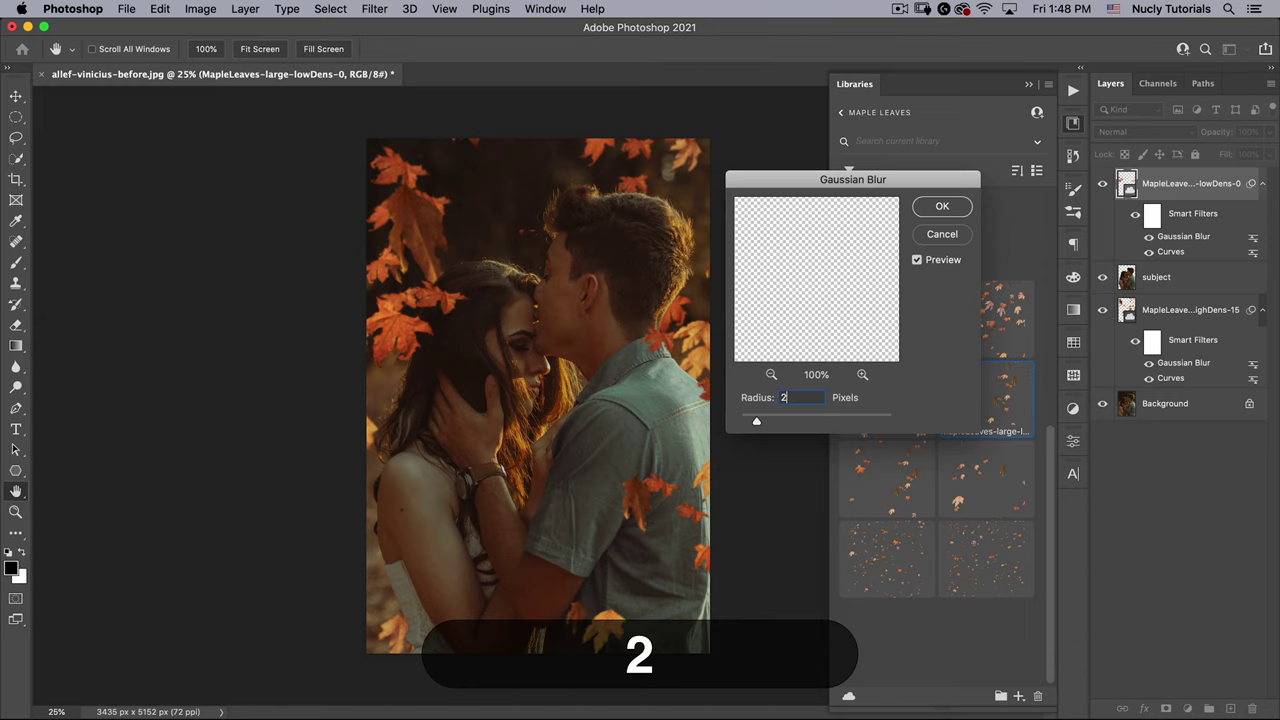
pyautogui.moveTo(822, 179); pyautogui.dragTo(731, 159)
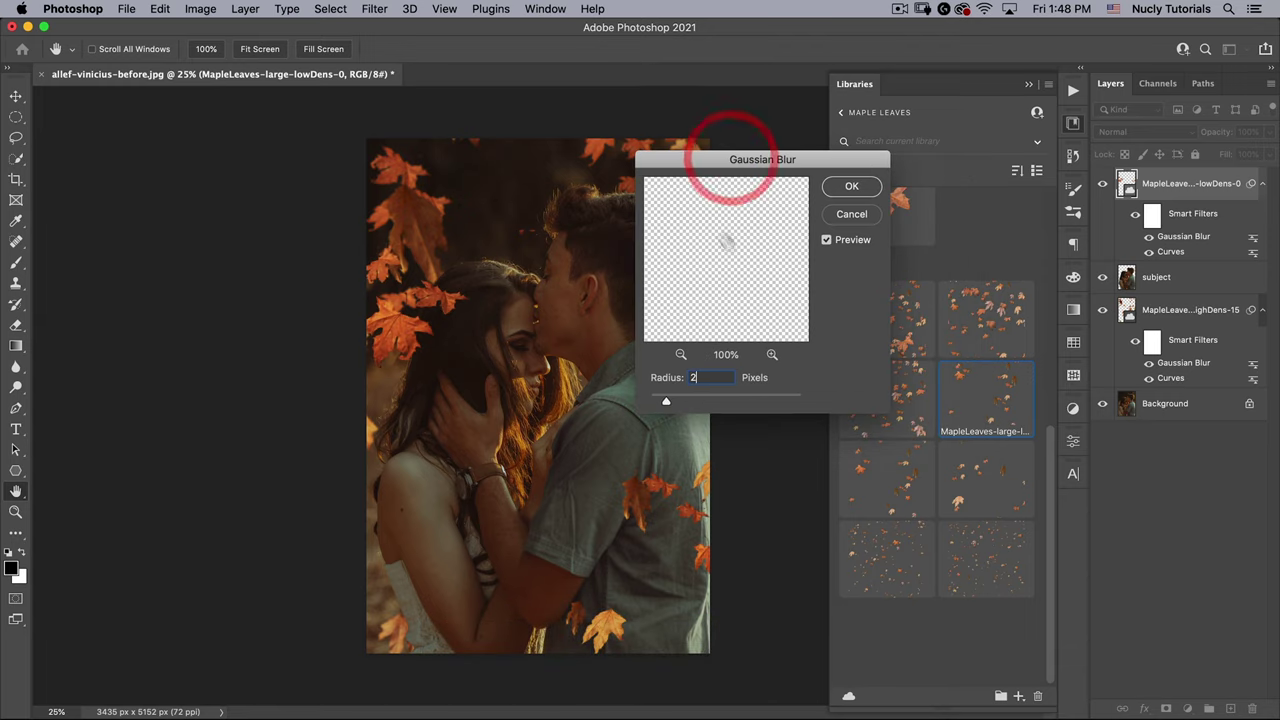
pyautogui.moveTo(849, 170); pyautogui.dragTo(824, 128)
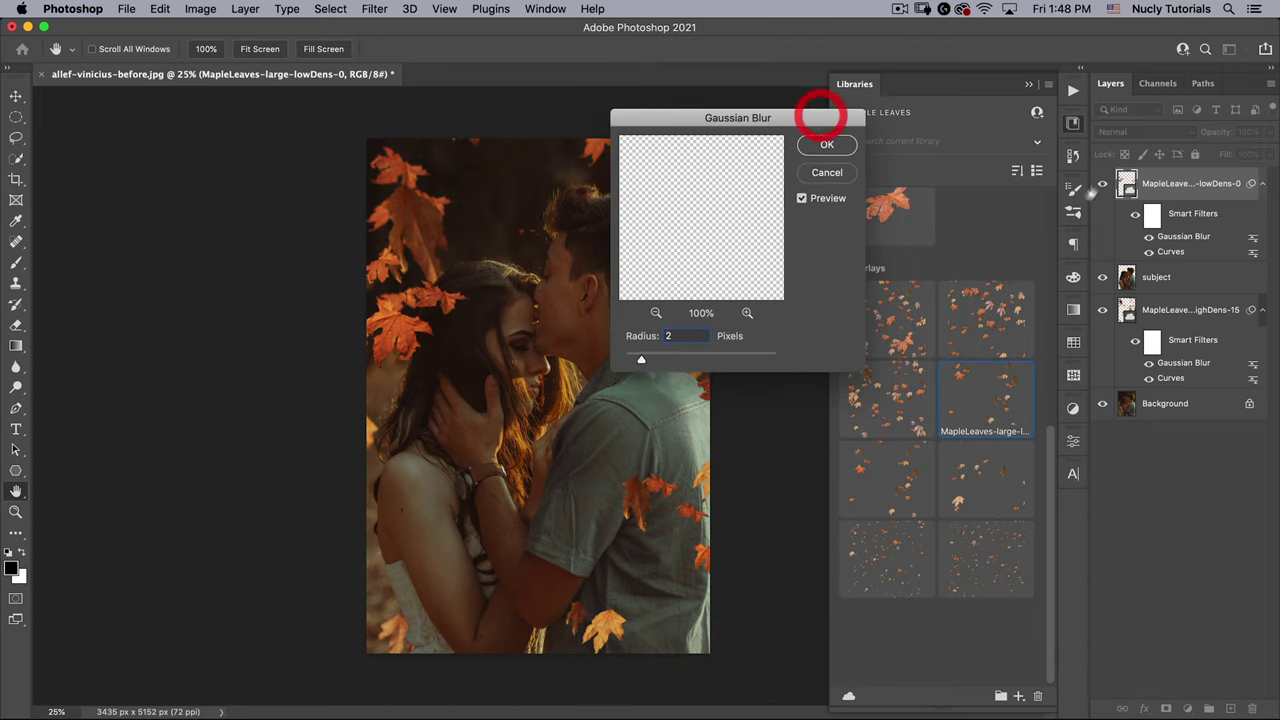
pyautogui.click(822, 145)
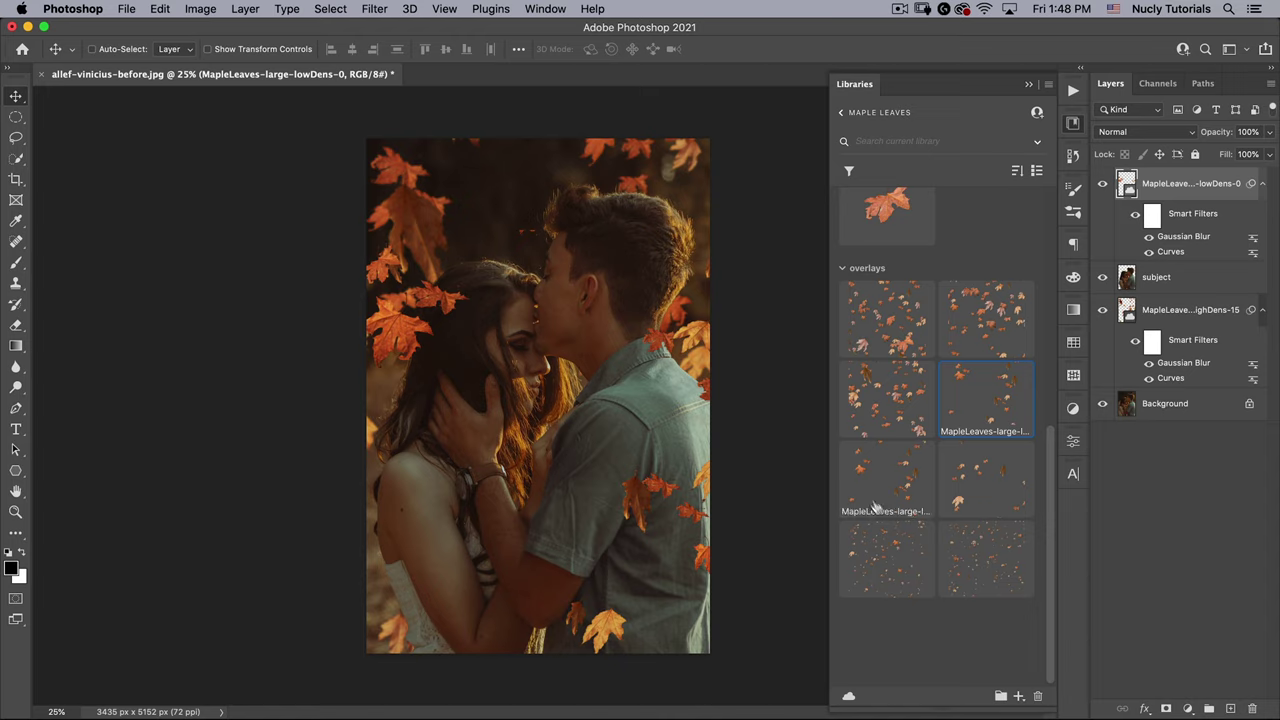
# Place Nucly-Maple-Leaf-10 at the lower left, rotated about -23° and scaled to about 117%
pyautogui.scroll(8, 873, 508)
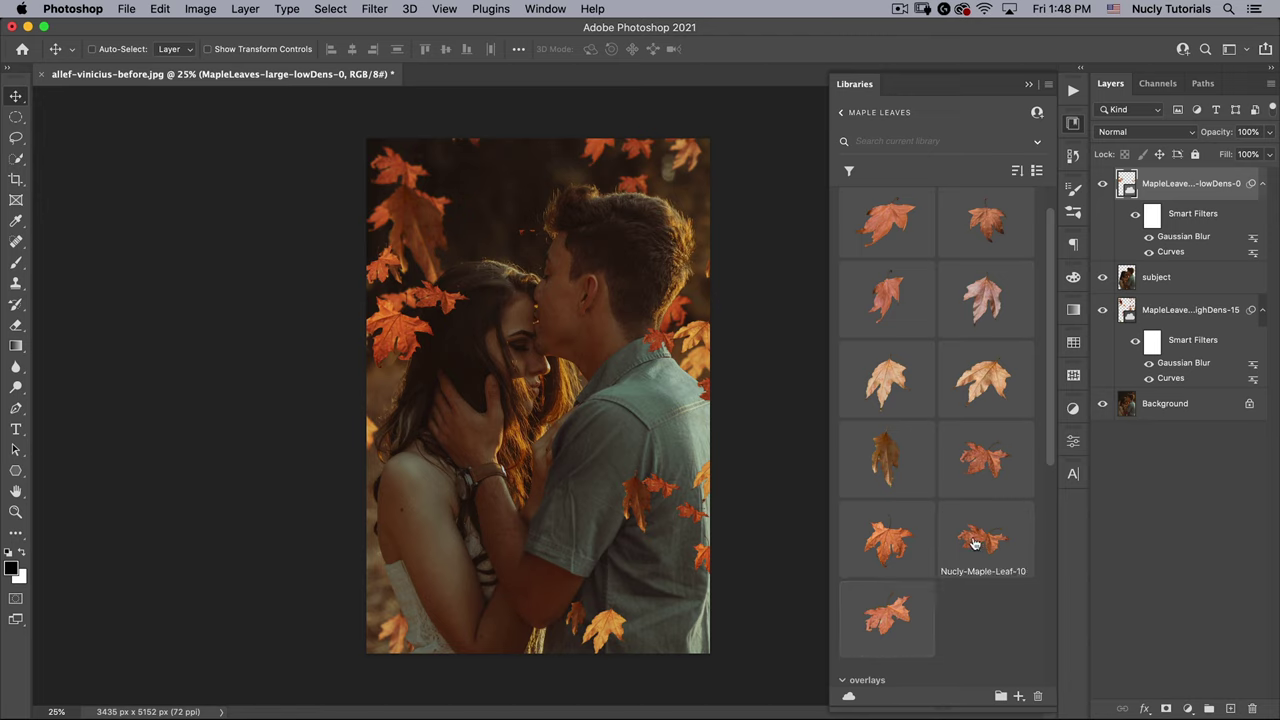
pyautogui.moveTo(991, 535); pyautogui.dragTo(549, 529)
pyautogui.moveTo(700, 496); pyautogui.dragTo(650, 405)
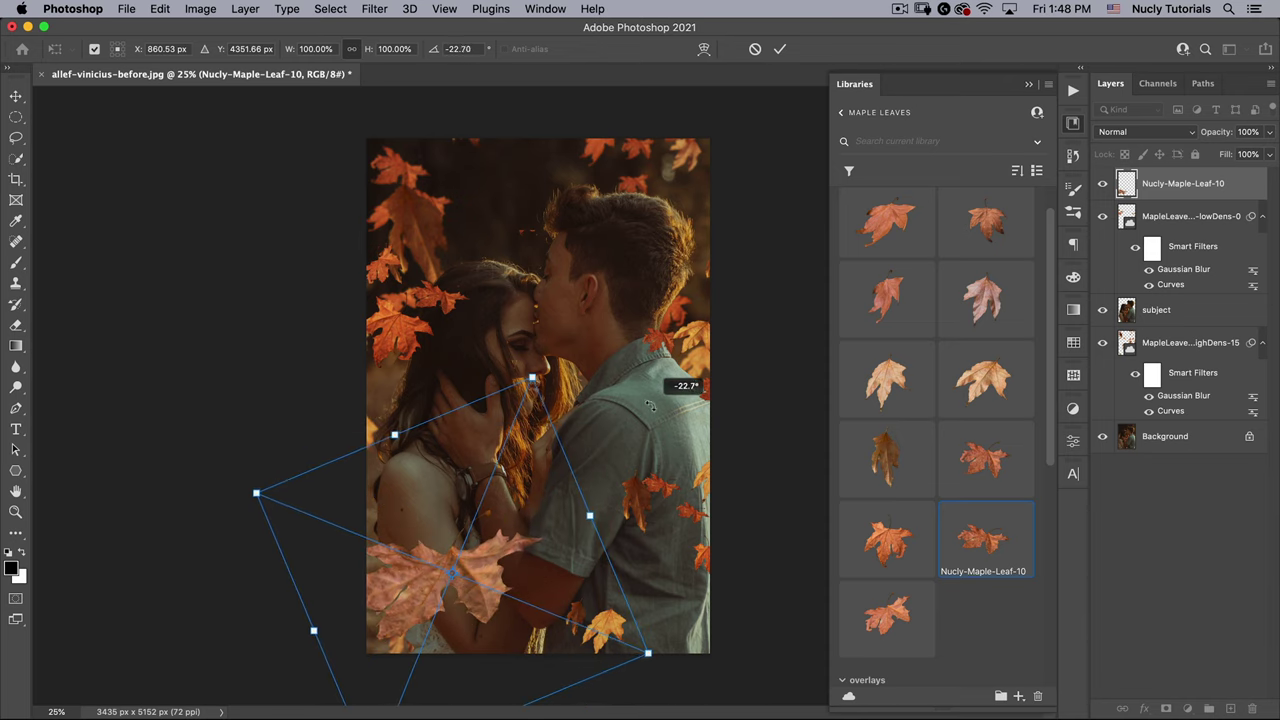
pyautogui.moveTo(531, 378); pyautogui.dragTo(543, 350)
pyautogui.moveTo(527, 466); pyautogui.dragTo(512, 453)
pyautogui.press('Return')
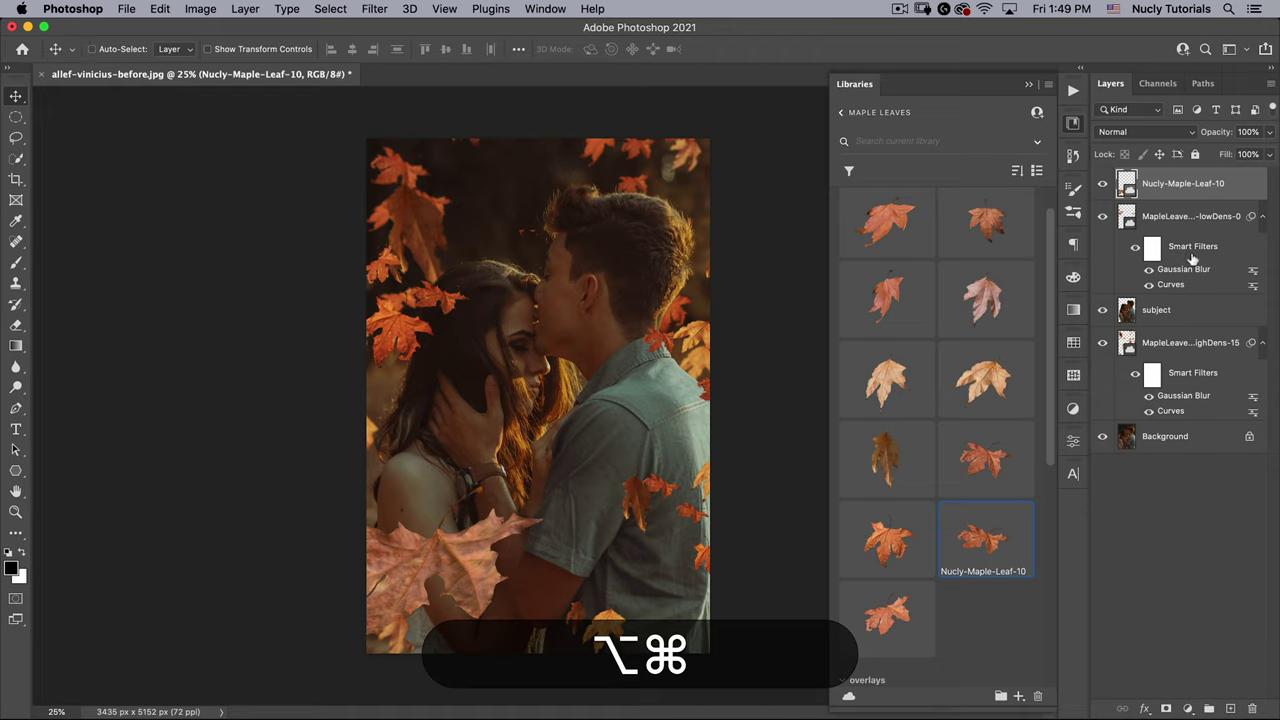
# Copy Curves and blur onto the leaf, raise its blur to 53.1 px, and duplicate it
pyautogui.moveTo(1155, 197); pyautogui.dragTo(1168, 187)
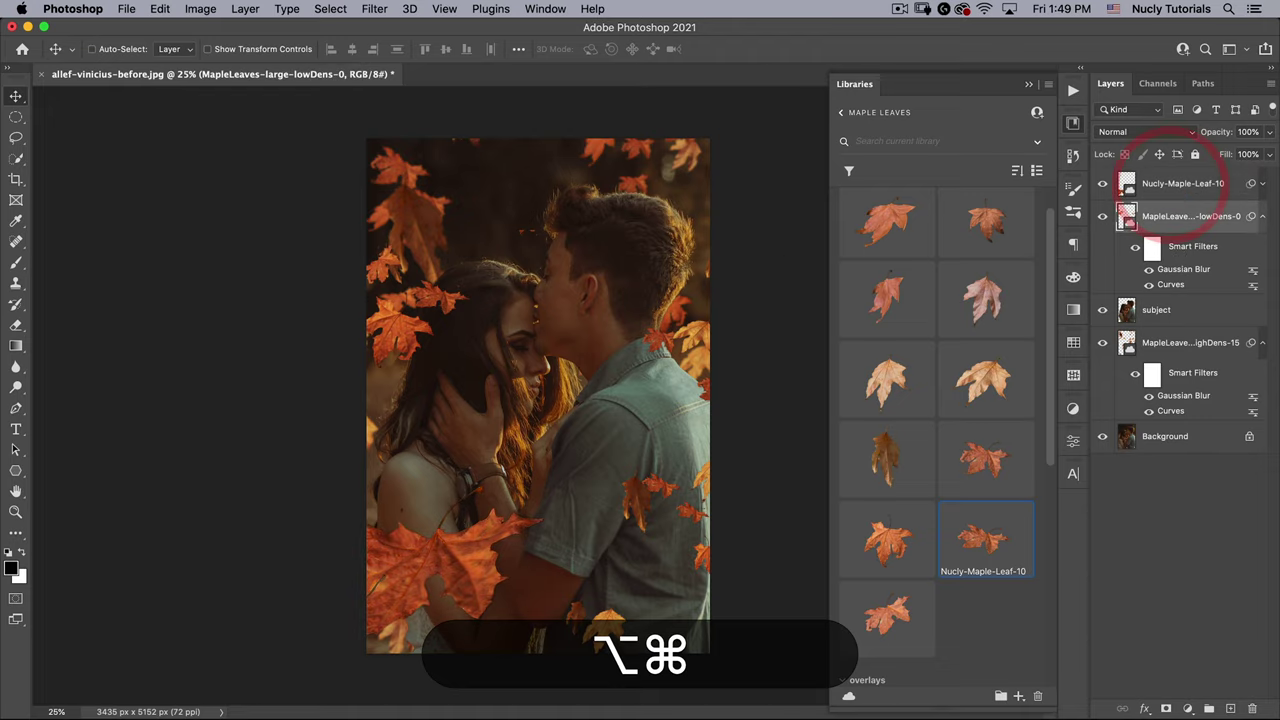
pyautogui.click(1262, 184)
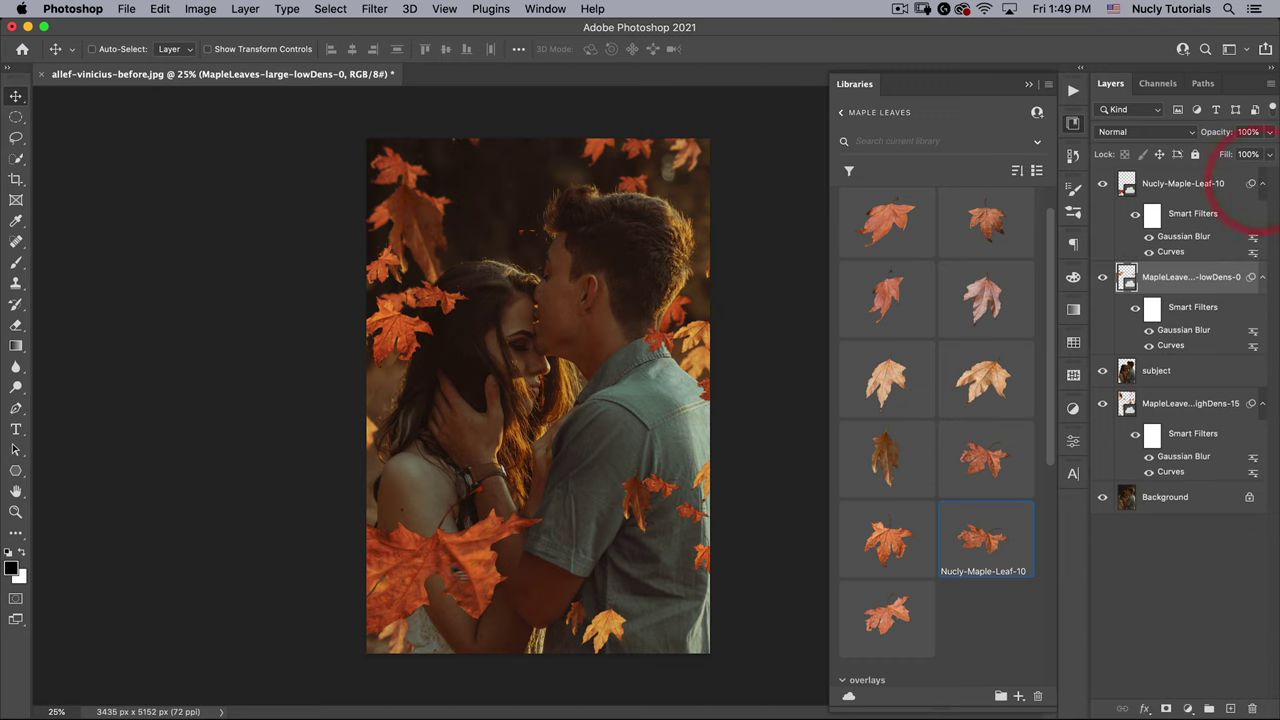
pyautogui.doubleClick(1183, 236)
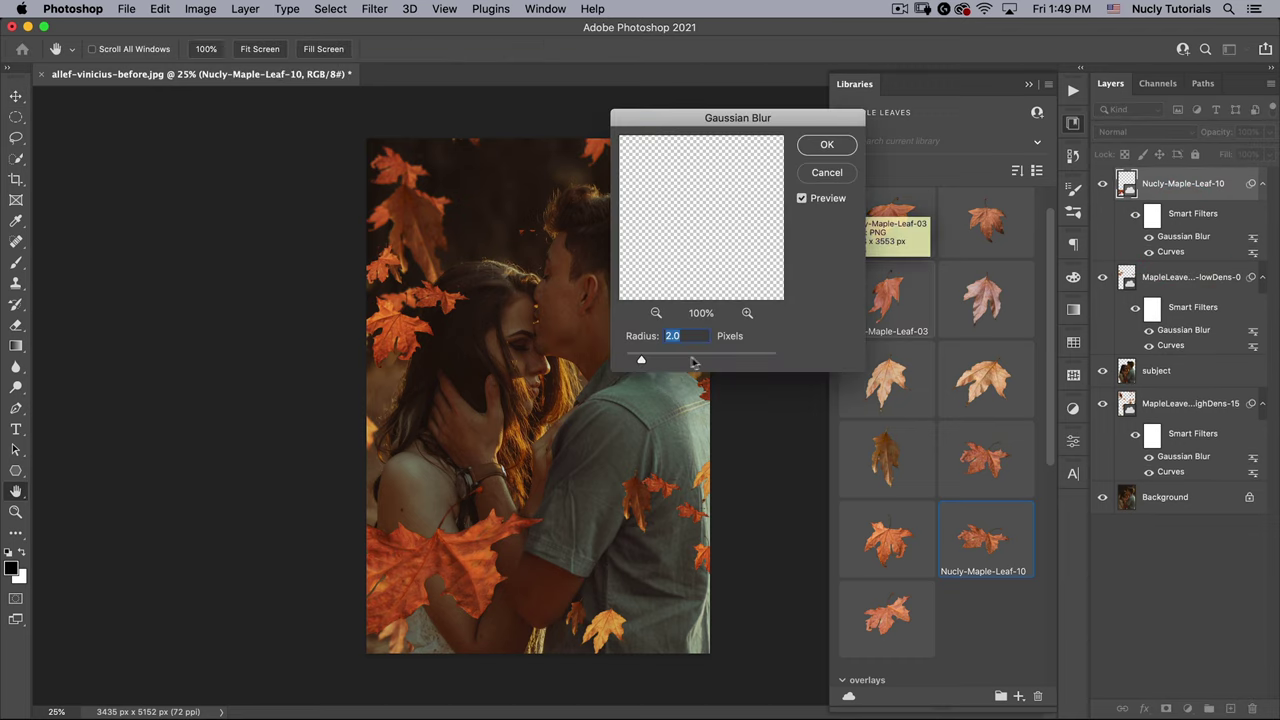
pyautogui.moveTo(700, 360)
pyautogui.mouseDown()
pyautogui.moveTo(731, 359)
pyautogui.moveTo(697, 363)
pyautogui.moveTo(709, 359)
pyautogui.mouseUp()
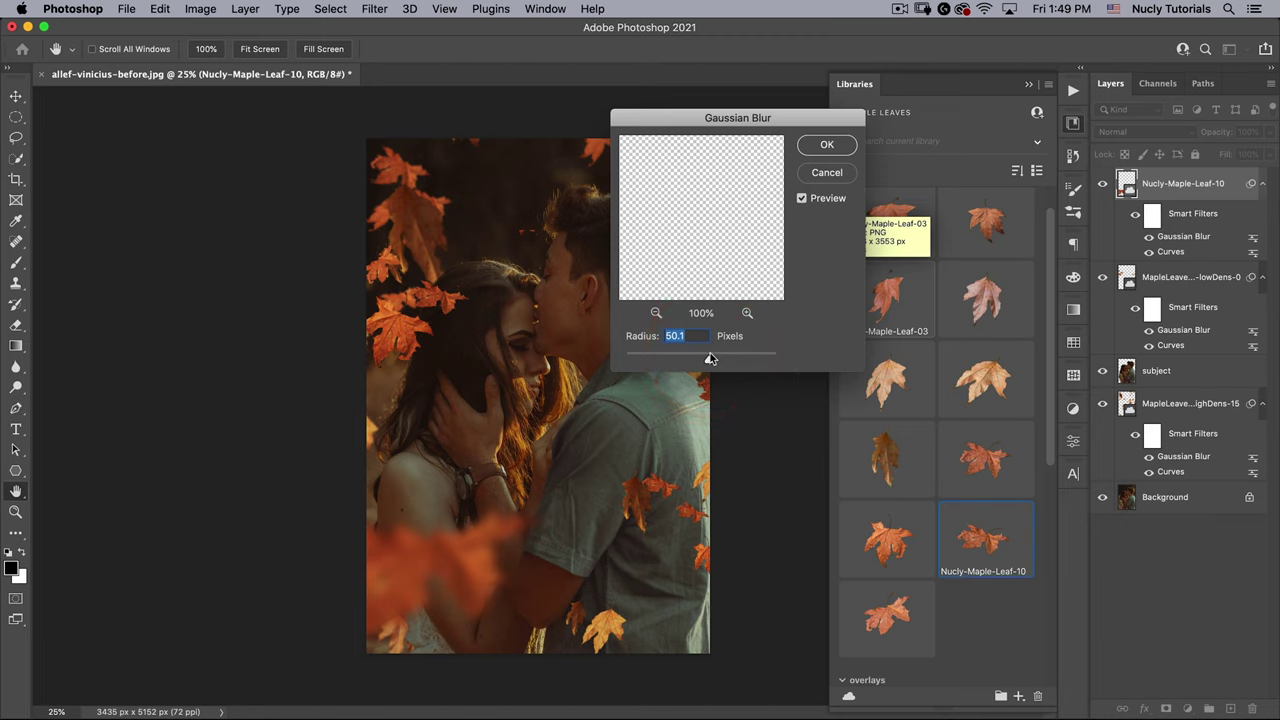
pyautogui.click(812, 148)
pyautogui.moveTo(443, 569); pyautogui.dragTo(705, 475)
# Flip the leaf copy vertically, enlarge it, and move it to the lower right
pyautogui.press('alt+super+t')
pyautogui.rightClick(705, 409)
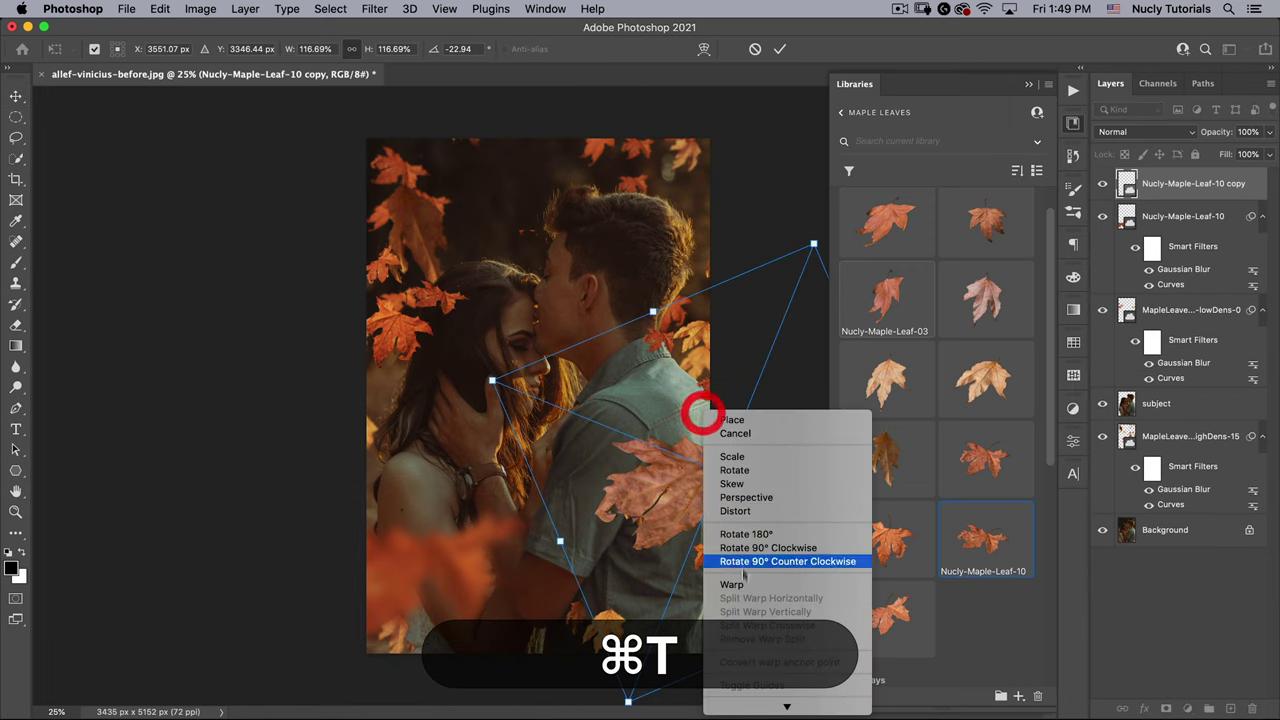
pyautogui.click(751, 688)
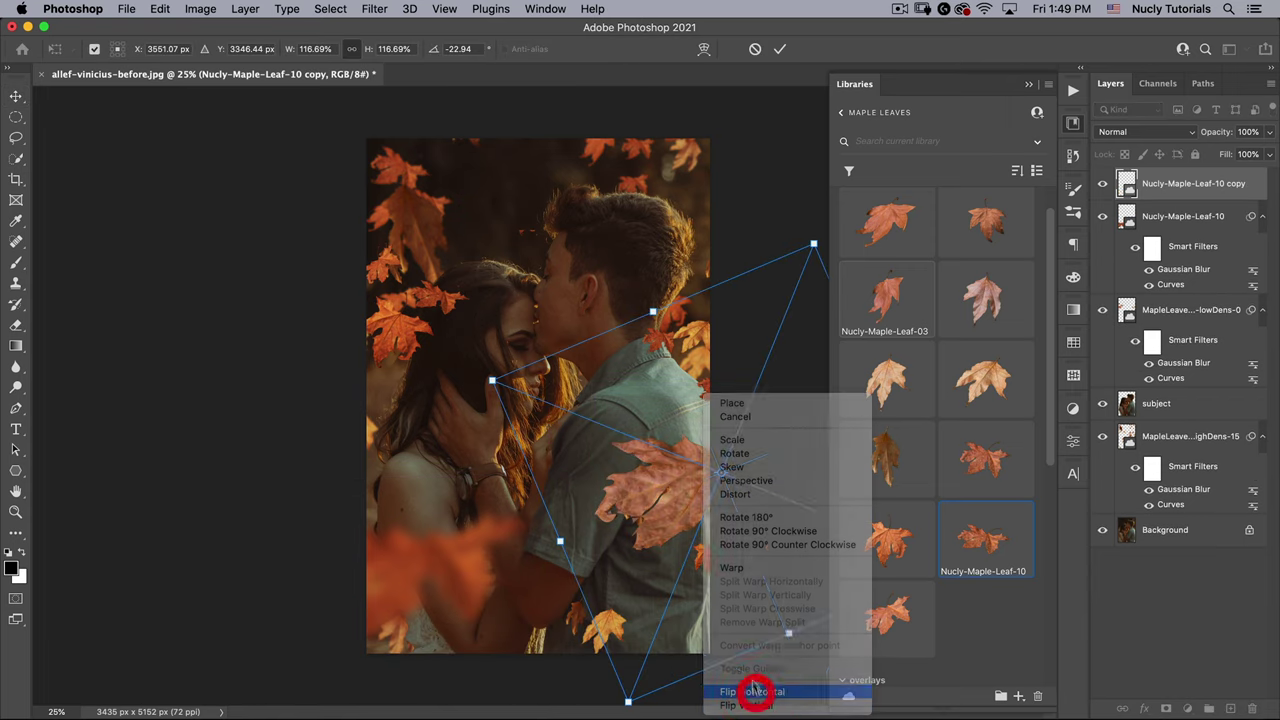
pyautogui.moveTo(670, 478); pyautogui.dragTo(642, 492)
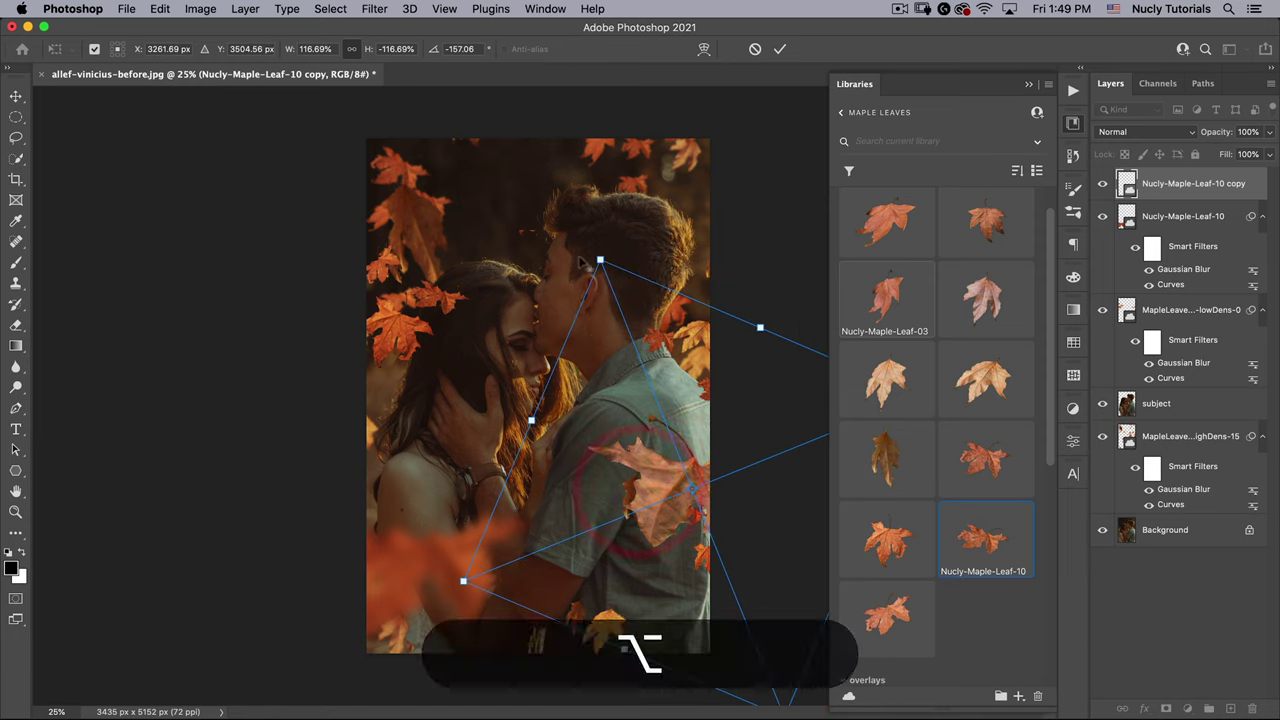
pyautogui.moveTo(599, 260); pyautogui.dragTo(551, 180)
pyautogui.press('Return')
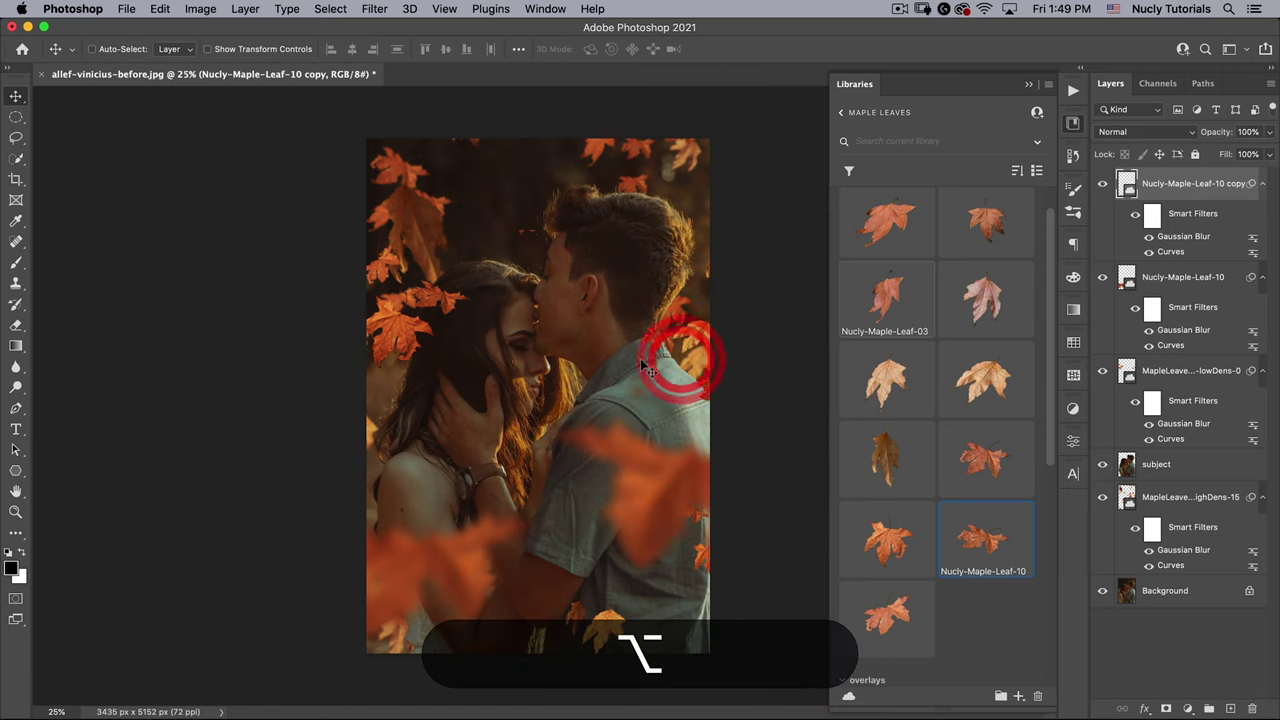
pyautogui.moveTo(680, 349); pyautogui.dragTo(690, 395)
pyautogui.press('super+t')
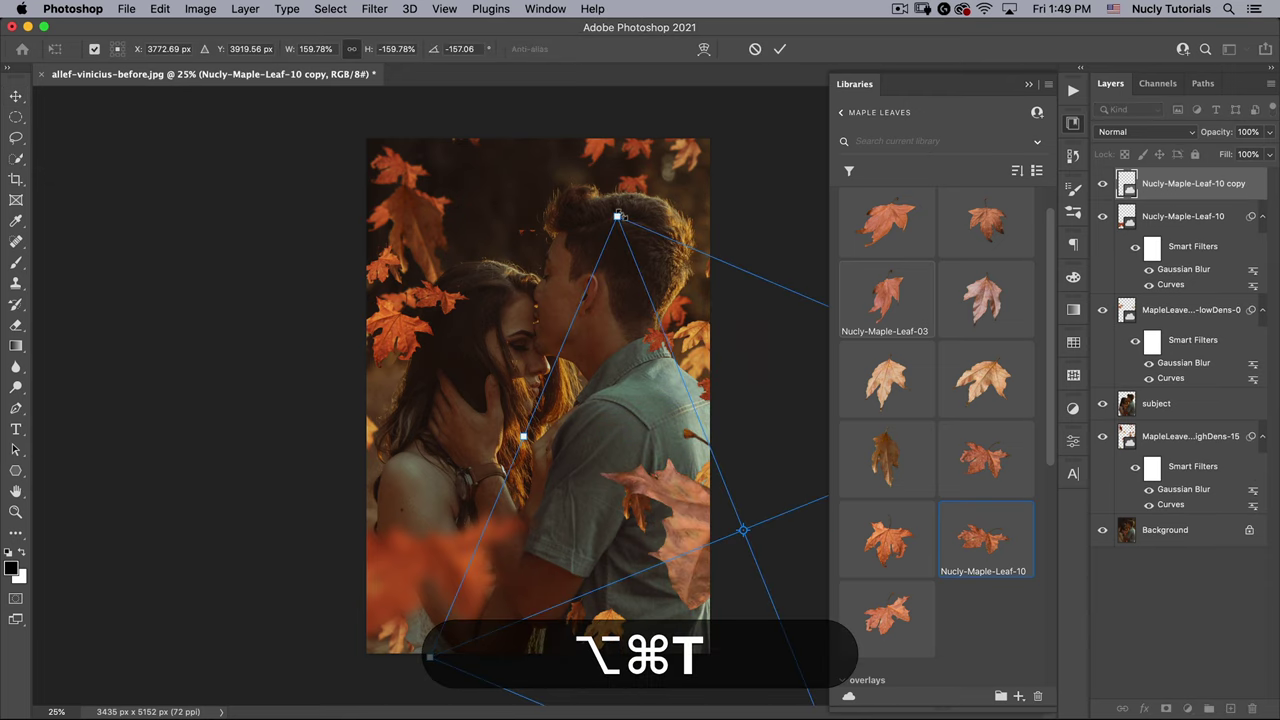
pyautogui.moveTo(614, 206); pyautogui.dragTo(571, 120)
pyautogui.doubleClick(651, 320)
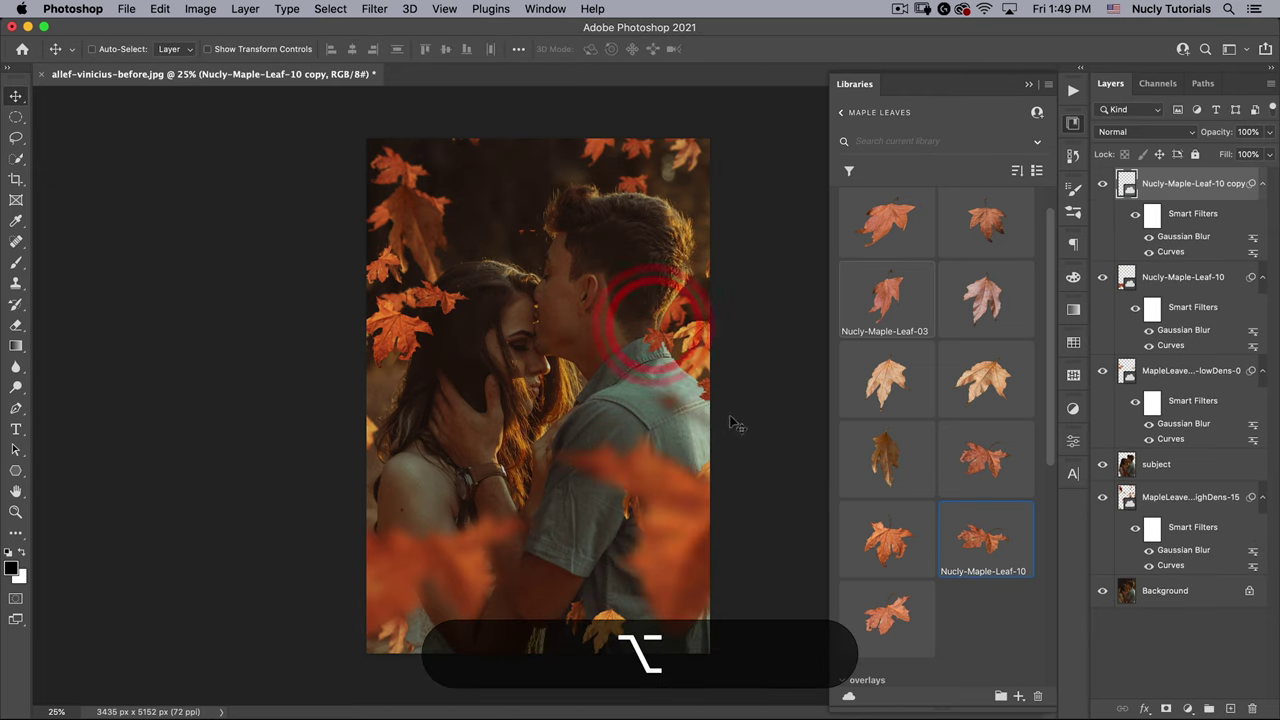
pyautogui.moveTo(735, 459); pyautogui.dragTo(734, 431)
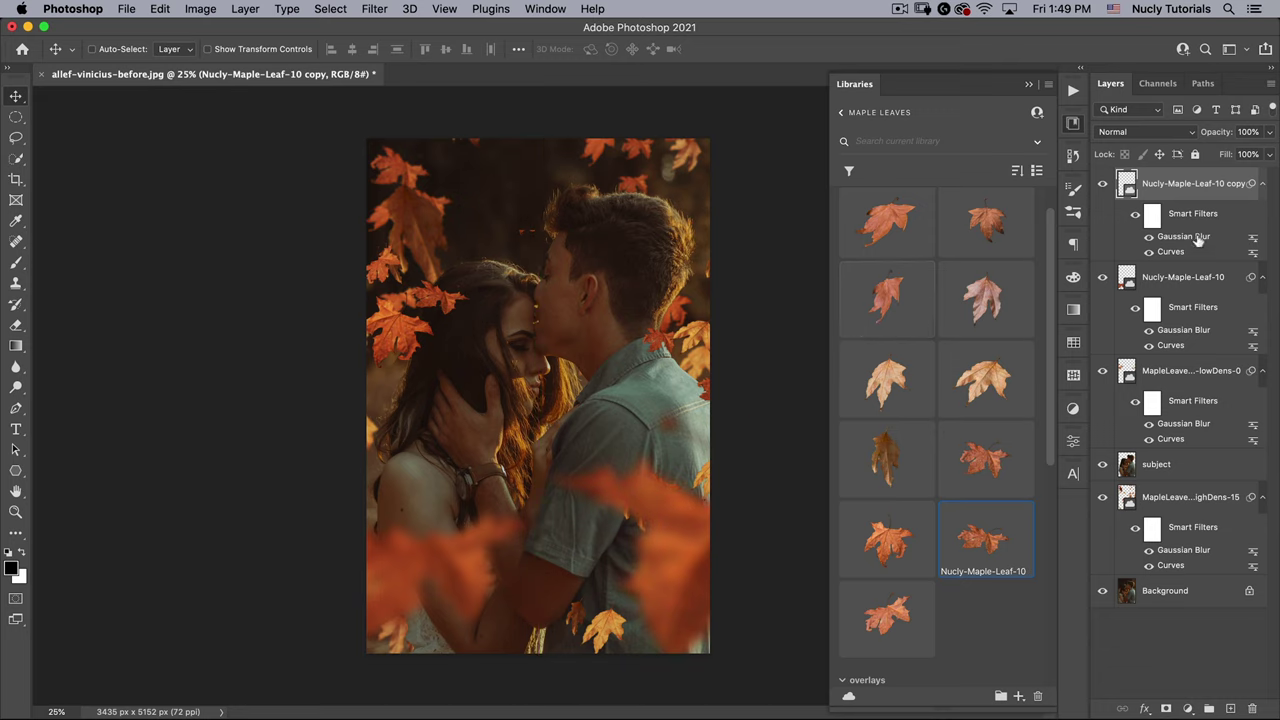
# Raise the copy's Gaussian Blur to 144.2 px and reposition both blurred corner leaves
pyautogui.doubleClick(1190, 236)
pyautogui.moveTo(709, 359); pyautogui.dragTo(734, 359)
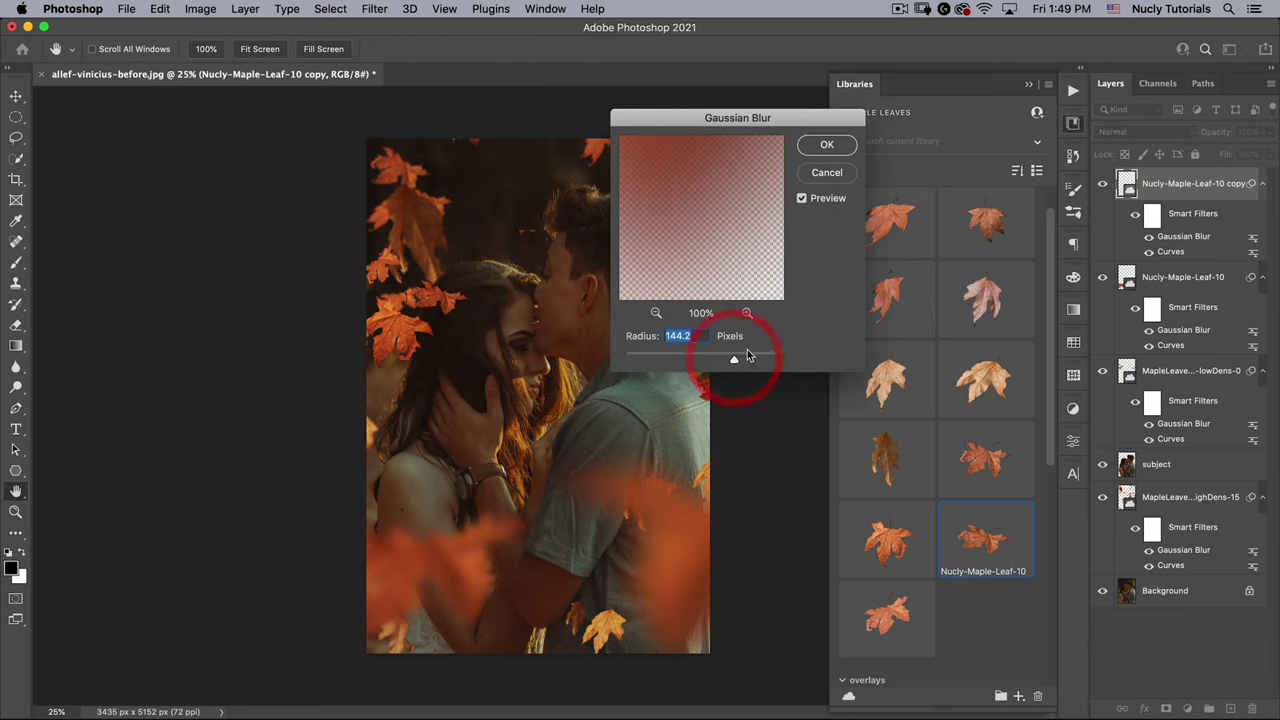
pyautogui.click(829, 147)
pyautogui.moveTo(705, 515); pyautogui.dragTo(716, 485)
pyautogui.moveTo(370, 577); pyautogui.dragTo(422, 546)
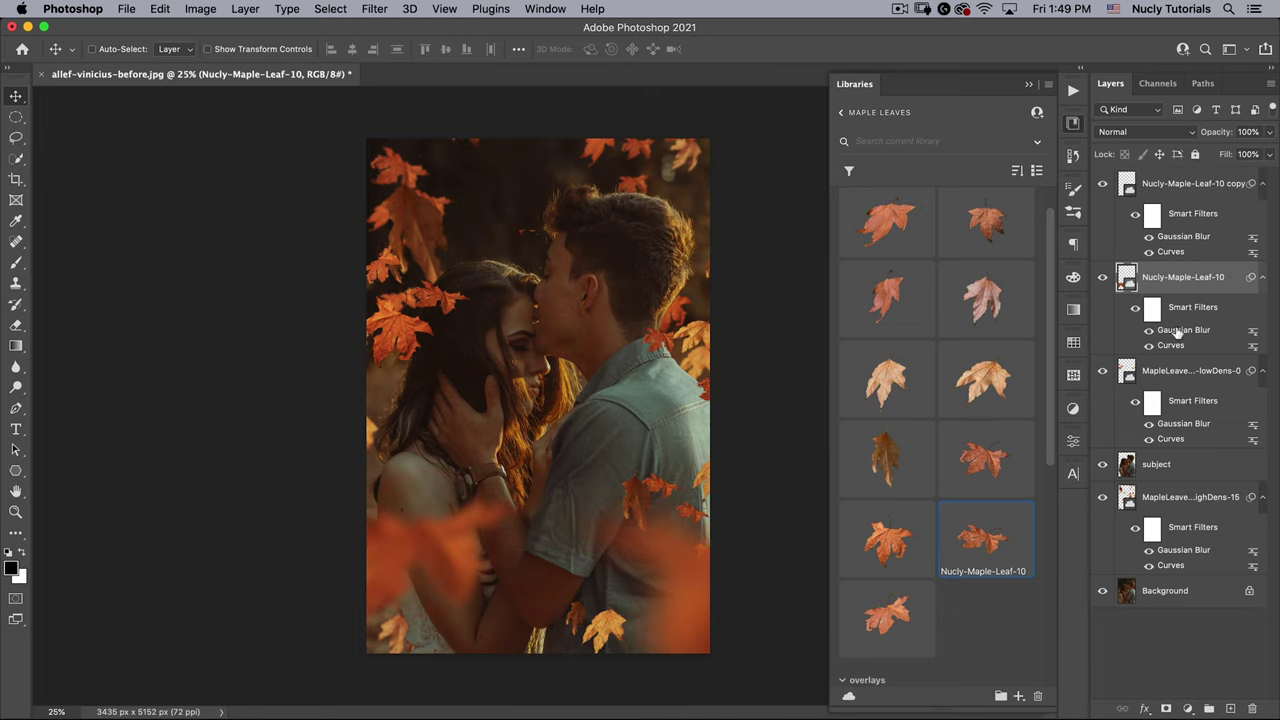
# Reopen the Nucly-Maple-Leaf-10 Gaussian Blur filter and set its radius to 53.1 px
pyautogui.doubleClick(1178, 333)
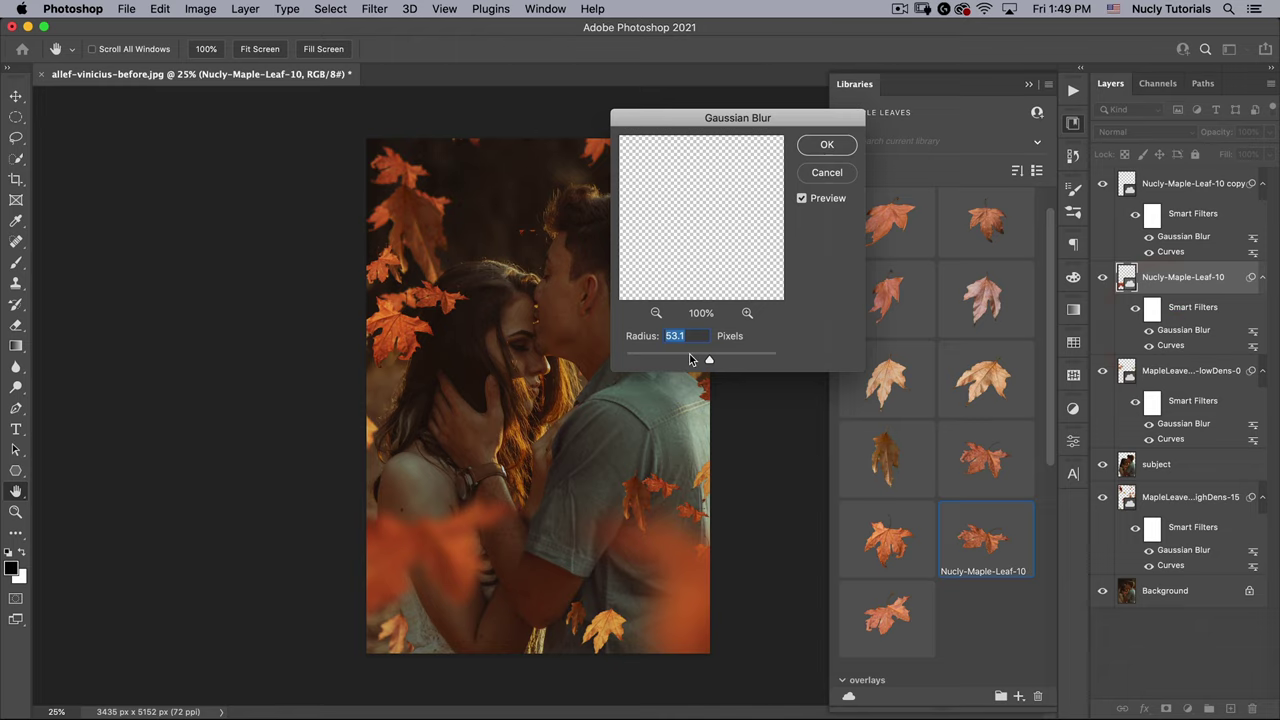
pyautogui.moveTo(689, 357); pyautogui.dragTo(710, 358)
pyautogui.click(829, 144)
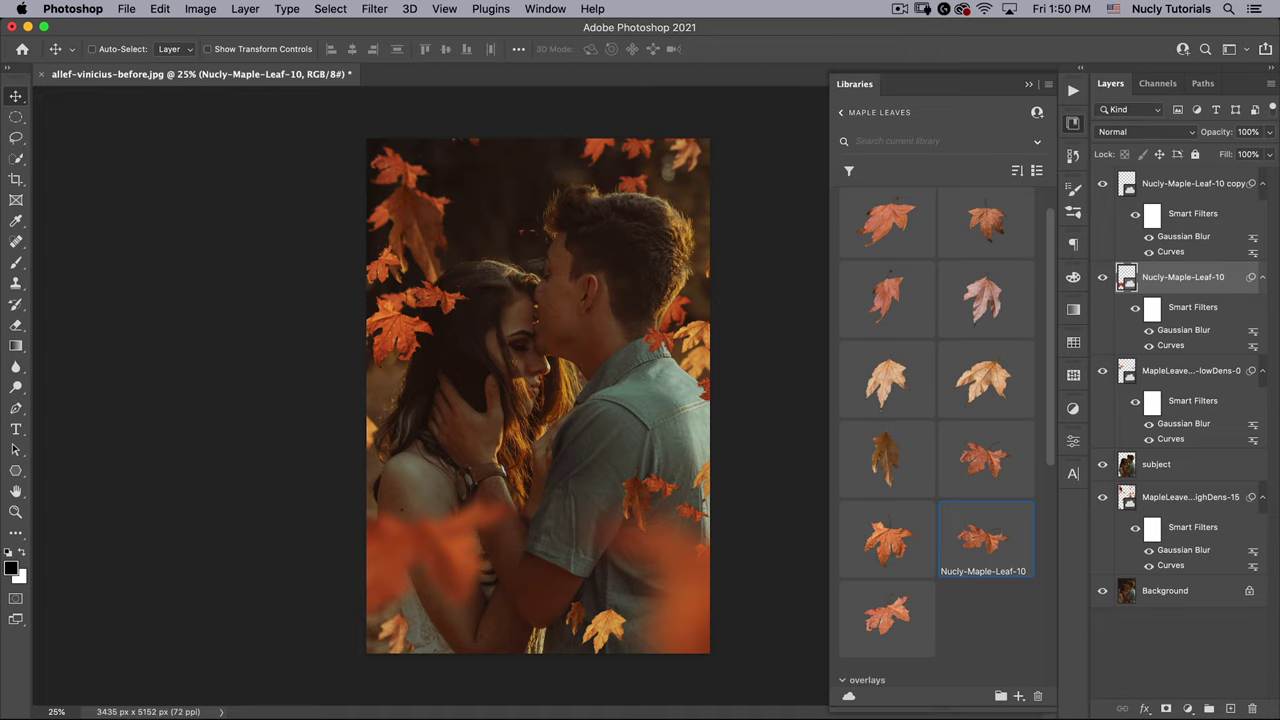
# Place MapleLeaves-small-highDens-11 just above Background and enlarge it over the upper photo
pyautogui.scroll(-5, 918, 316)
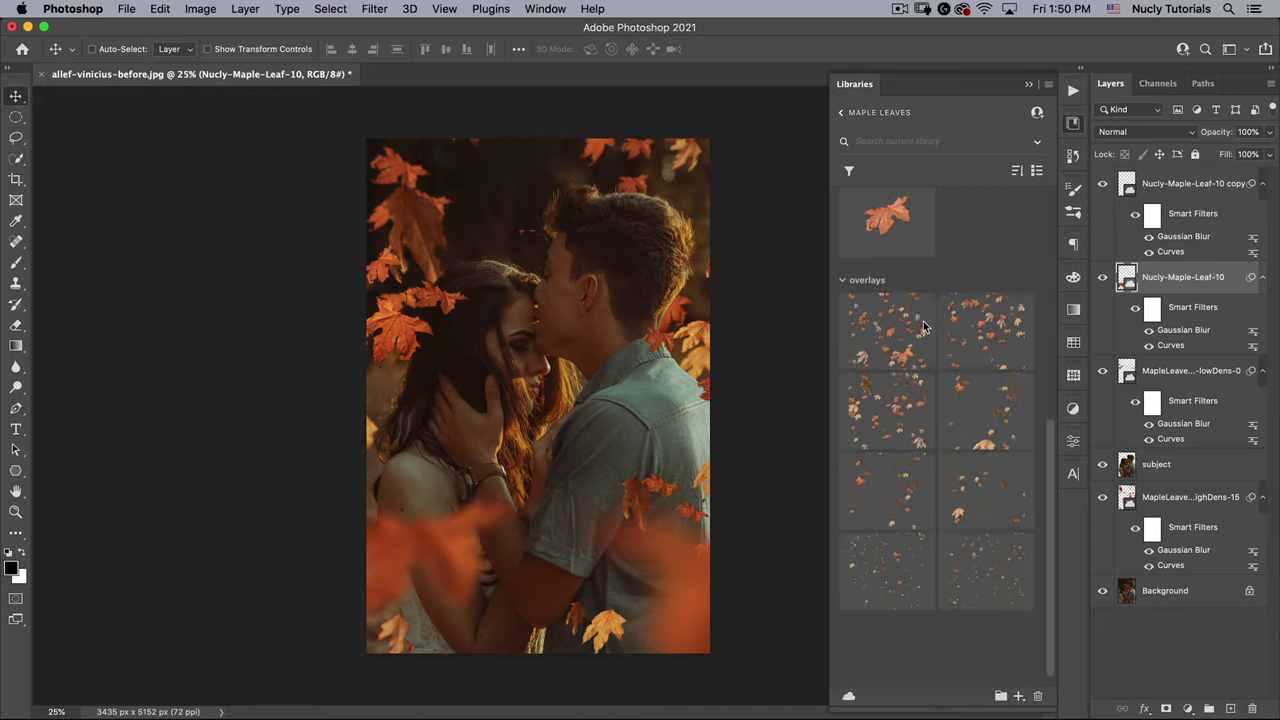
pyautogui.scroll(-1, 923, 321)
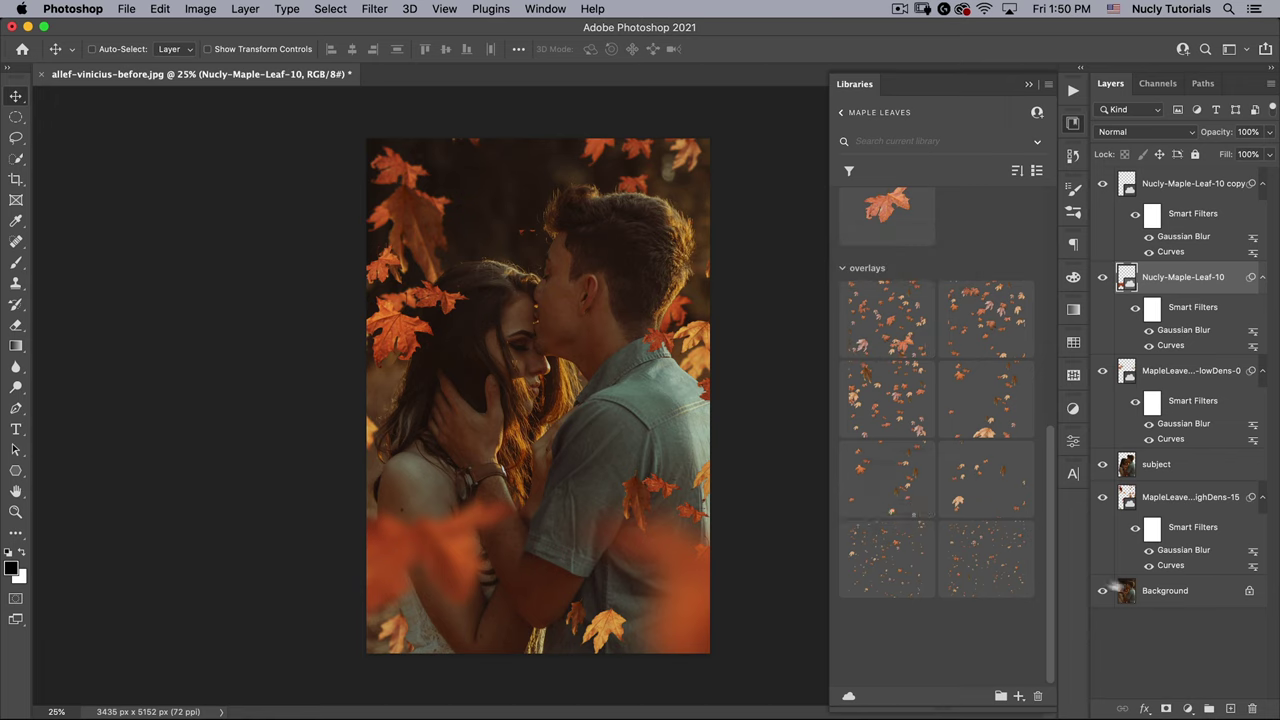
pyautogui.click(1160, 592)
pyautogui.moveTo(887, 557); pyautogui.dragTo(515, 405)
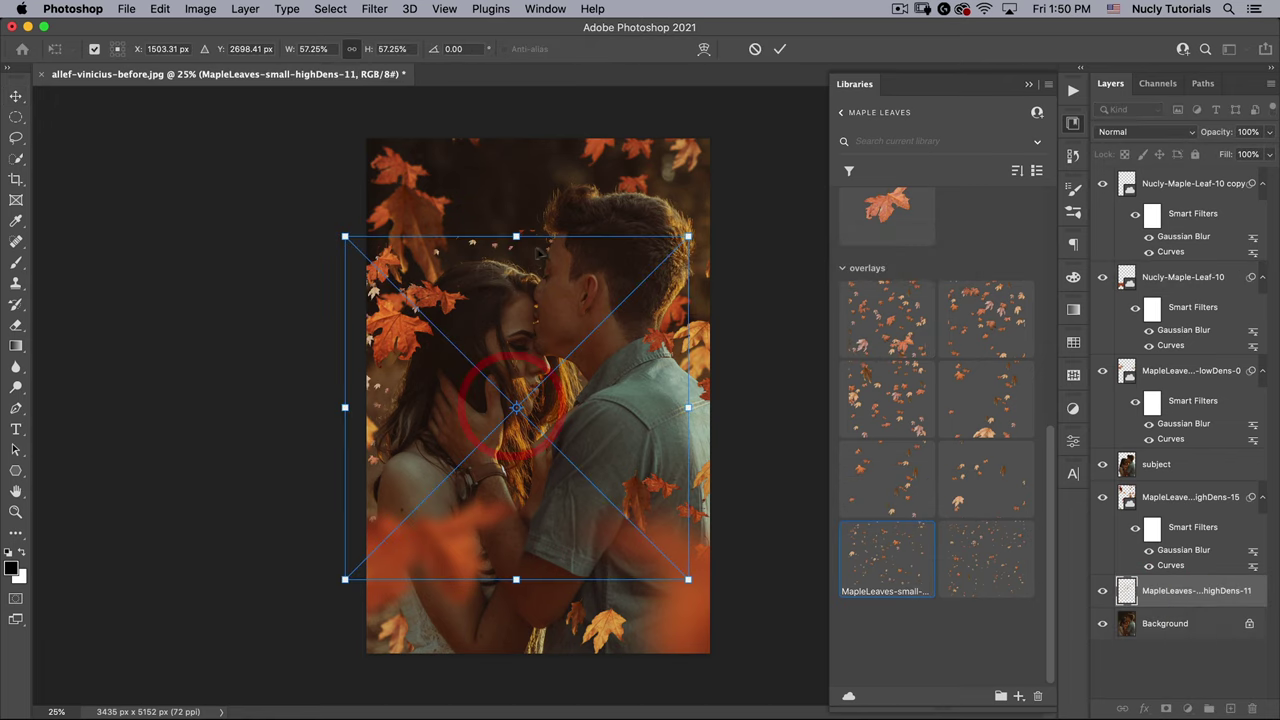
pyautogui.moveTo(515, 235); pyautogui.dragTo(575, 225)
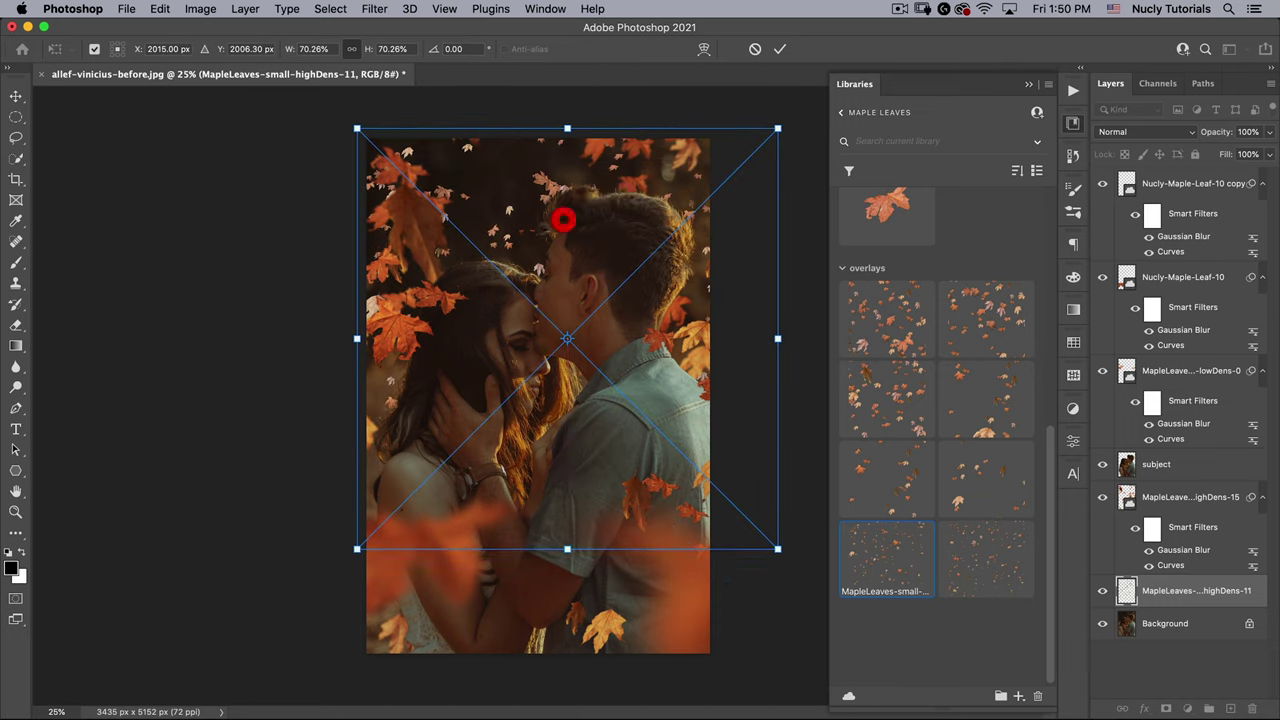
pyautogui.doubleClick(530, 224)
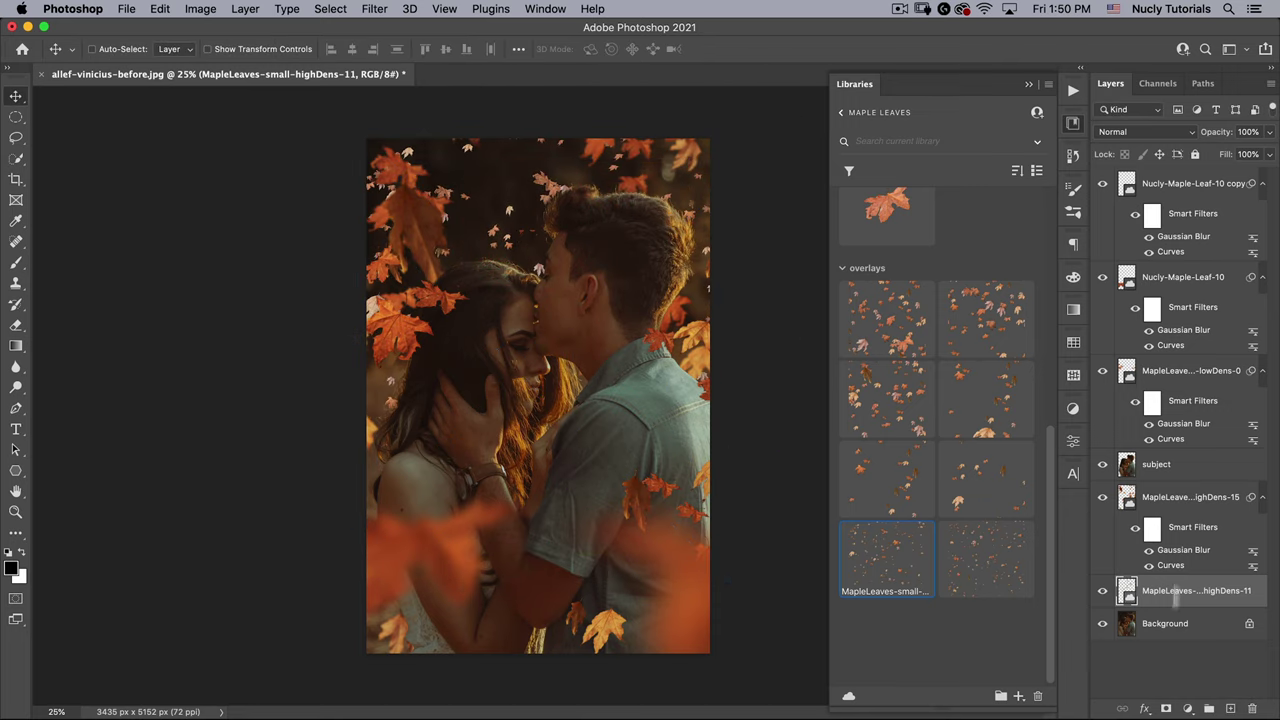
# Copy the Curves and blur filters onto the overlay and set its blur radius to 70.7 px
pyautogui.press('alt+super')
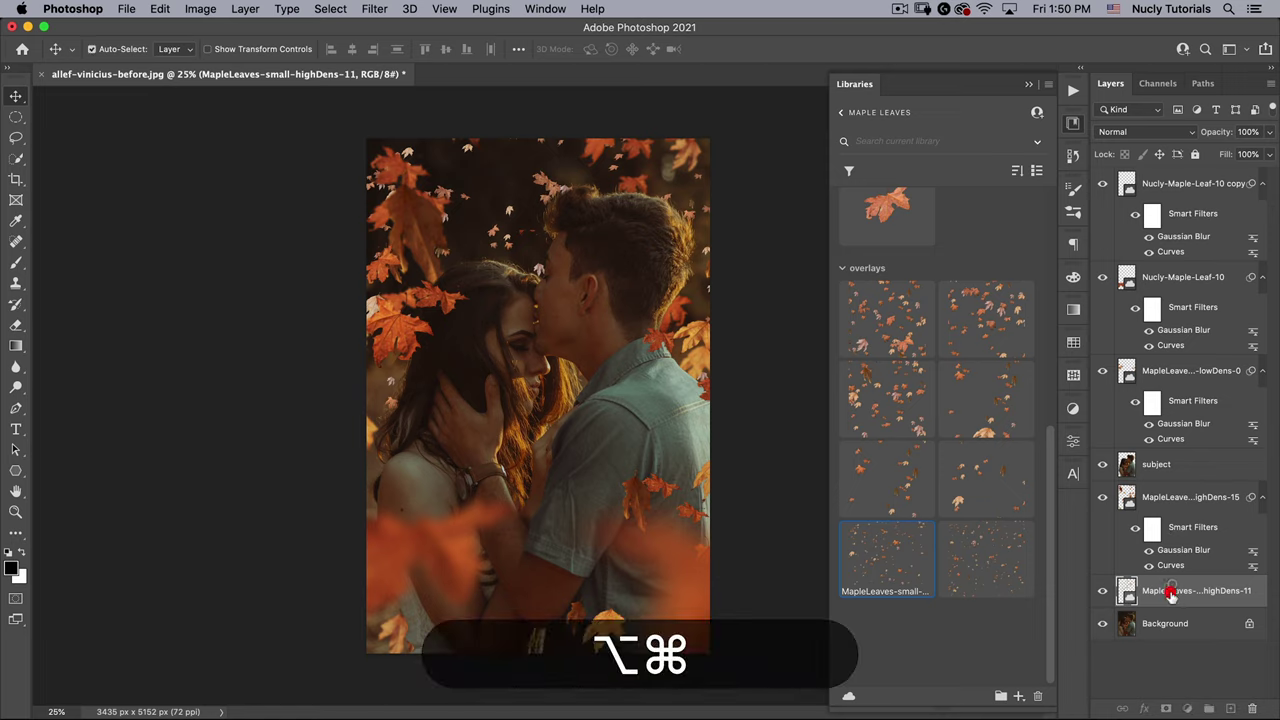
pyautogui.moveTo(1171, 592); pyautogui.dragTo(1171, 593)
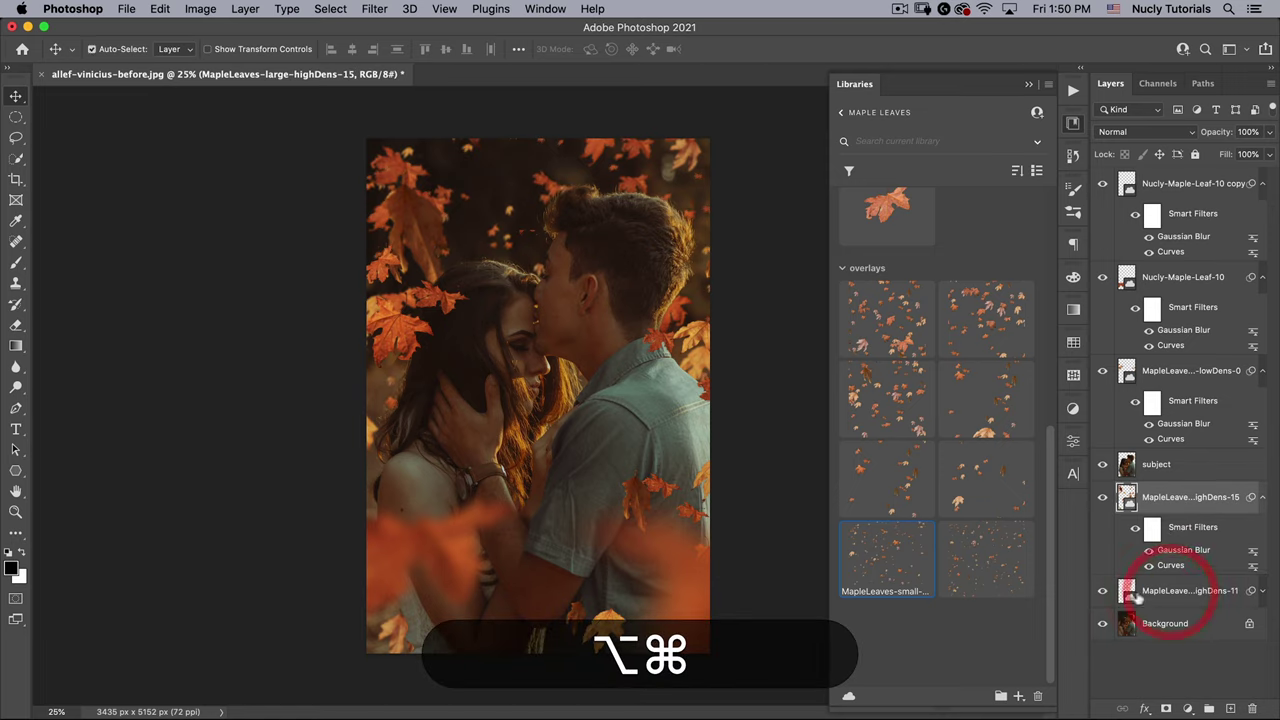
pyautogui.click(1262, 591)
pyautogui.doubleClick(1170, 643)
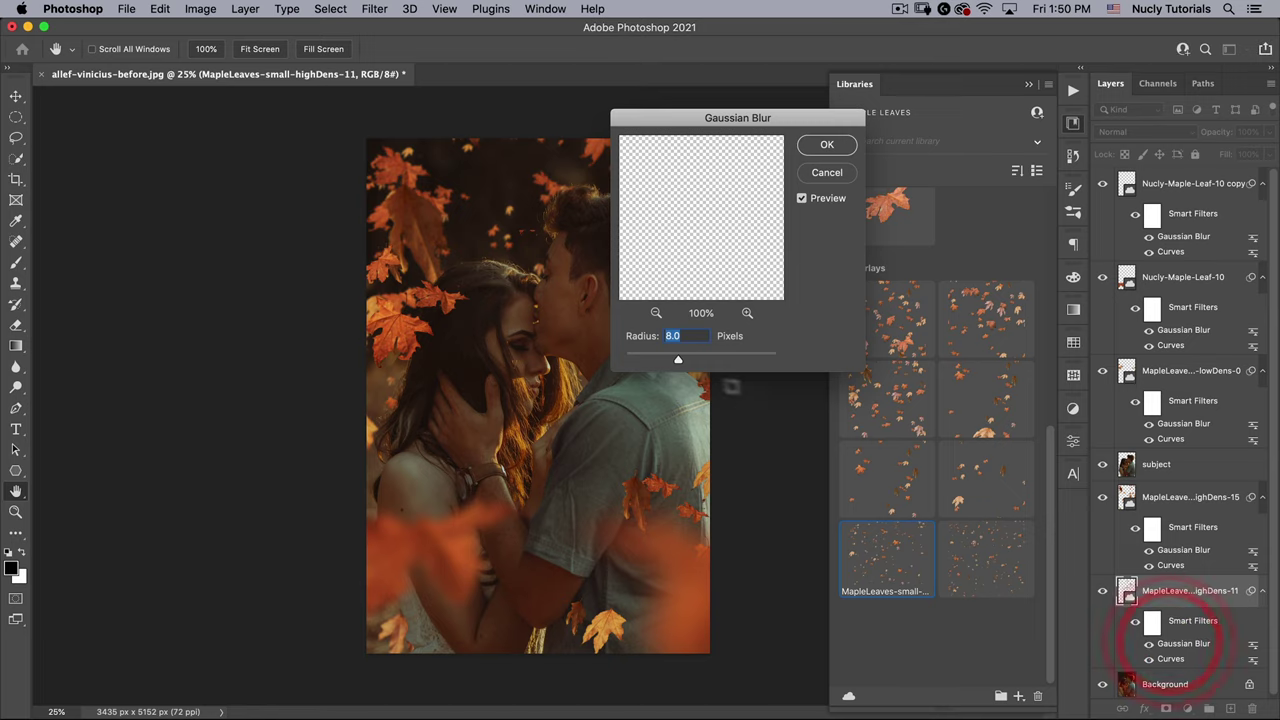
pyautogui.moveTo(689, 360); pyautogui.dragTo(714, 360)
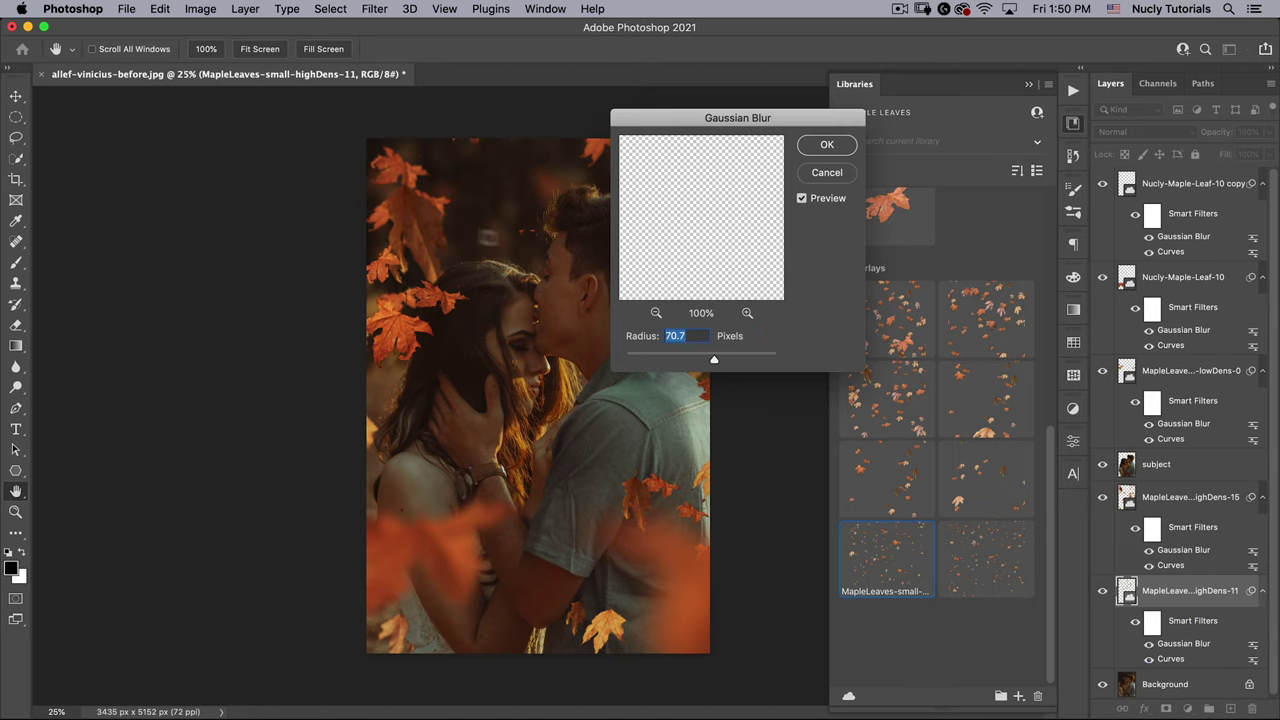
pyautogui.click(827, 144)
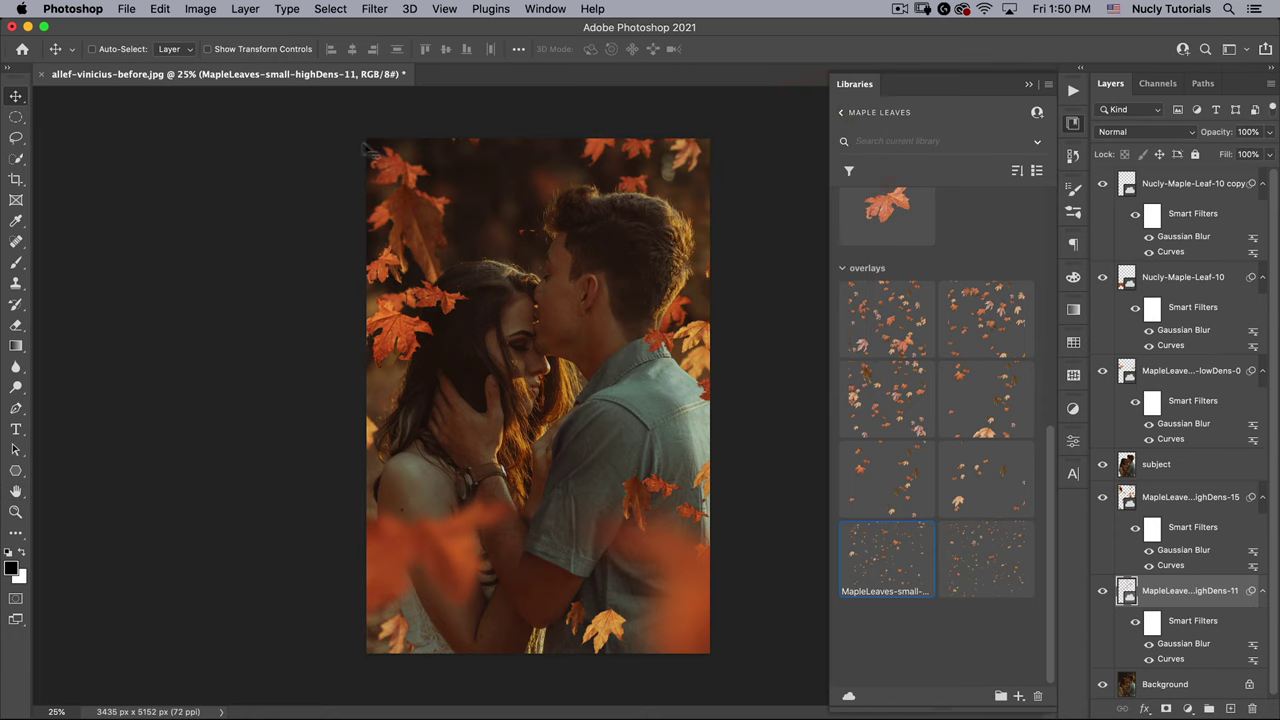
# Add a layer mask to MapleLeaves-large-lowDens-0 and paint out the leaf over the man's head
pyautogui.rightClick(520, 238)
pyautogui.click(530, 238)
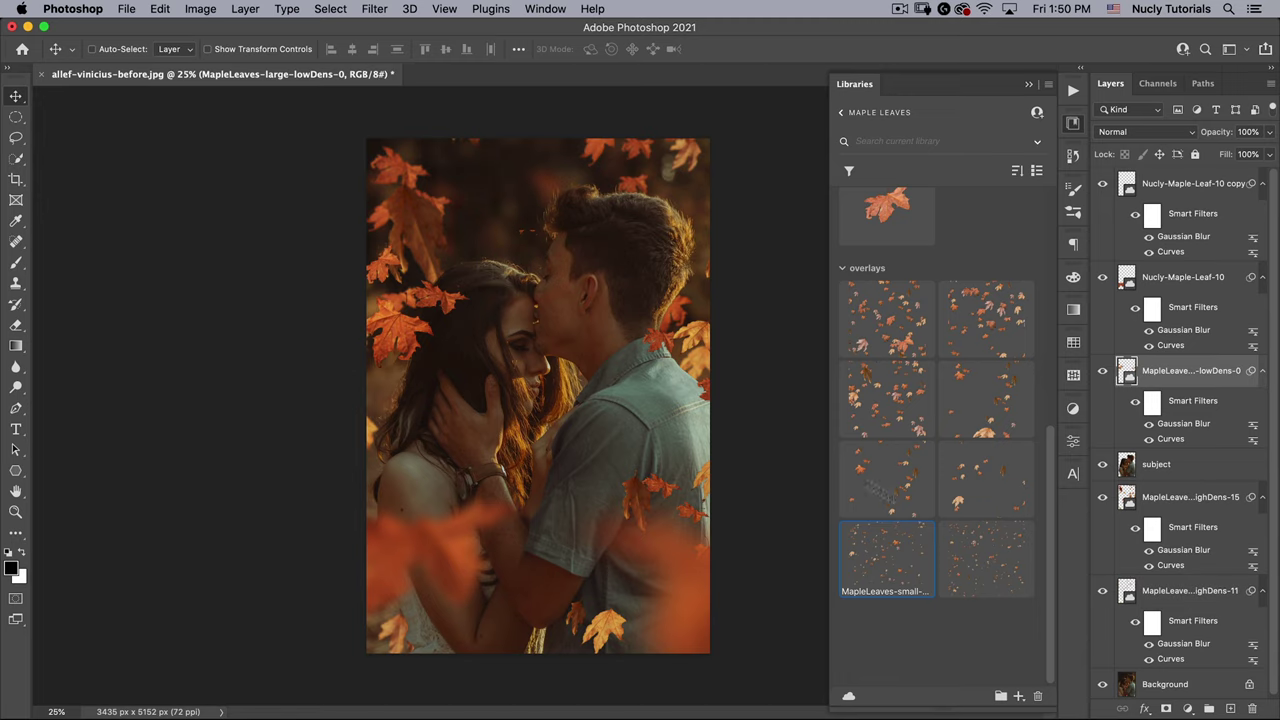
pyautogui.click(1165, 708)
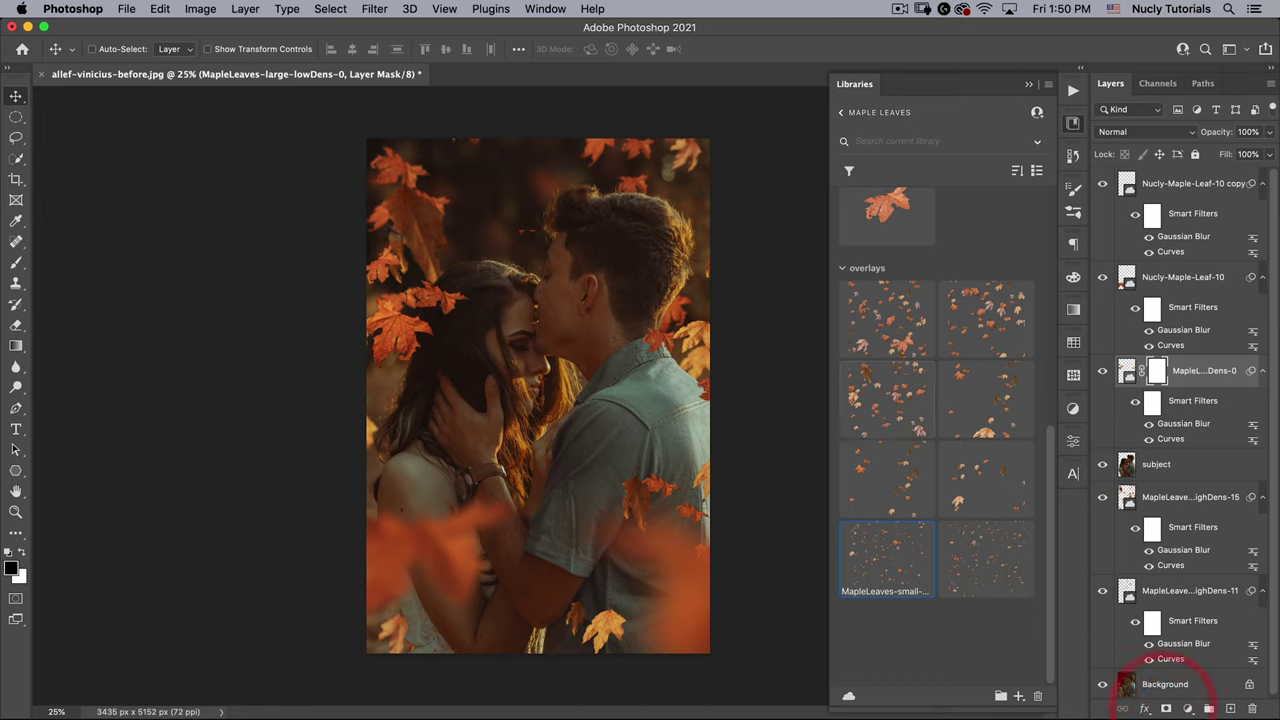
pyautogui.press('b')
pyautogui.click(545, 231)
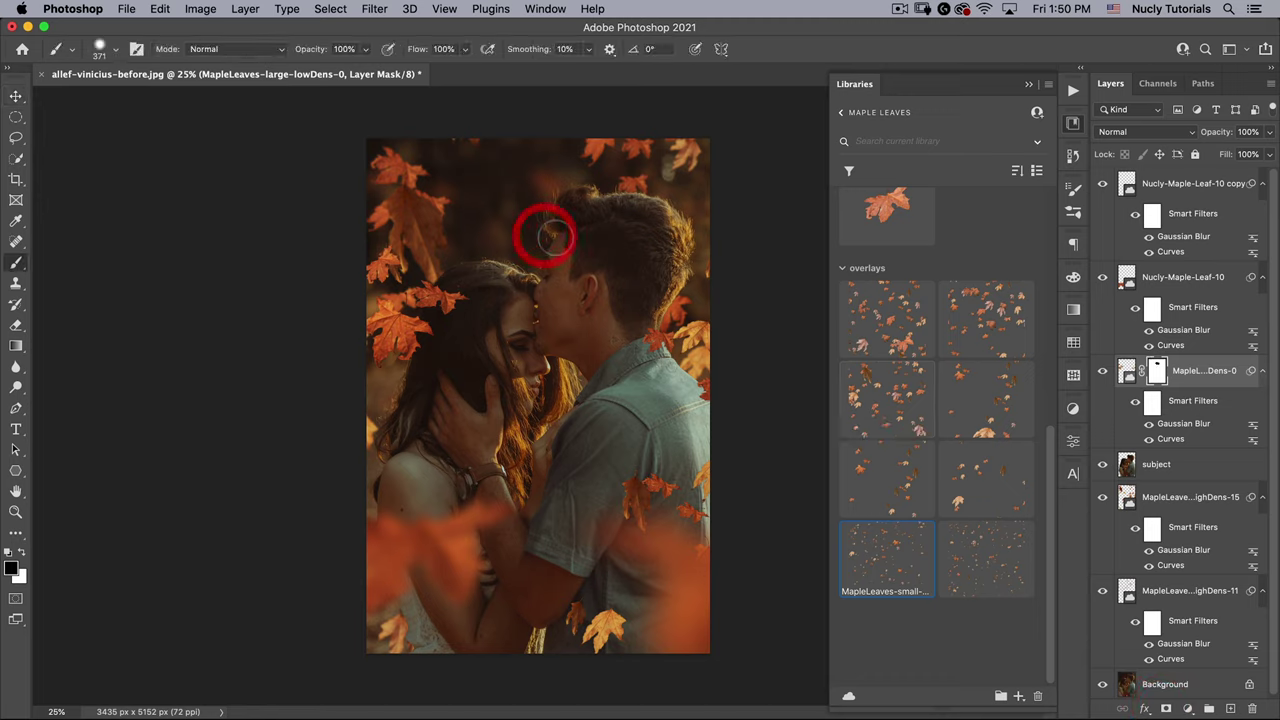
pyautogui.press('v')
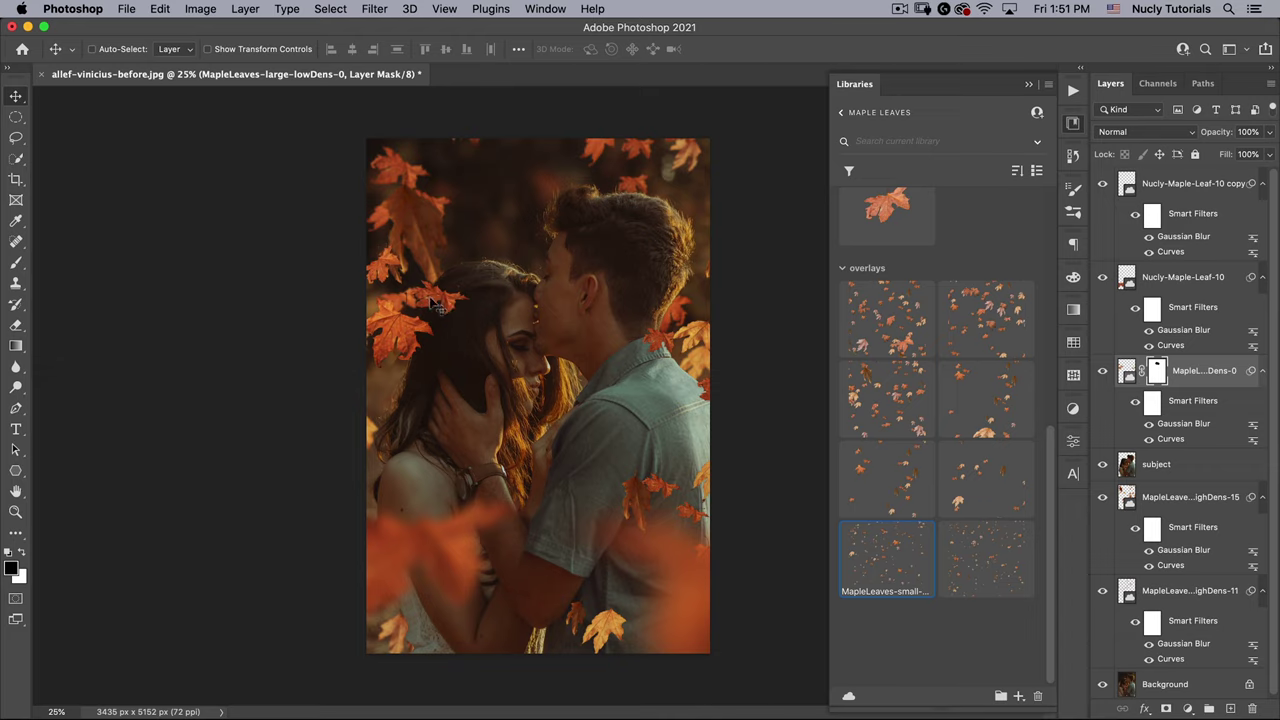
# On the same layer's mask, paint out the leaves over the man's neck, undoing stray strokes
pyautogui.rightClick(658, 345)
pyautogui.click(682, 340)
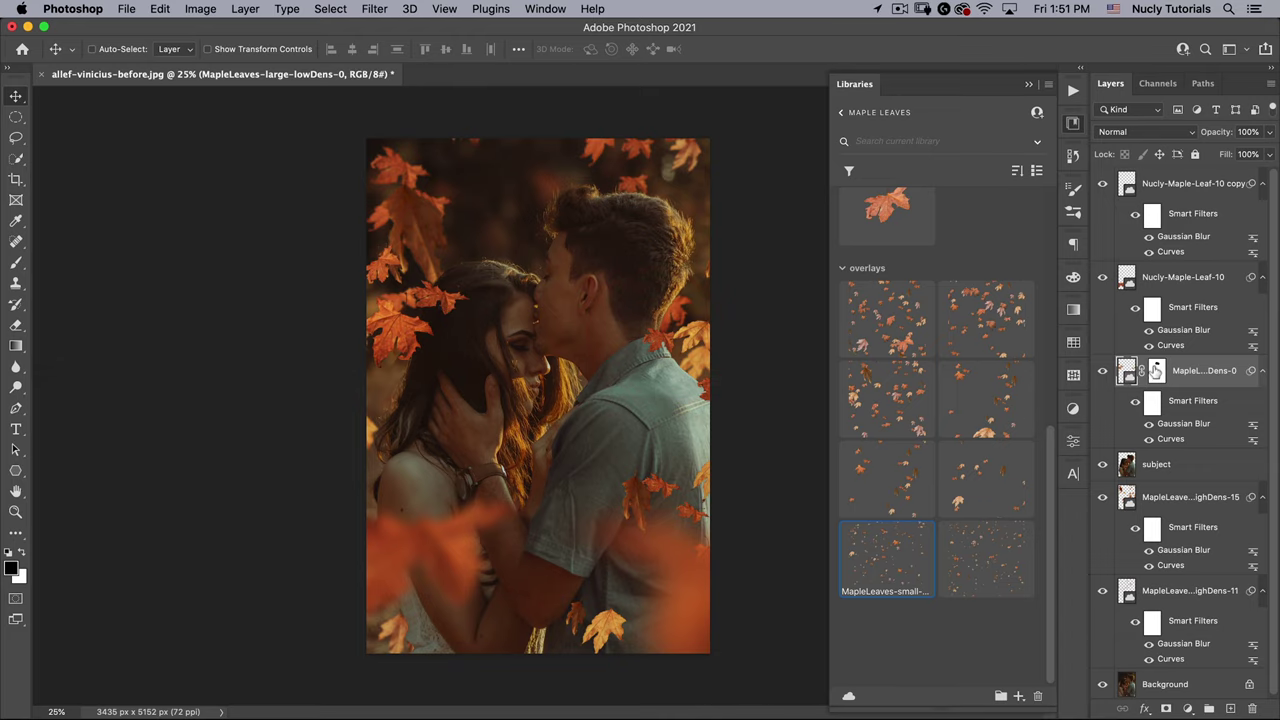
pyautogui.click(1156, 370)
pyautogui.press('b')
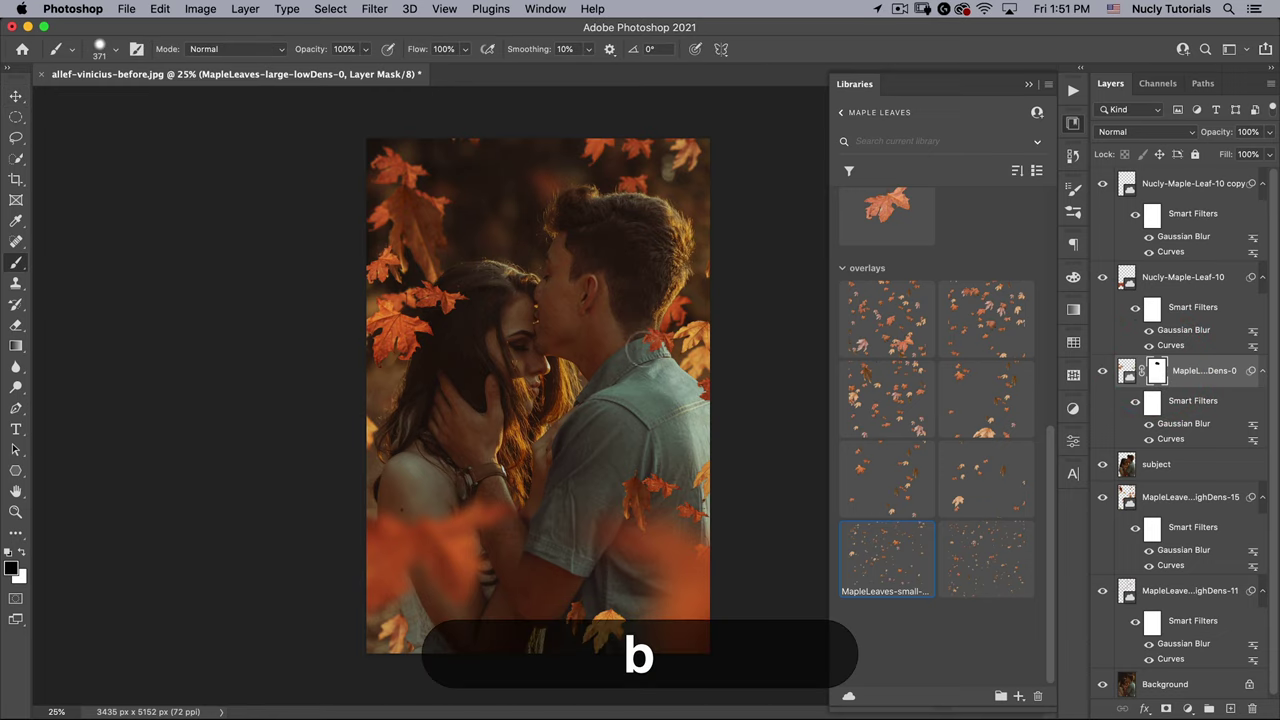
pyautogui.moveTo(643, 326)
pyautogui.mouseDown()
pyautogui.moveTo(643, 309)
pyautogui.moveTo(642, 343)
pyautogui.mouseUp()
pyautogui.press('super+z')
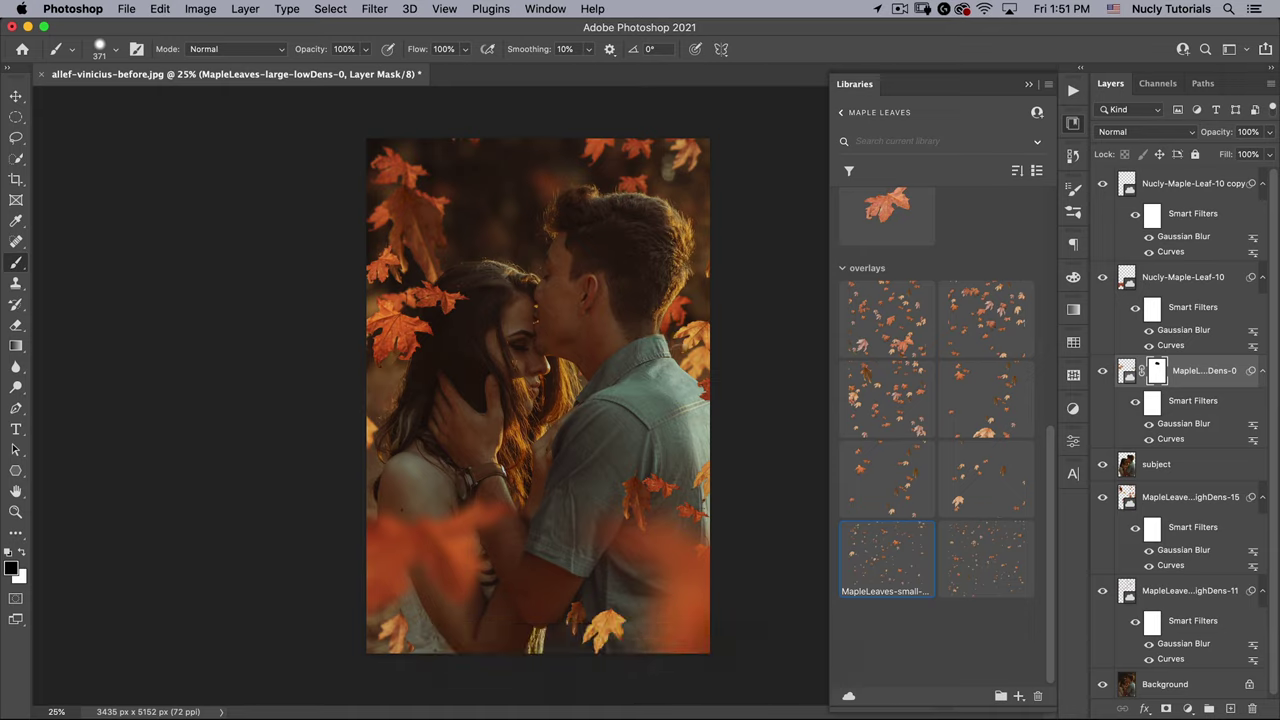
pyautogui.click(646, 351)
pyautogui.press('super+z')
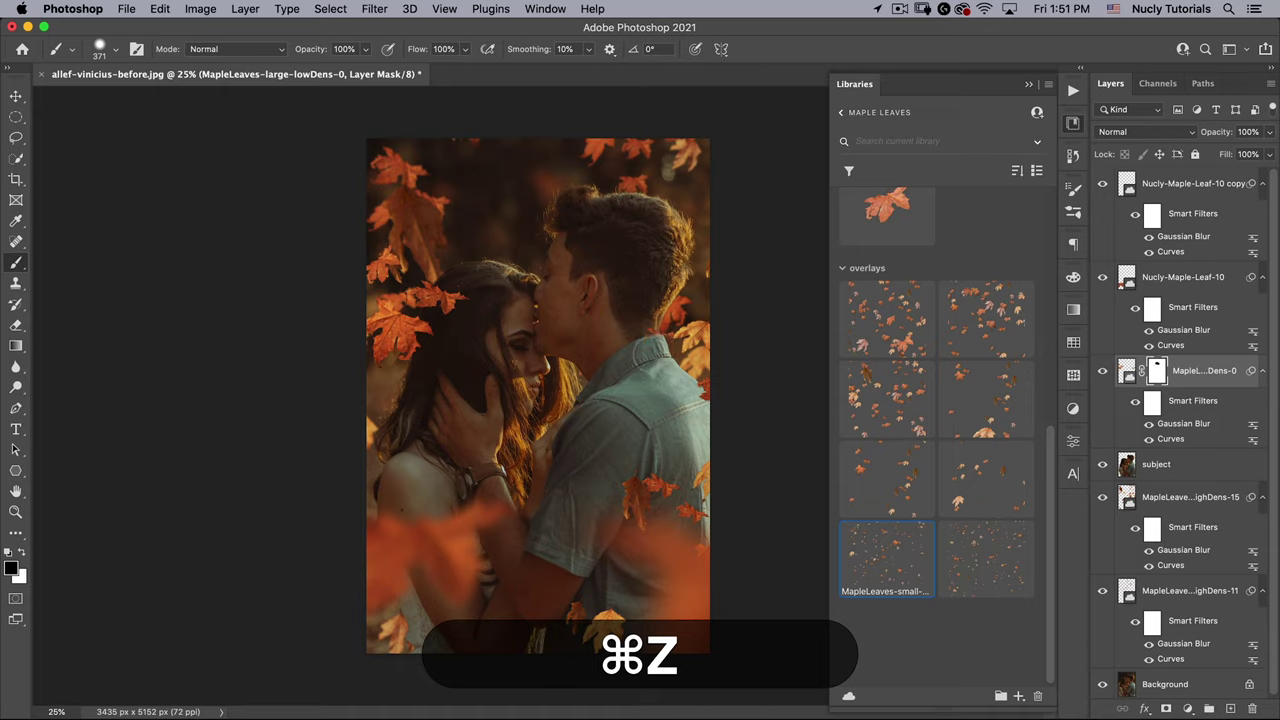
pyautogui.click(654, 306)
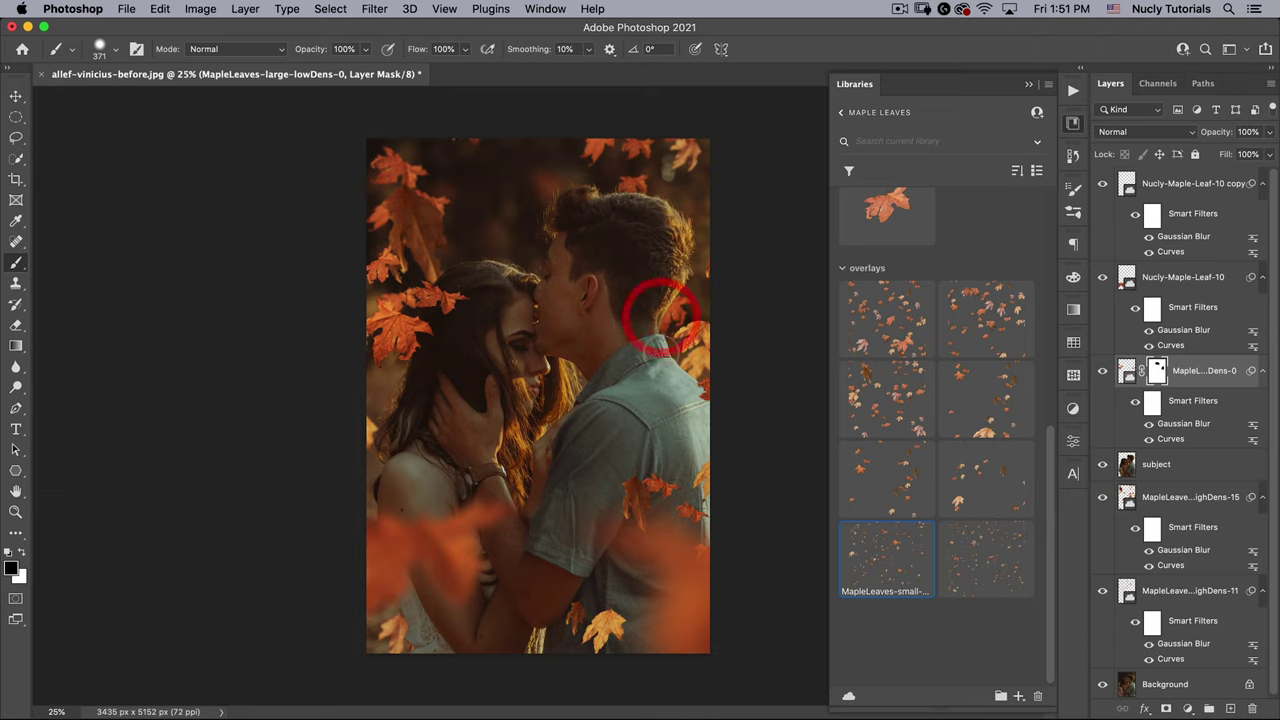
pyautogui.press('v')
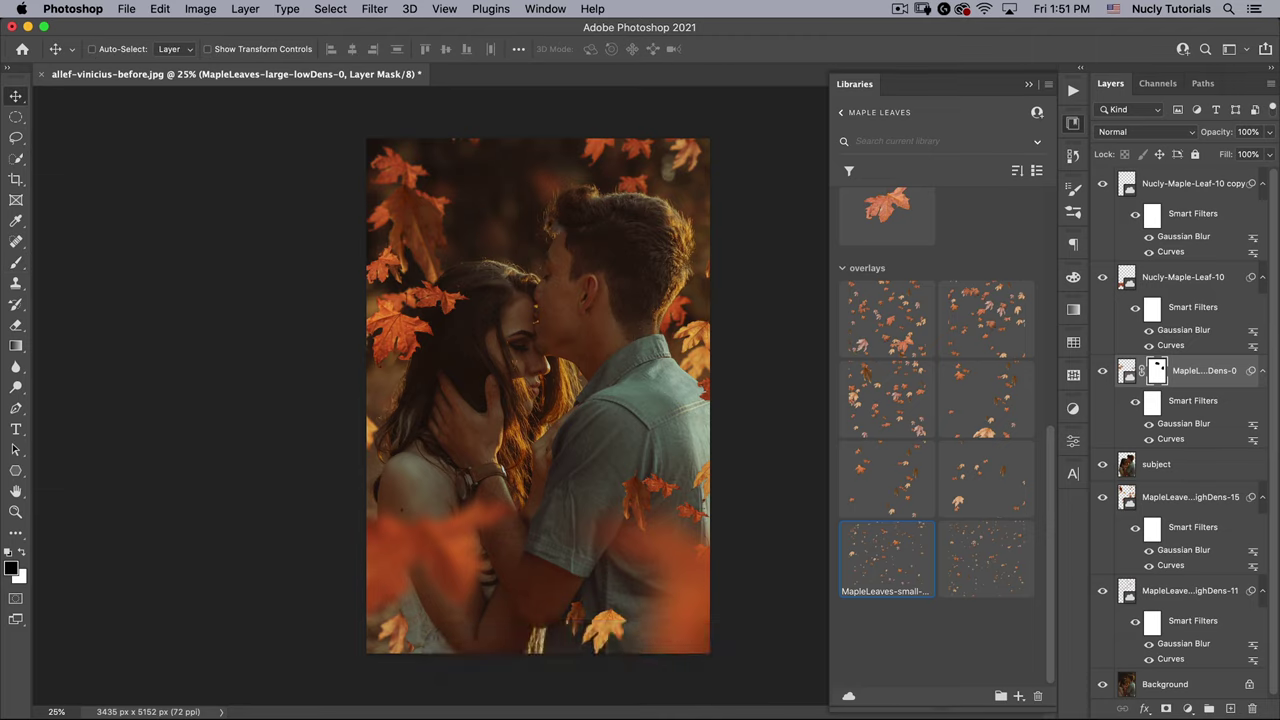
# Zoom in on the couple's kiss and the woman's head to inspect the leaf mask edges
pyautogui.moveTo(564, 246); pyautogui.dragTo(686, 177)
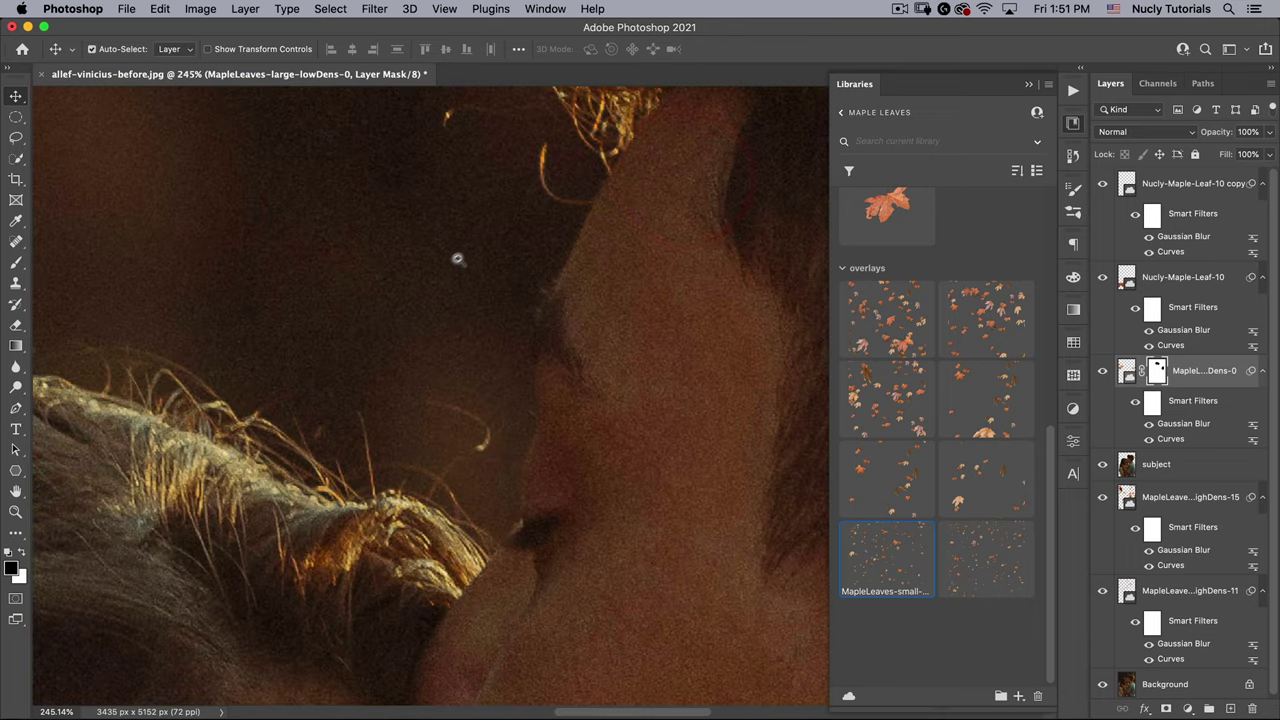
pyautogui.moveTo(430, 275); pyautogui.dragTo(371, 371)
pyautogui.click(371, 371)
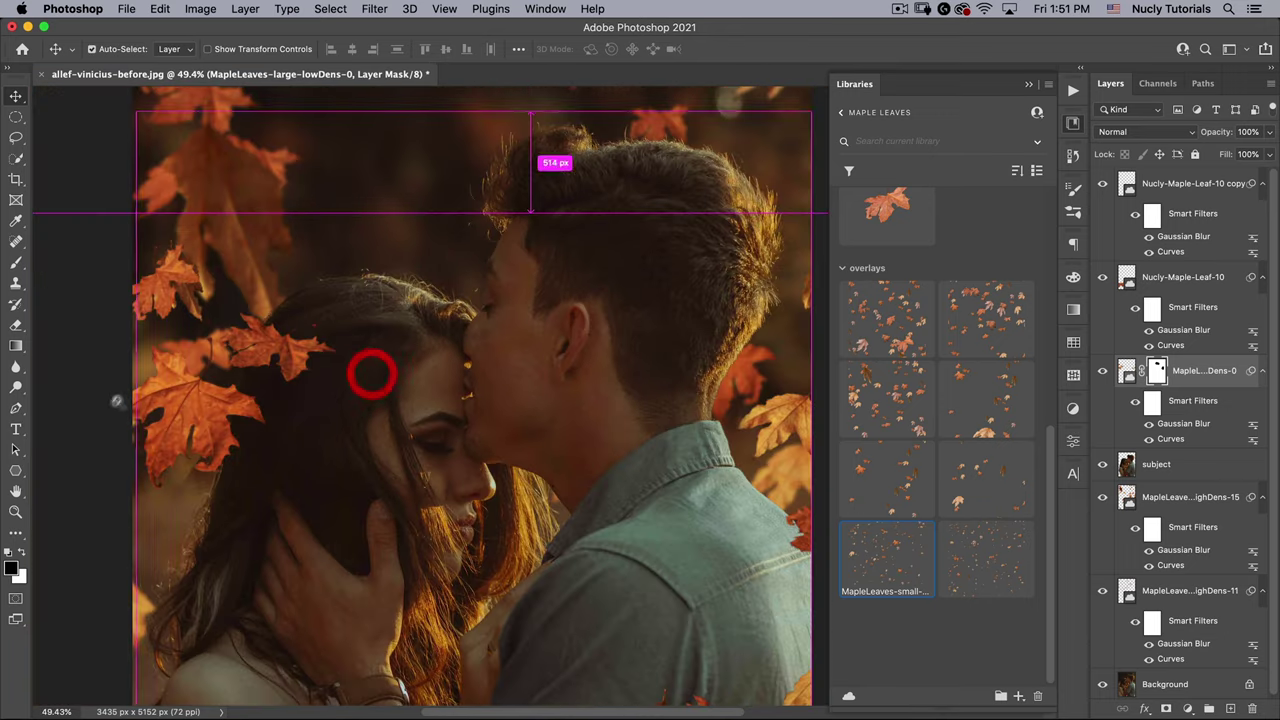
pyautogui.moveTo(227, 365); pyautogui.dragTo(263, 346)
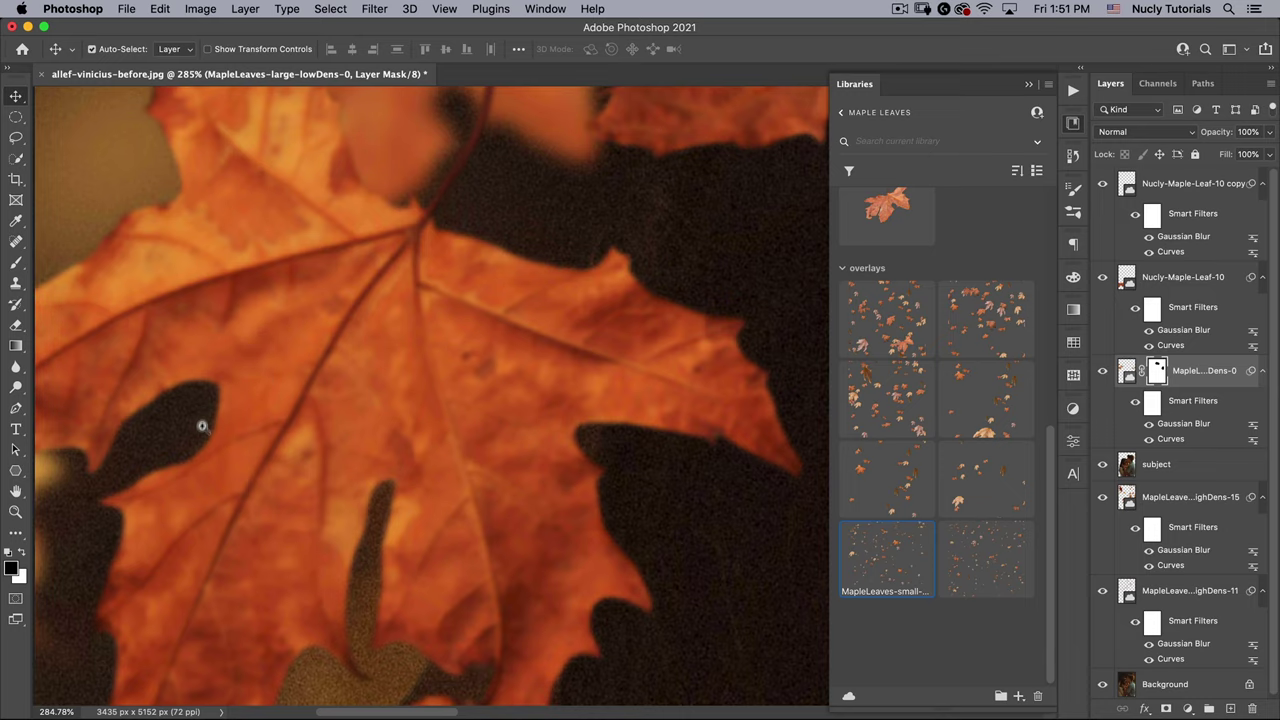
pyautogui.moveTo(217, 366)
pyautogui.mouseDown()
pyautogui.moveTo(263, 423)
pyautogui.moveTo(490, 313)
pyautogui.mouseUp()
pyautogui.click(490, 313)
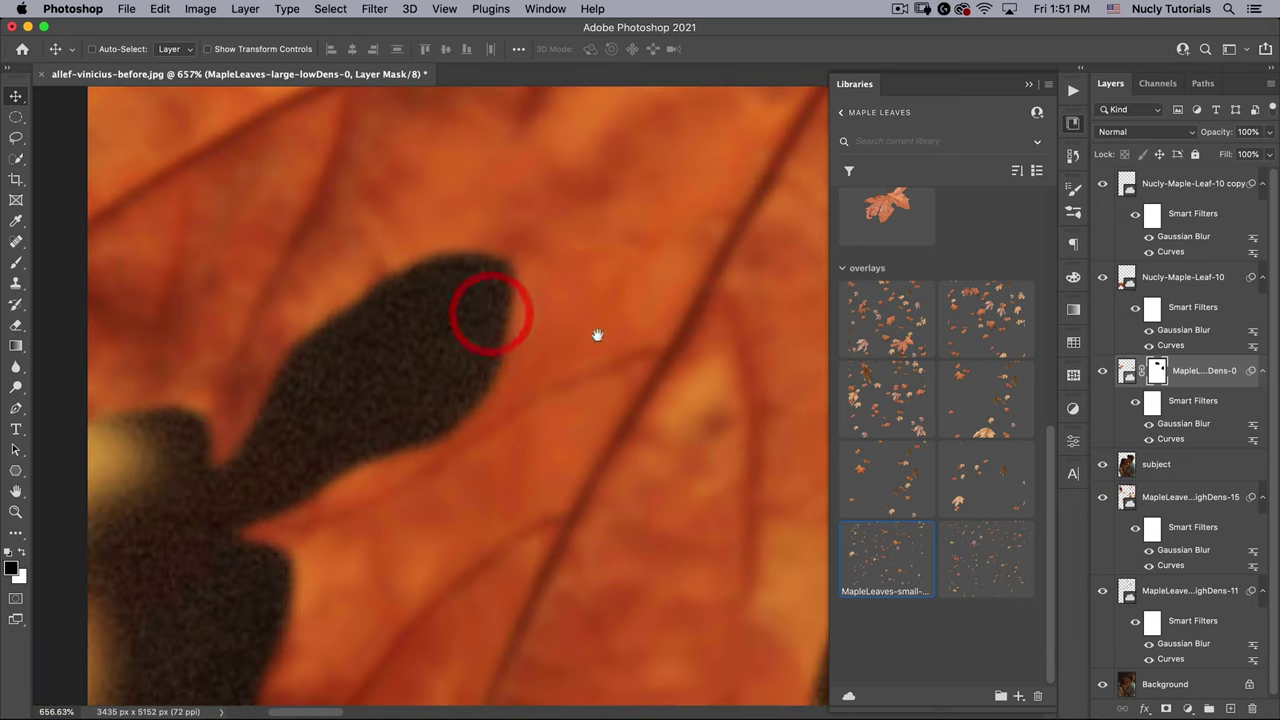
# Return to the whole photo and select the Nucly-Maple-Leaf-10 copy layer
pyautogui.moveTo(580, 314); pyautogui.dragTo(454, 414)
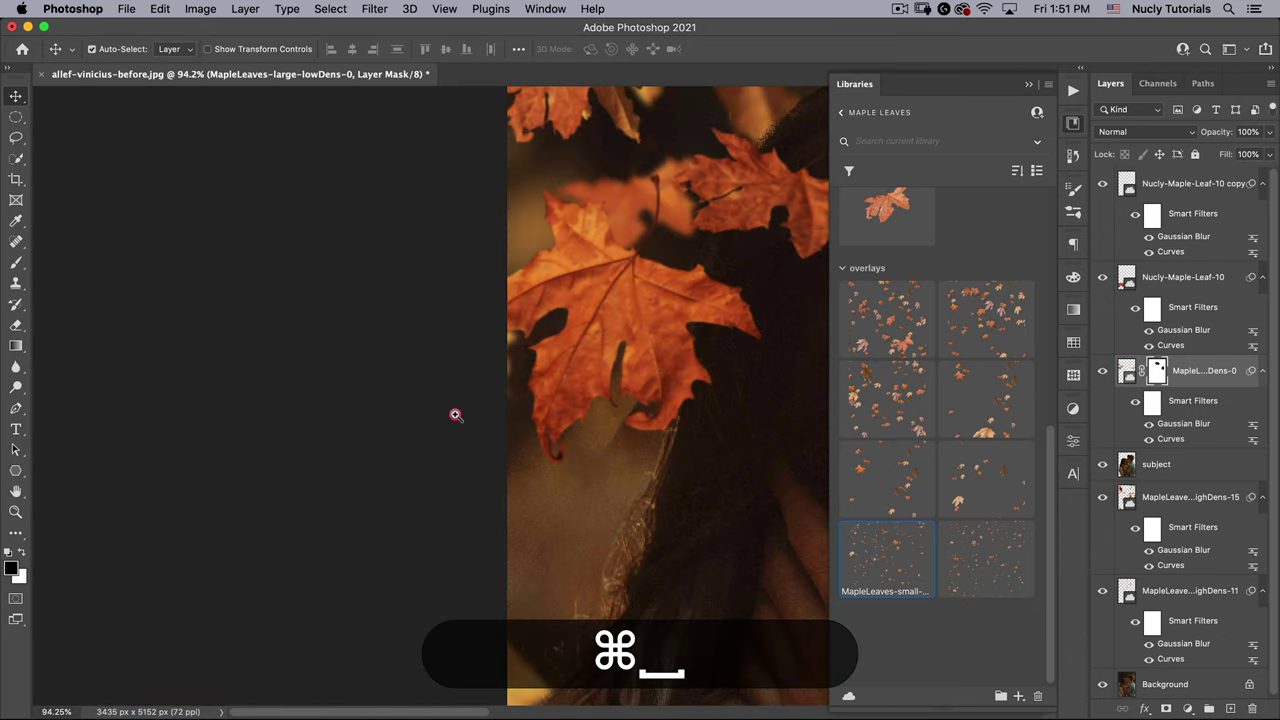
pyautogui.moveTo(551, 434); pyautogui.dragTo(544, 408)
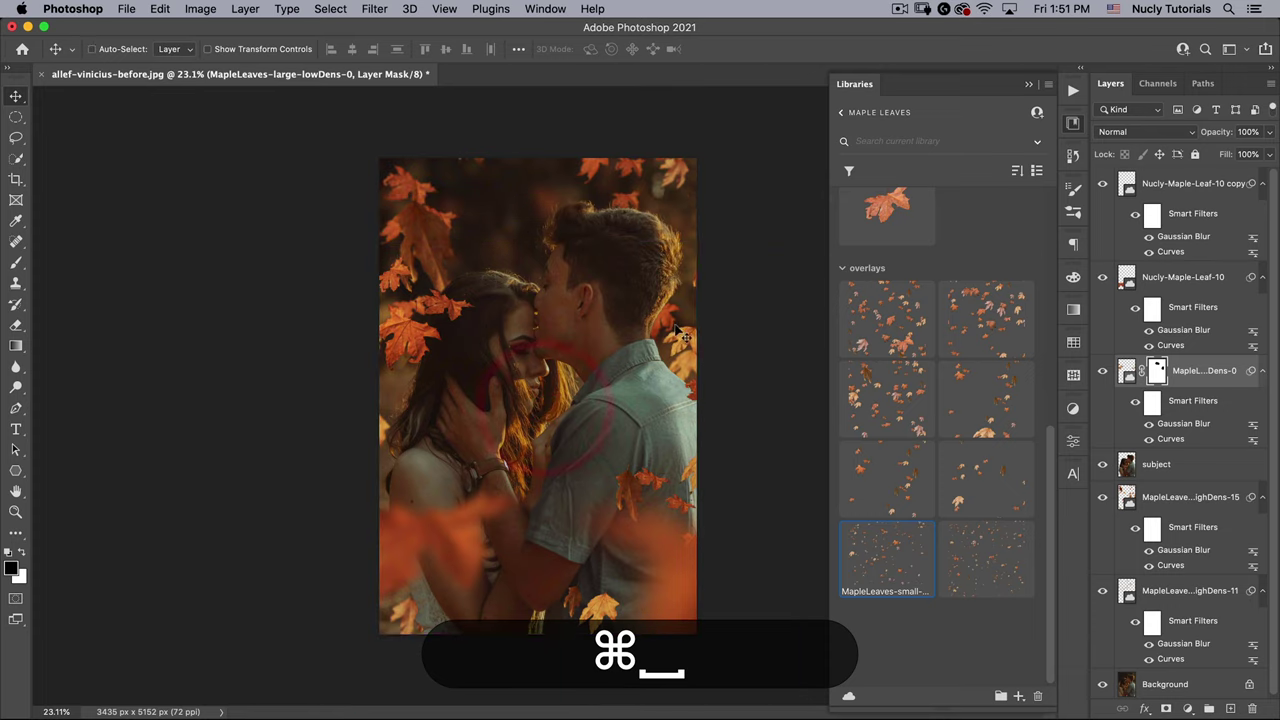
pyautogui.click(1196, 185)
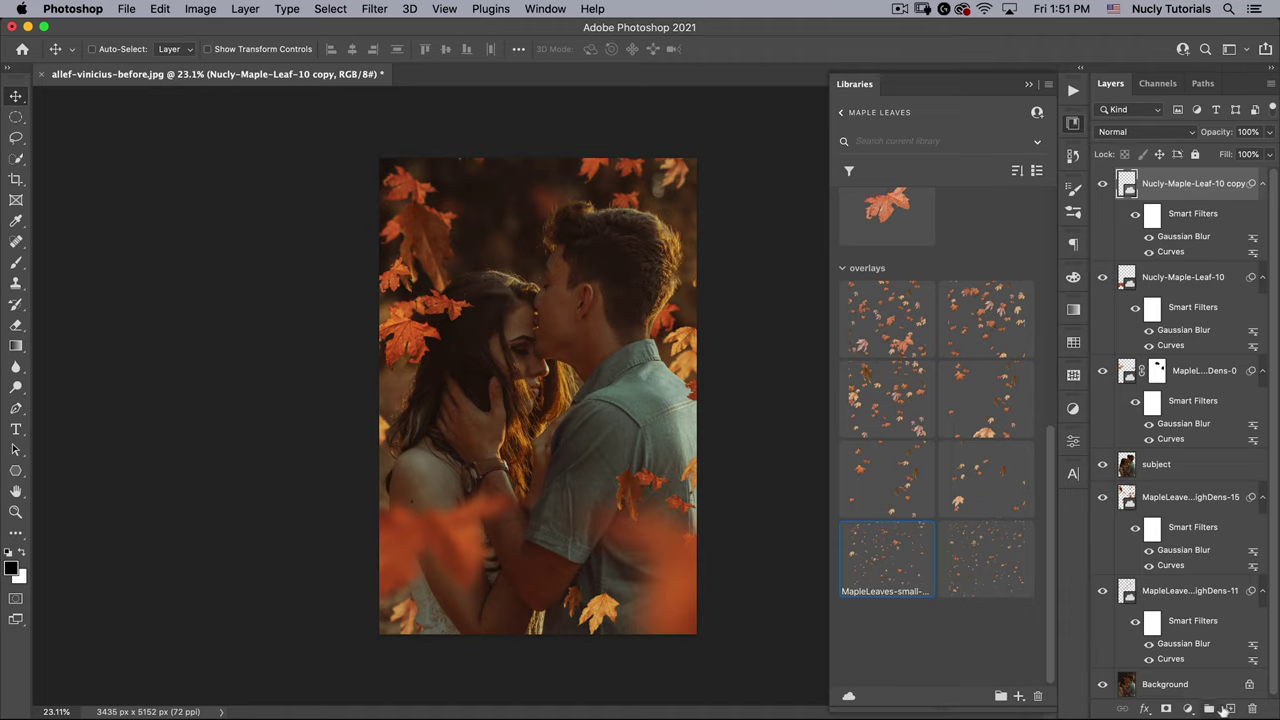
# Create a new top layer named 'noise' and hide the Libraries panel
pyautogui.click(1231, 708)
pyautogui.click(1073, 122)
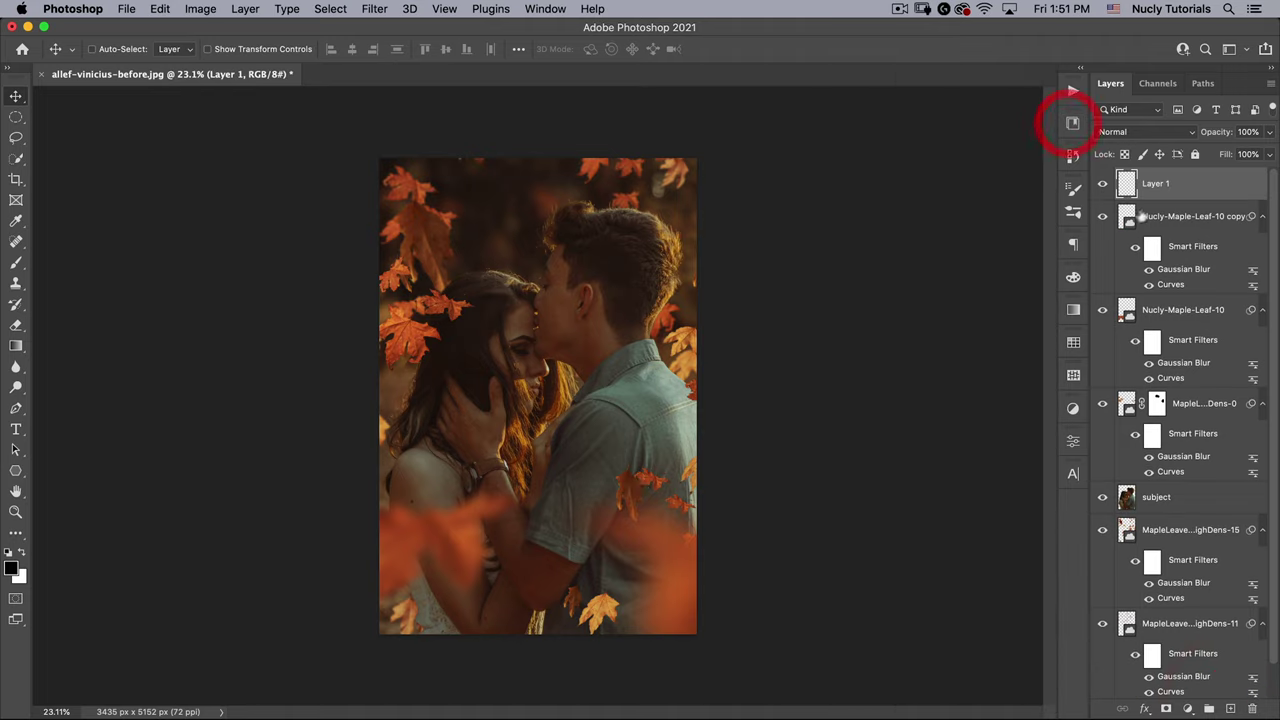
pyautogui.doubleClick(1155, 184)
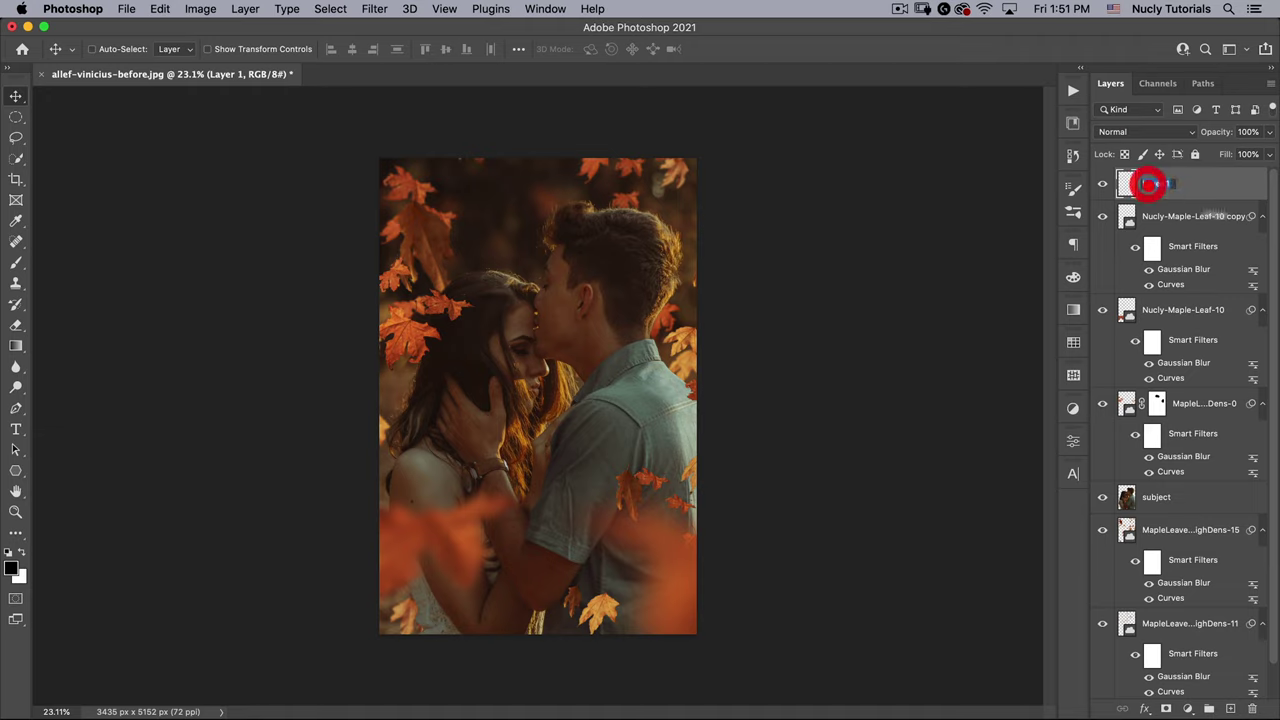
pyautogui.write('noise')
pyautogui.press('Return')
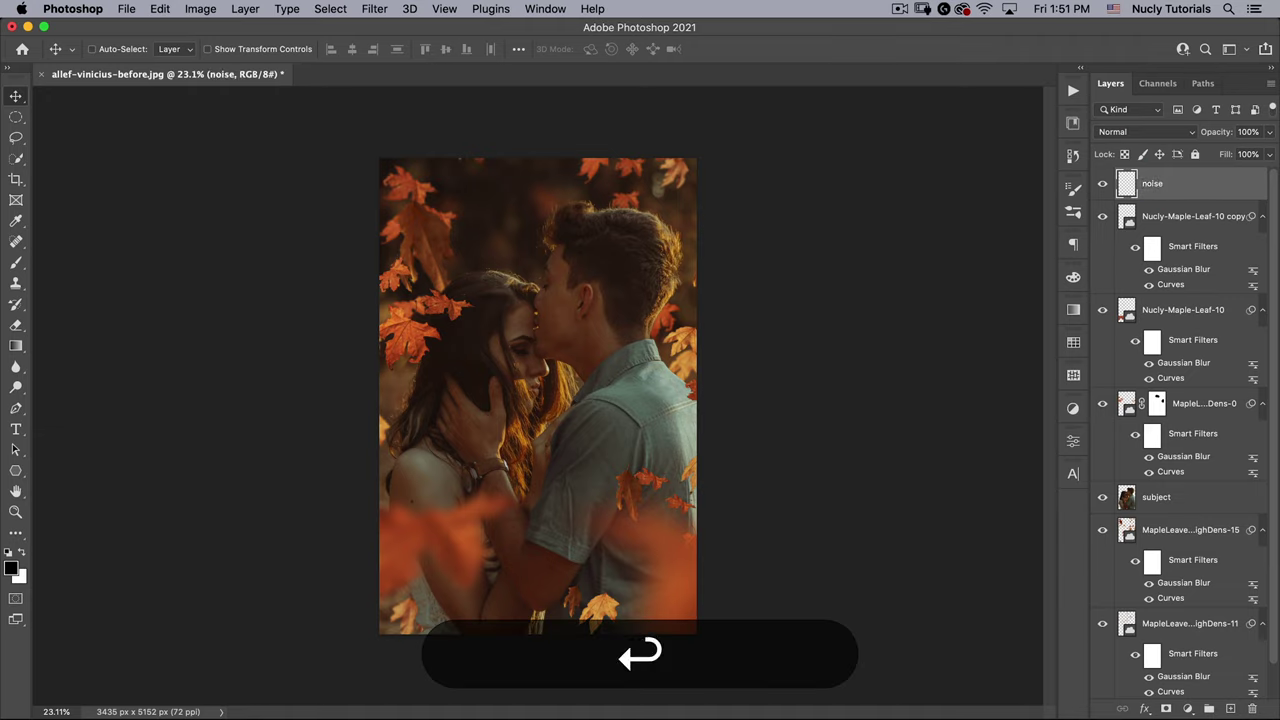
# Fill the noise layer with 50% brightness grey and set its blend mode to Overlay
pyautogui.click(11, 568)
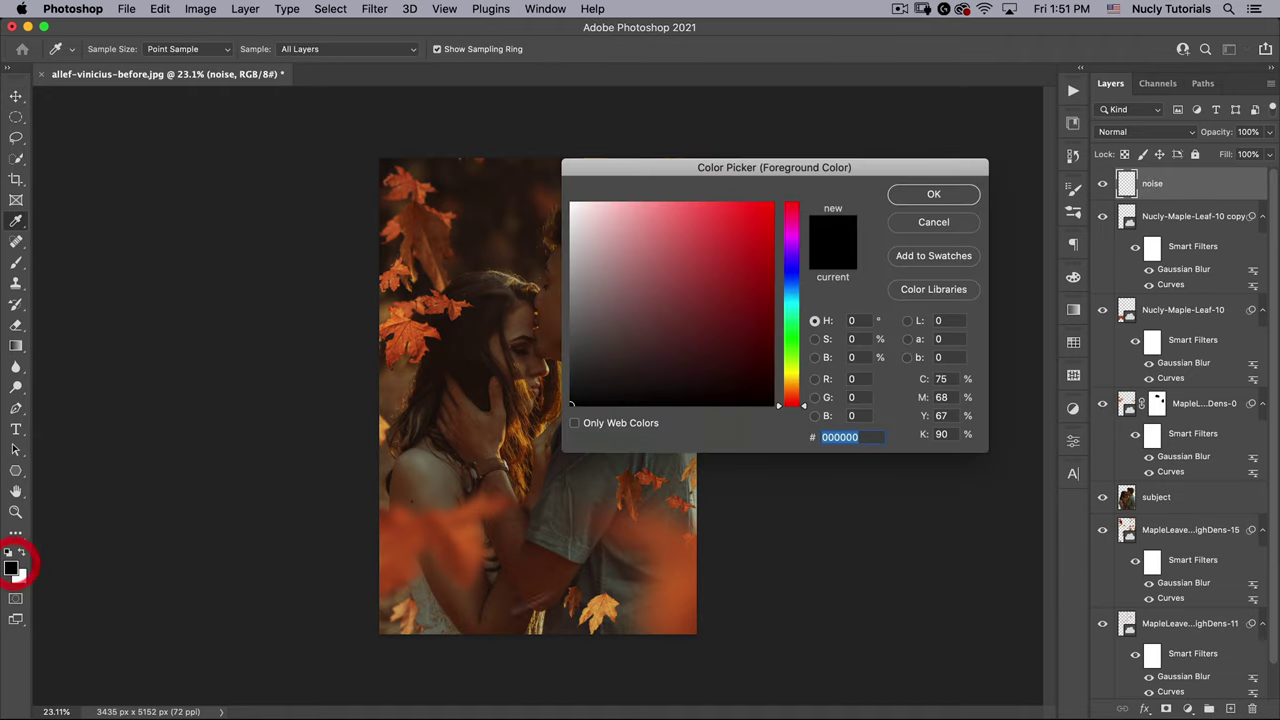
pyautogui.click(857, 355)
pyautogui.write('50')
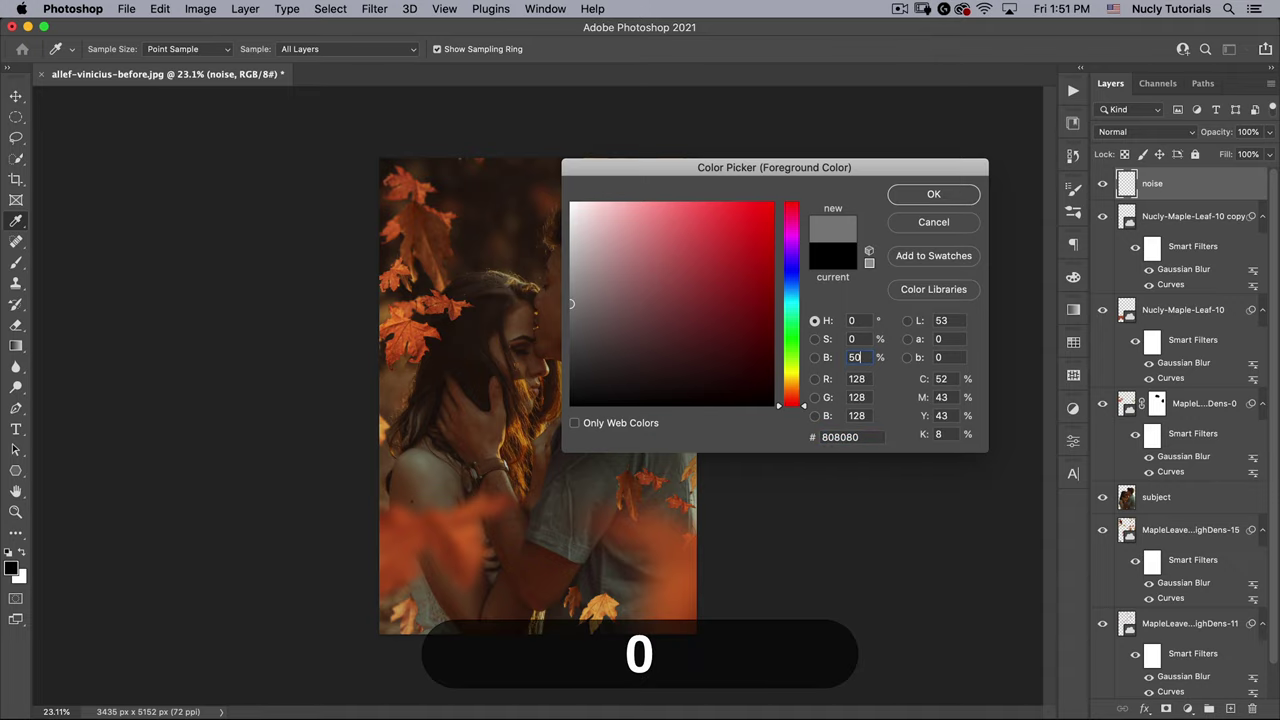
pyautogui.click(933, 194)
pyautogui.hotkey('alt', 'BackSpace')
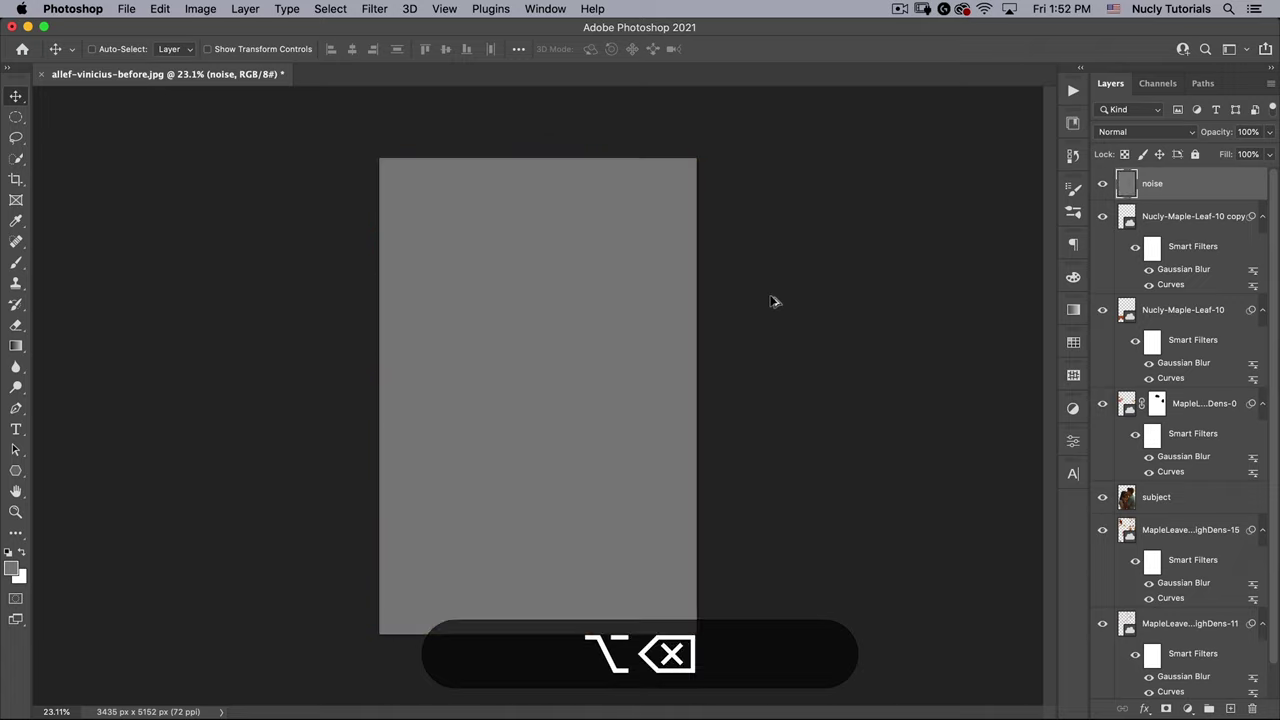
pyautogui.click(1120, 132)
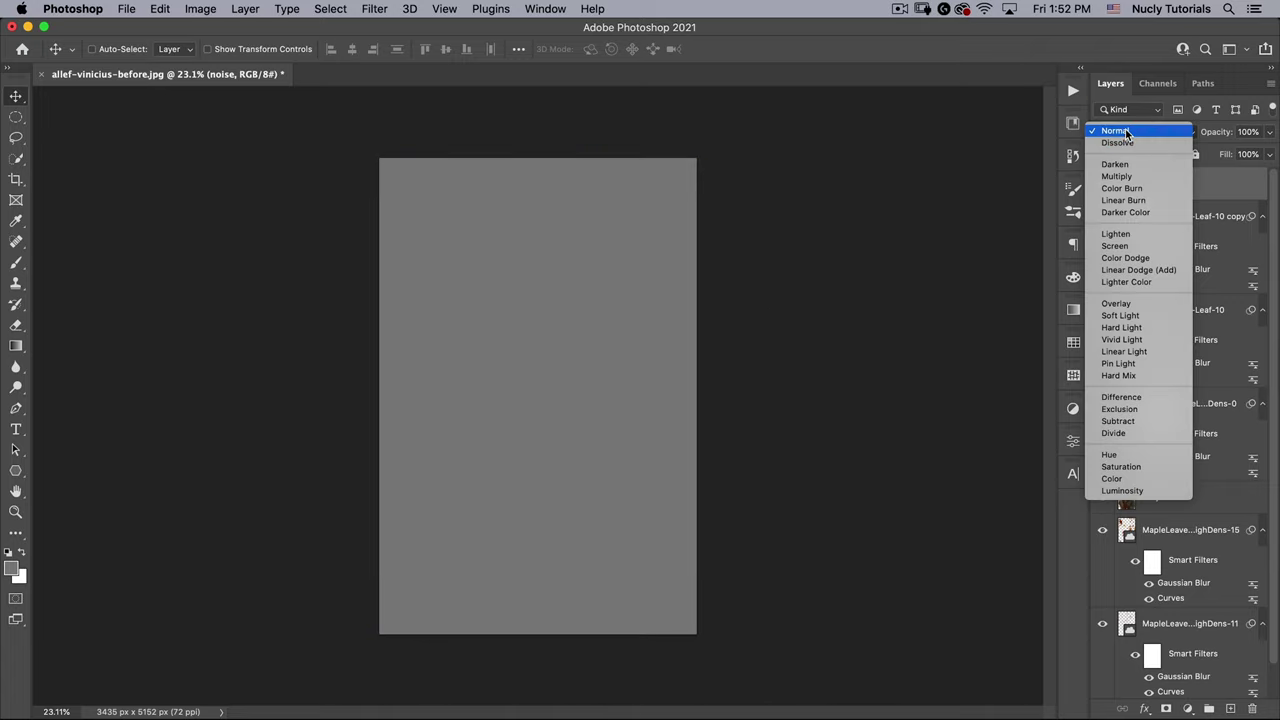
pyautogui.click(1137, 304)
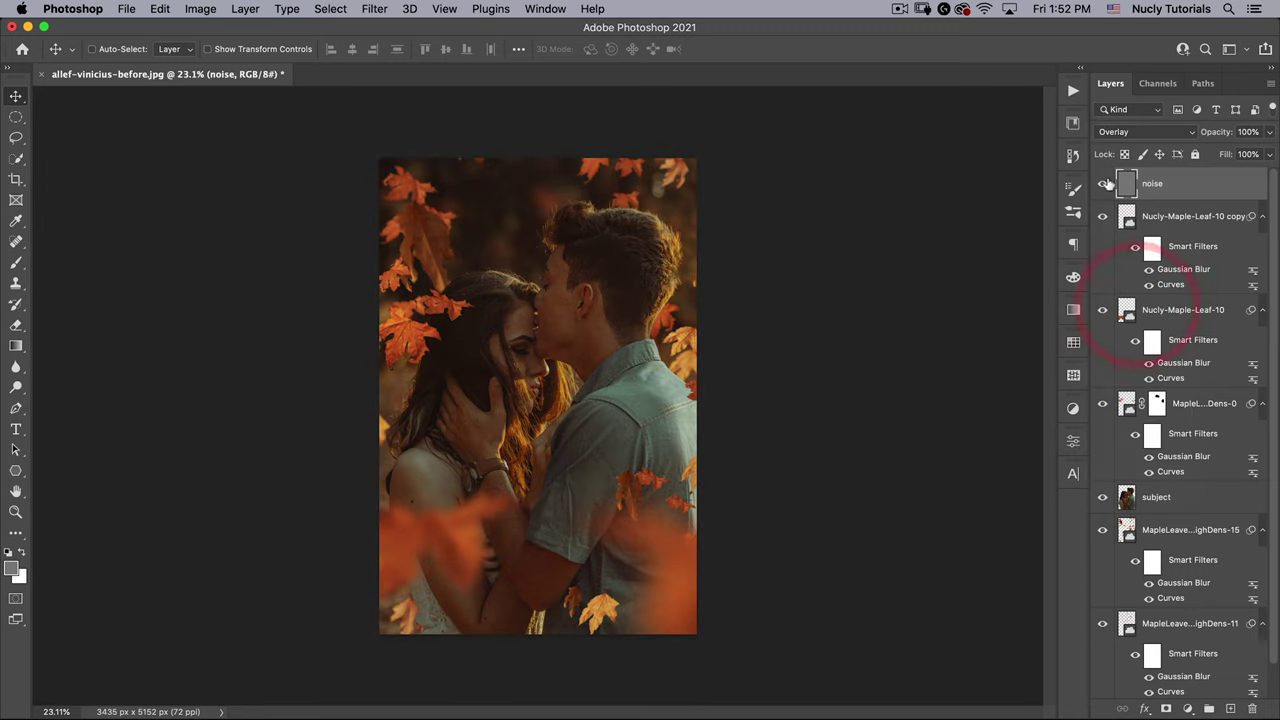
pyautogui.click(1102, 186)
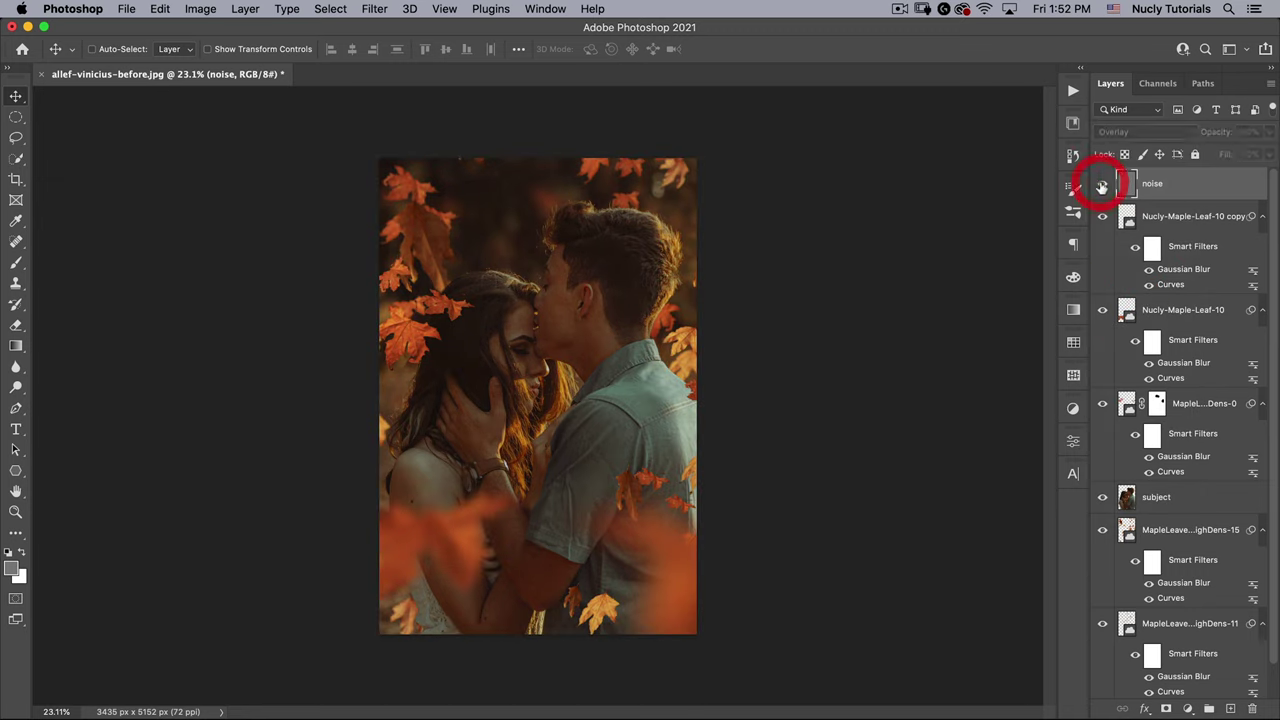
# Apply Add Noise (50%, Gaussian, Monochromatic) to the noise layer and zoom in on the grain
pyautogui.click(372, 9)
pyautogui.moveTo(374, 270)
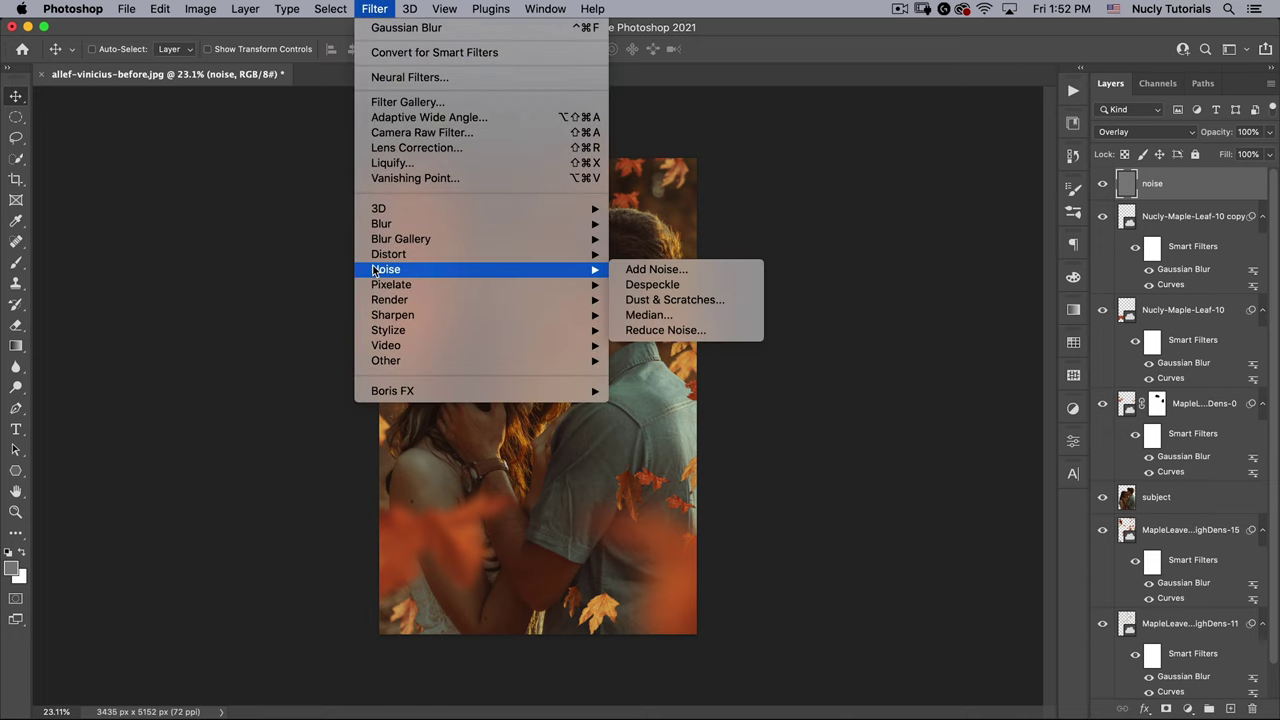
pyautogui.click(643, 269)
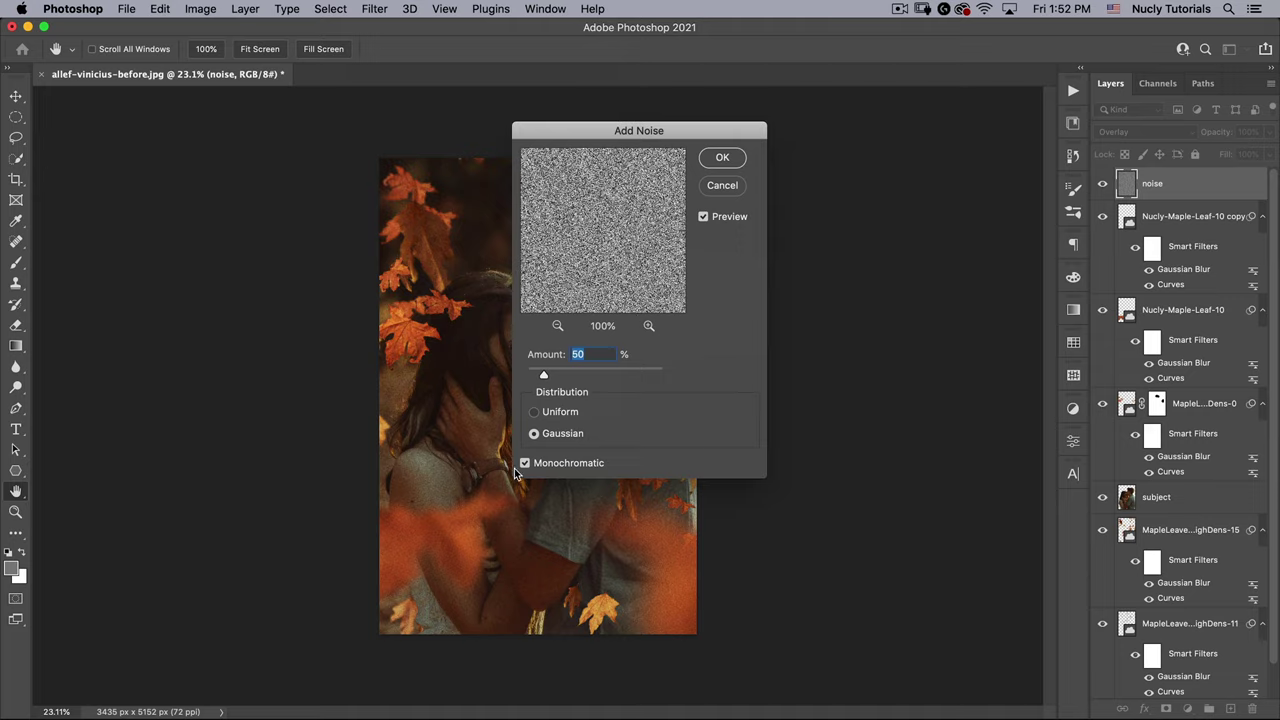
pyautogui.click(722, 158)
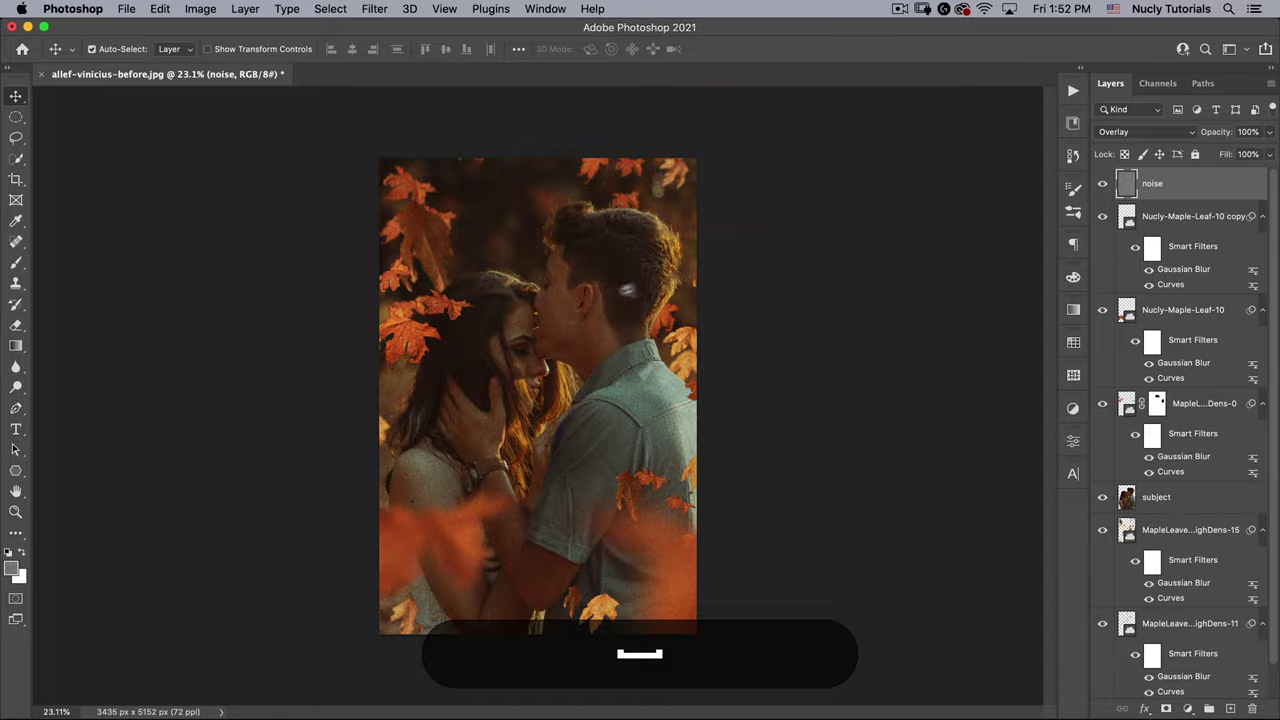
pyautogui.keyDown('super'); pyautogui.click(745, 257); pyautogui.keyUp('super')
pyautogui.keyDown('super'); pyautogui.click(745, 257); pyautogui.keyUp('super')
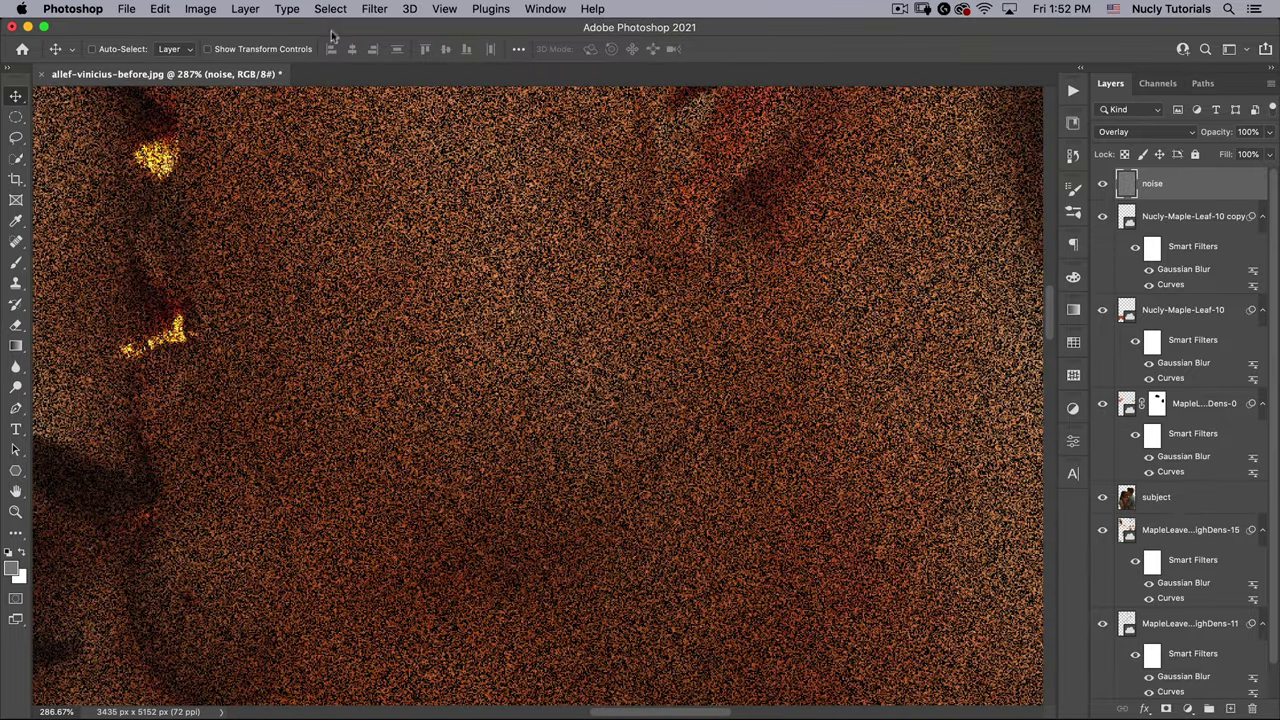
# Soften the grain by applying the blur filter repeatedly, including twice with Cmd+F
pyautogui.click(373, 9)
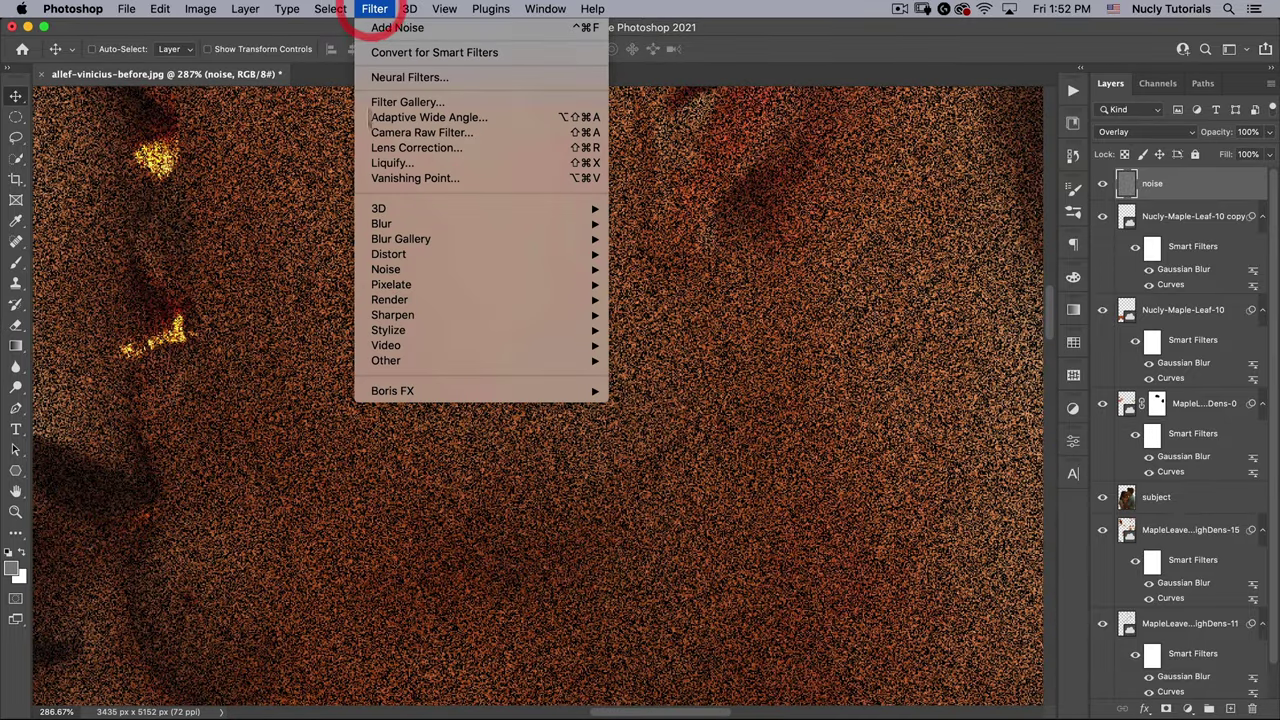
pyautogui.moveTo(593, 226)
pyautogui.click(632, 238)
pyautogui.click(373, 9)
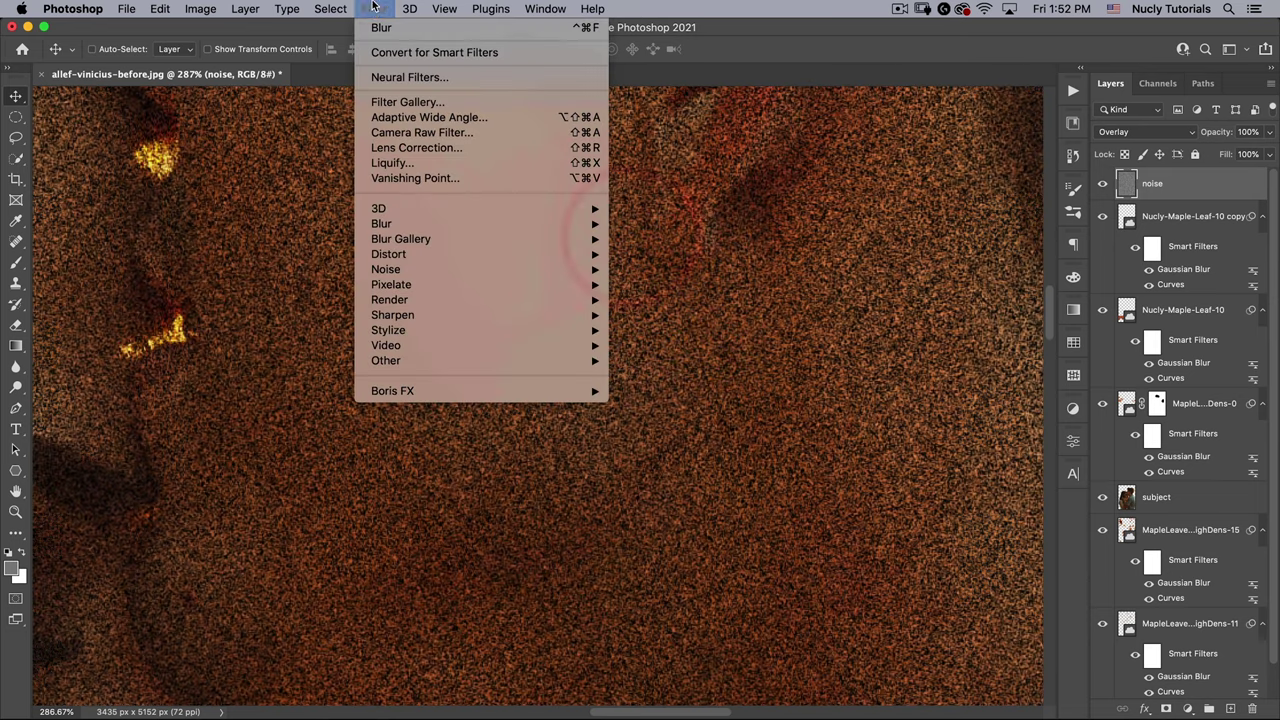
pyautogui.click(378, 30)
pyautogui.click(373, 9)
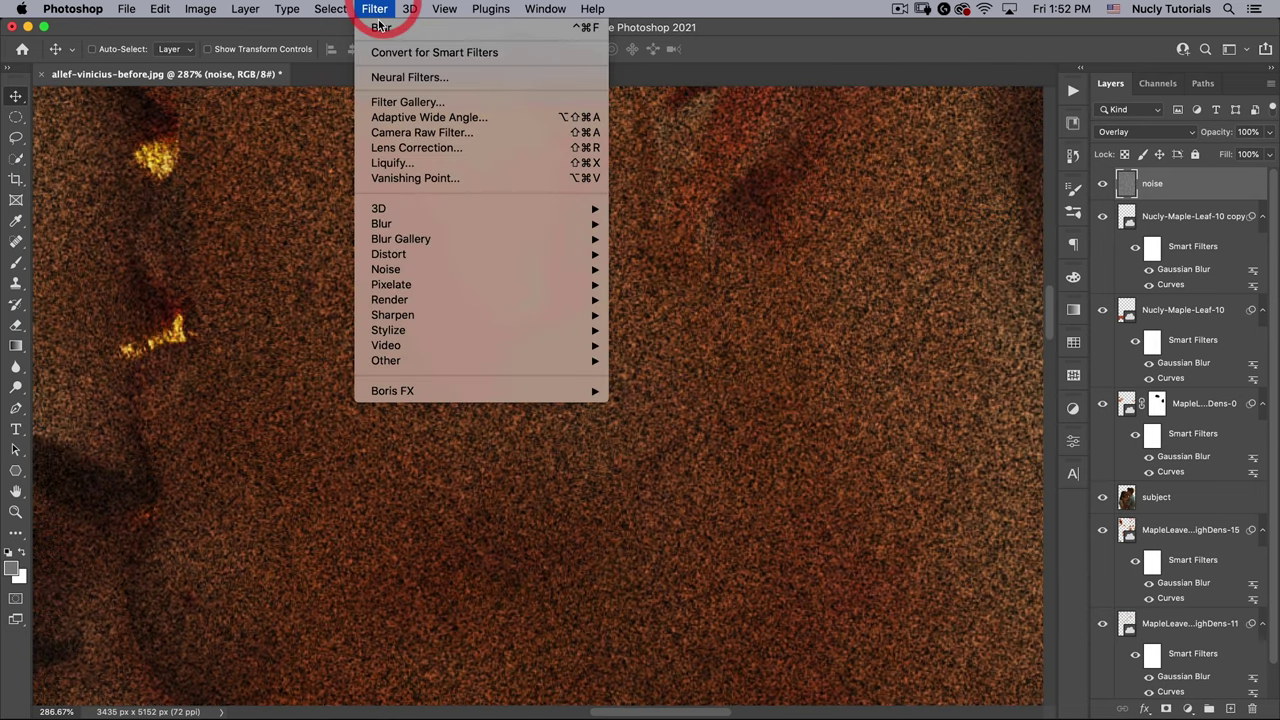
pyautogui.click(378, 30)
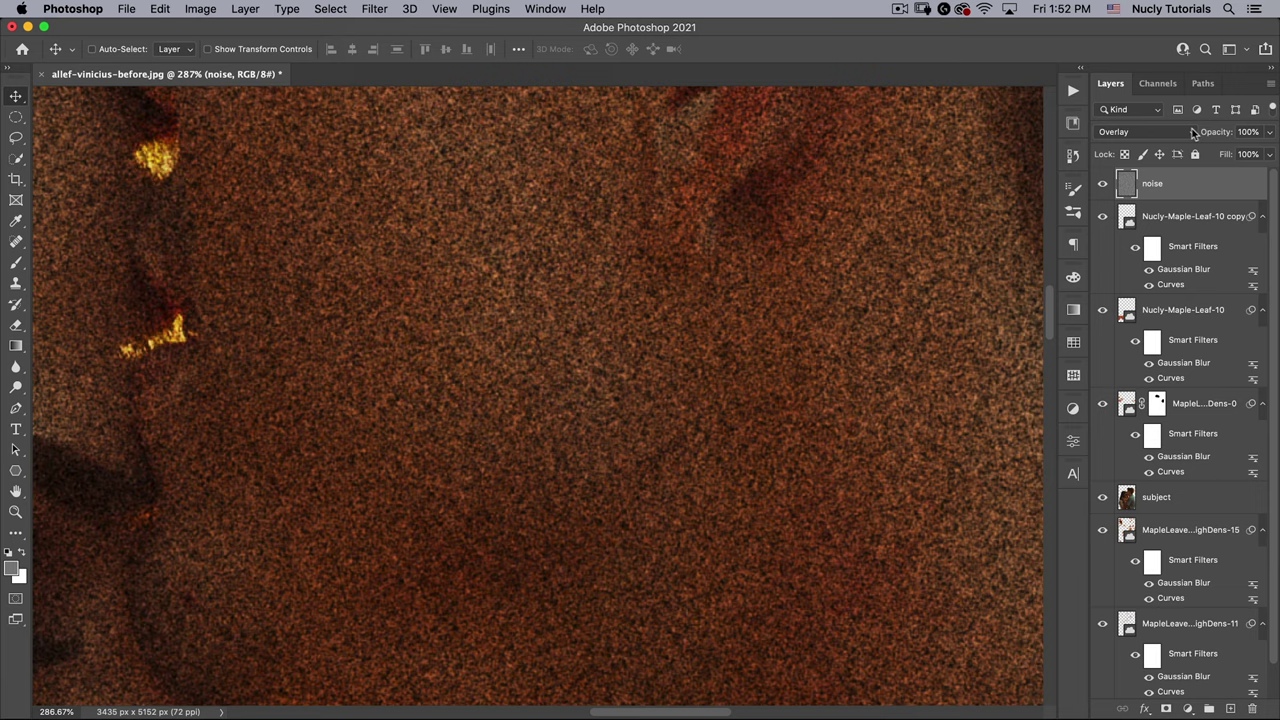
pyautogui.press('super+f')
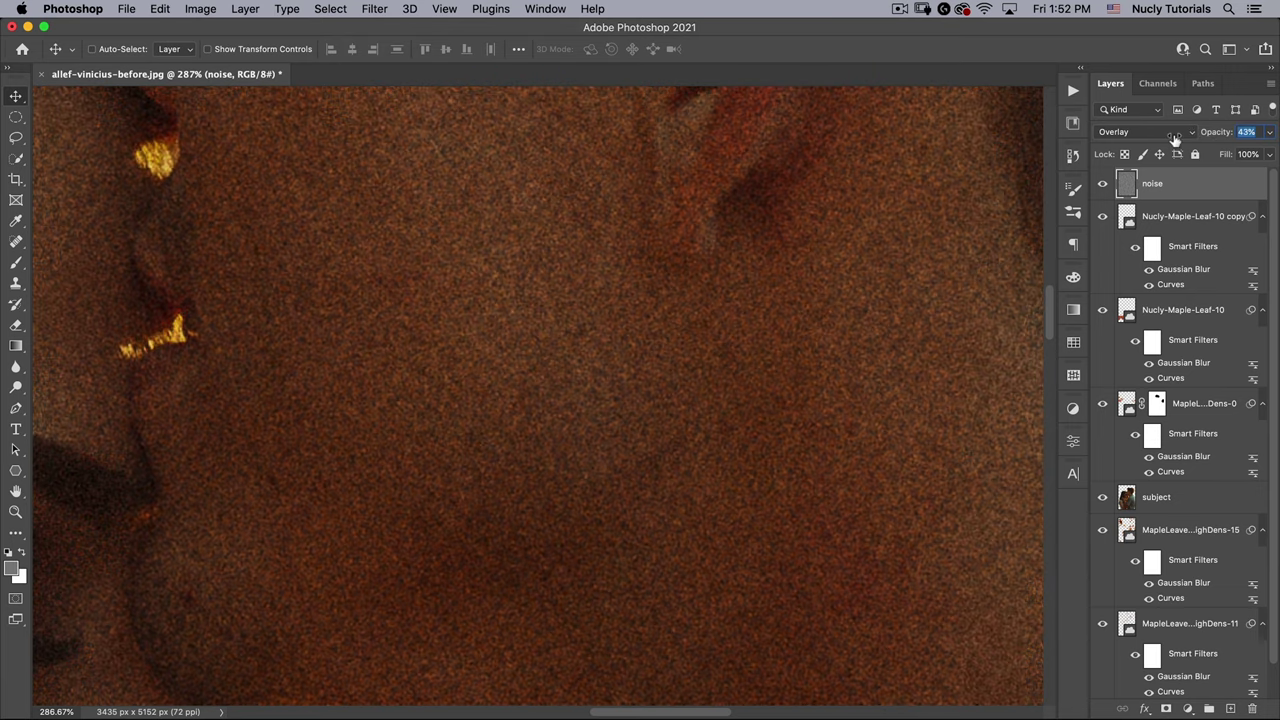
pyautogui.press('super+f')
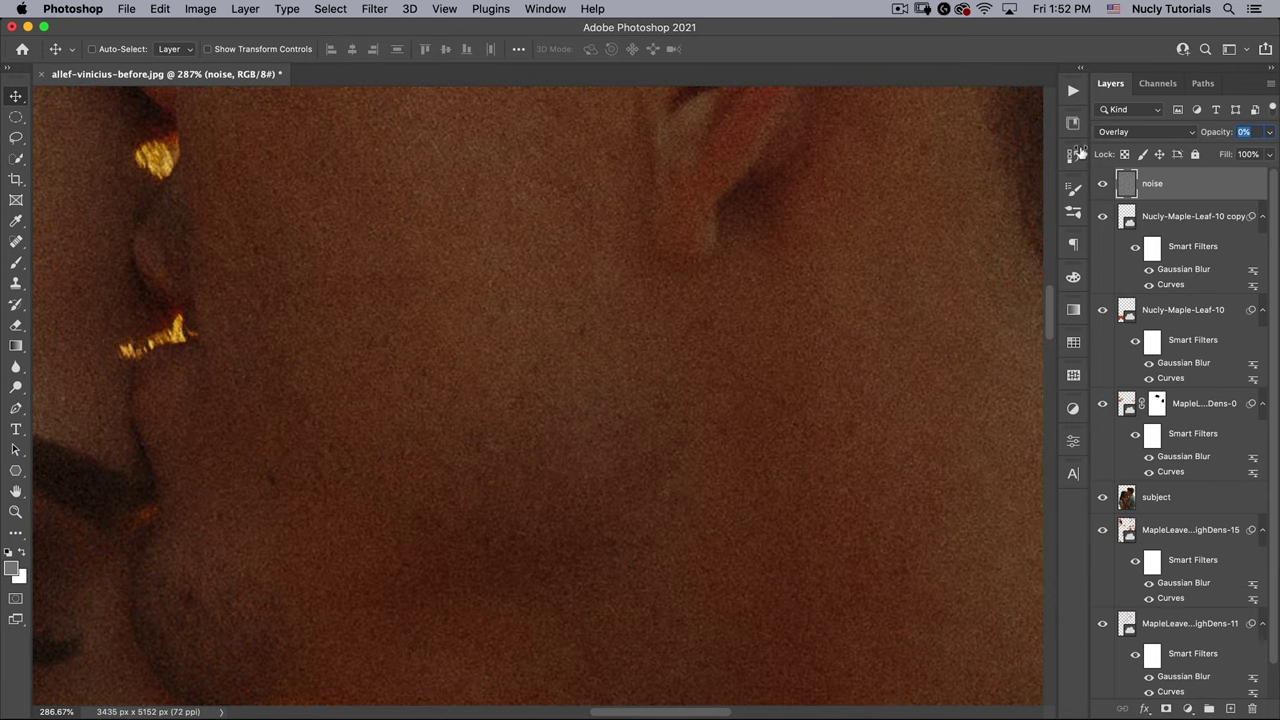
# Set the noise layer's opacity to 58% and fit the whole photo on screen
pyautogui.write('58')
pyautogui.press('Return')
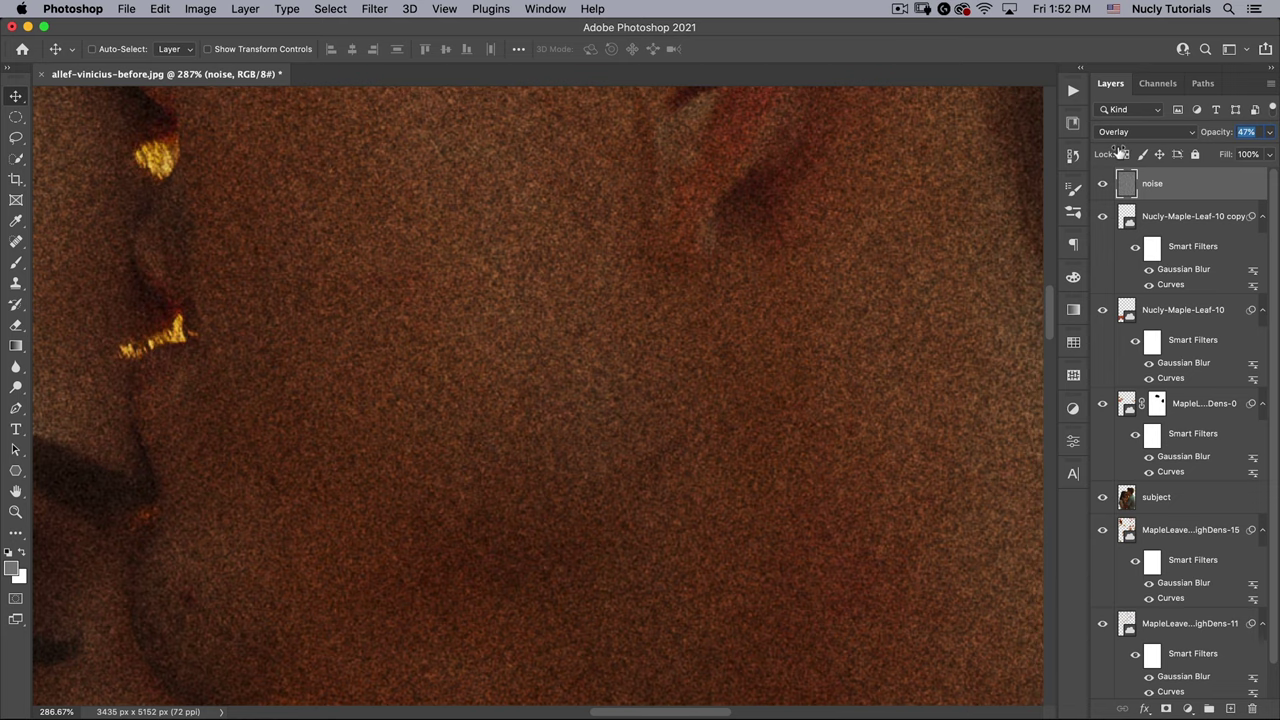
pyautogui.click(1120, 150)
pyautogui.press('super+0')
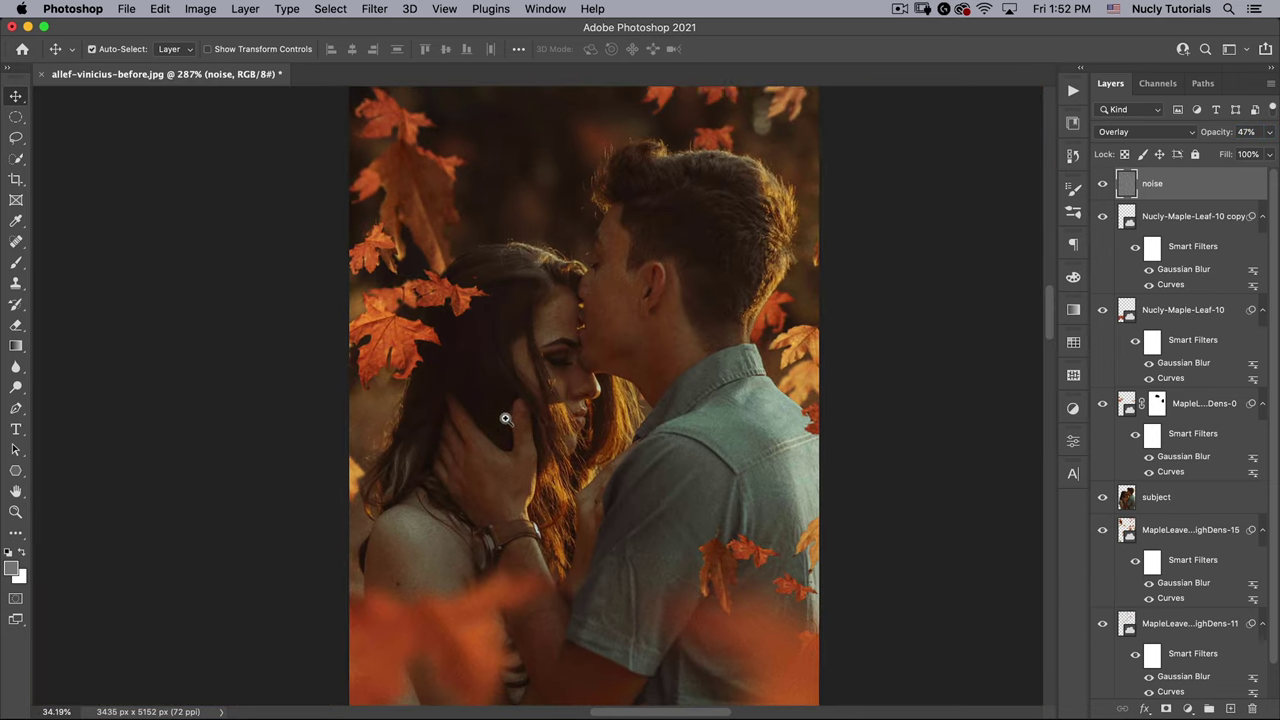
# Set the noise layer to 40% opacity and zoom in on the man's arm to check the grain
pyautogui.keyDown('super'); pyautogui.click(503, 422); pyautogui.keyUp('super')
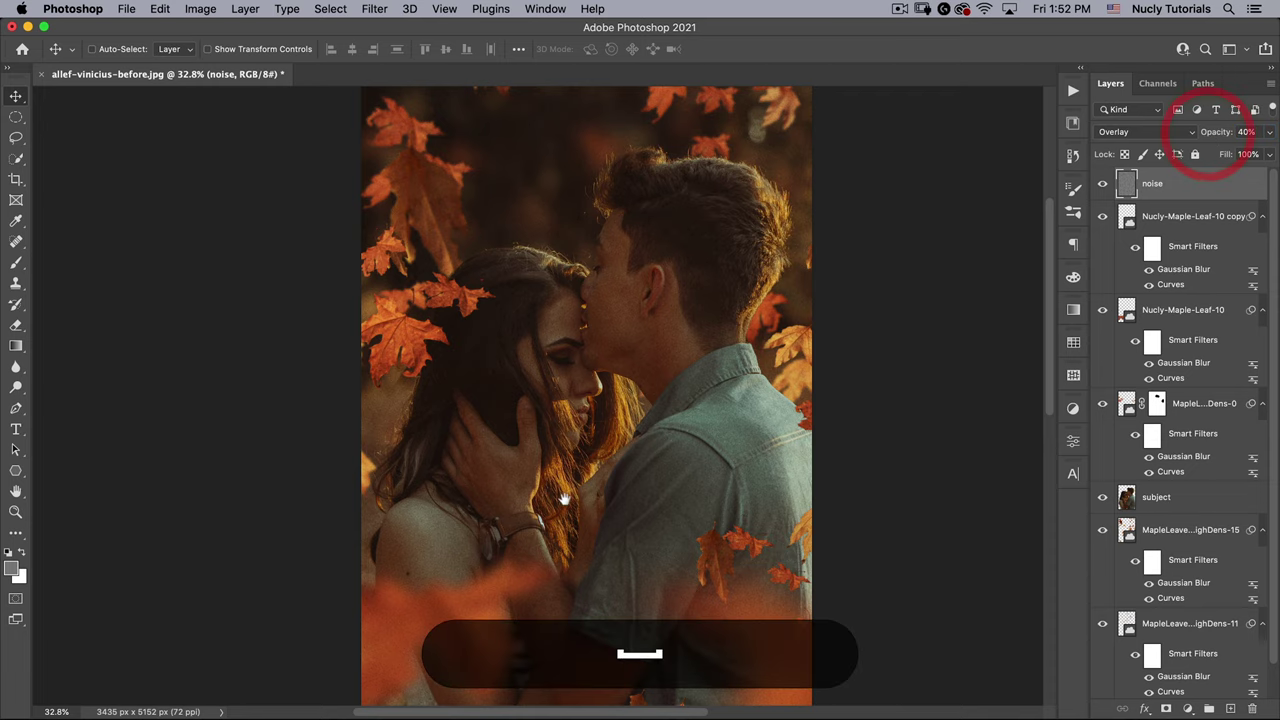
pyautogui.scroll(-3, 563, 346)
pyautogui.moveTo(563, 346); pyautogui.dragTo(840, 508)
pyautogui.keyDown('super'); pyautogui.click(871, 506); pyautogui.keyUp('super')
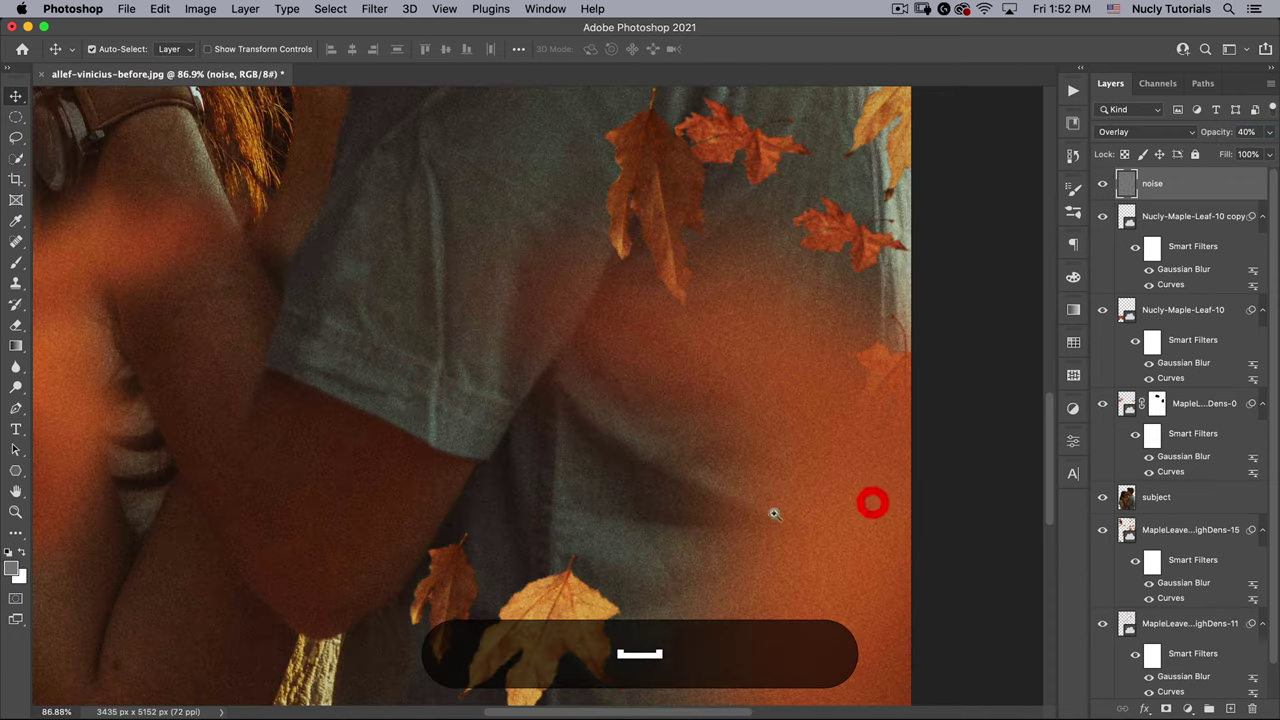
pyautogui.moveTo(700, 351); pyautogui.dragTo(600, 429)
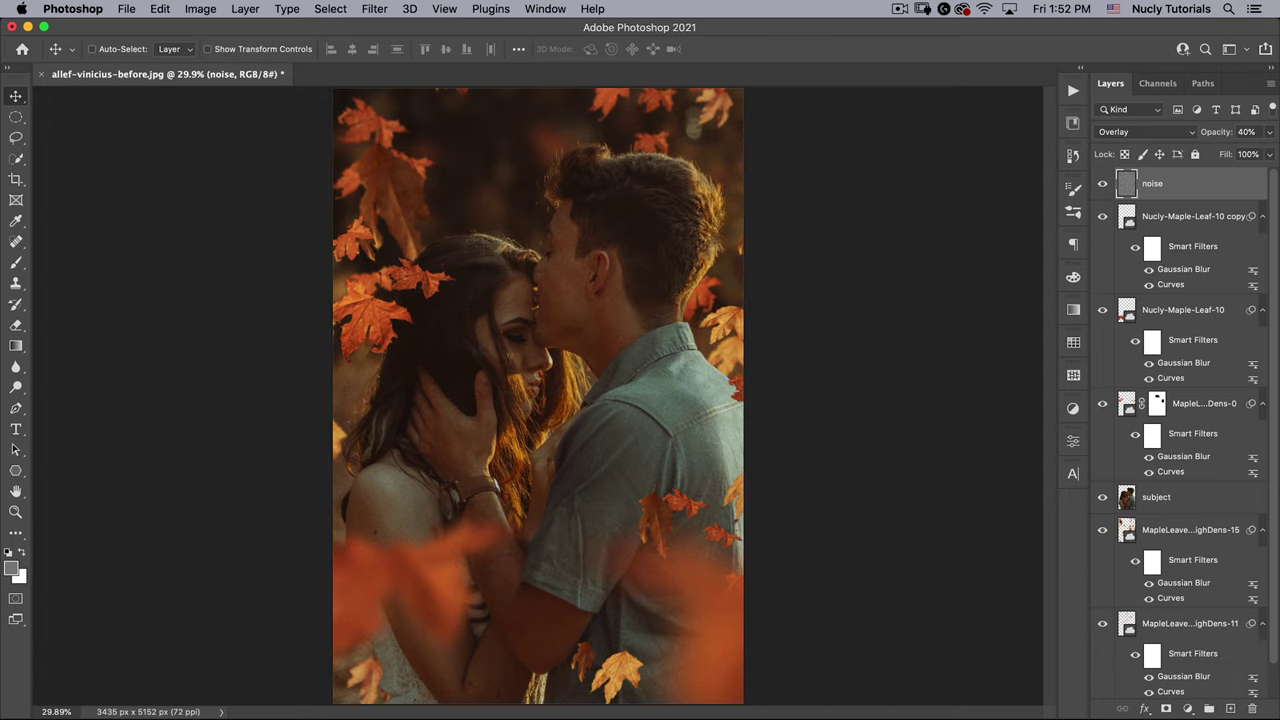
pyautogui.scroll(-2, 1158, 585)
# Alt-click the Background eye icon repeatedly to compare original and edited, ending on Background only
pyautogui.keyDown('alt'); pyautogui.click(1102, 684); pyautogui.keyUp('alt')
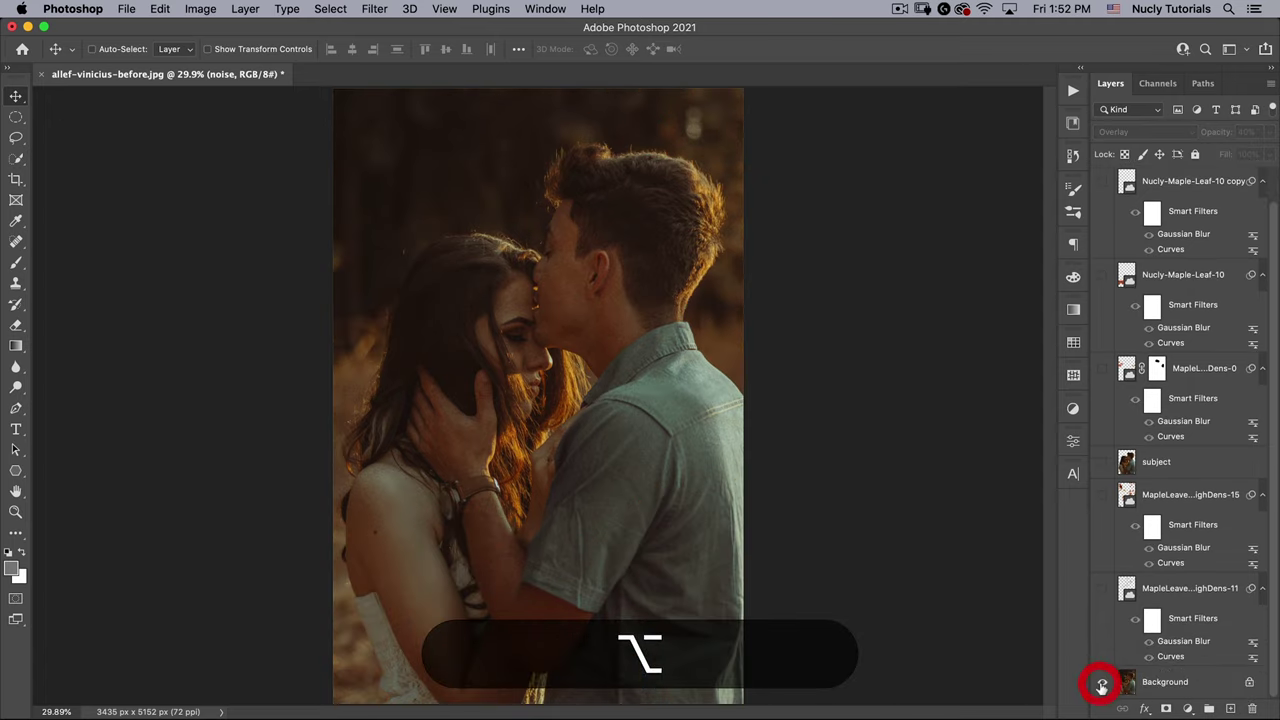
pyautogui.keyDown('alt'); pyautogui.click(1102, 684); pyautogui.keyUp('alt')
pyautogui.keyDown('alt'); pyautogui.click(1102, 684); pyautogui.keyUp('alt')
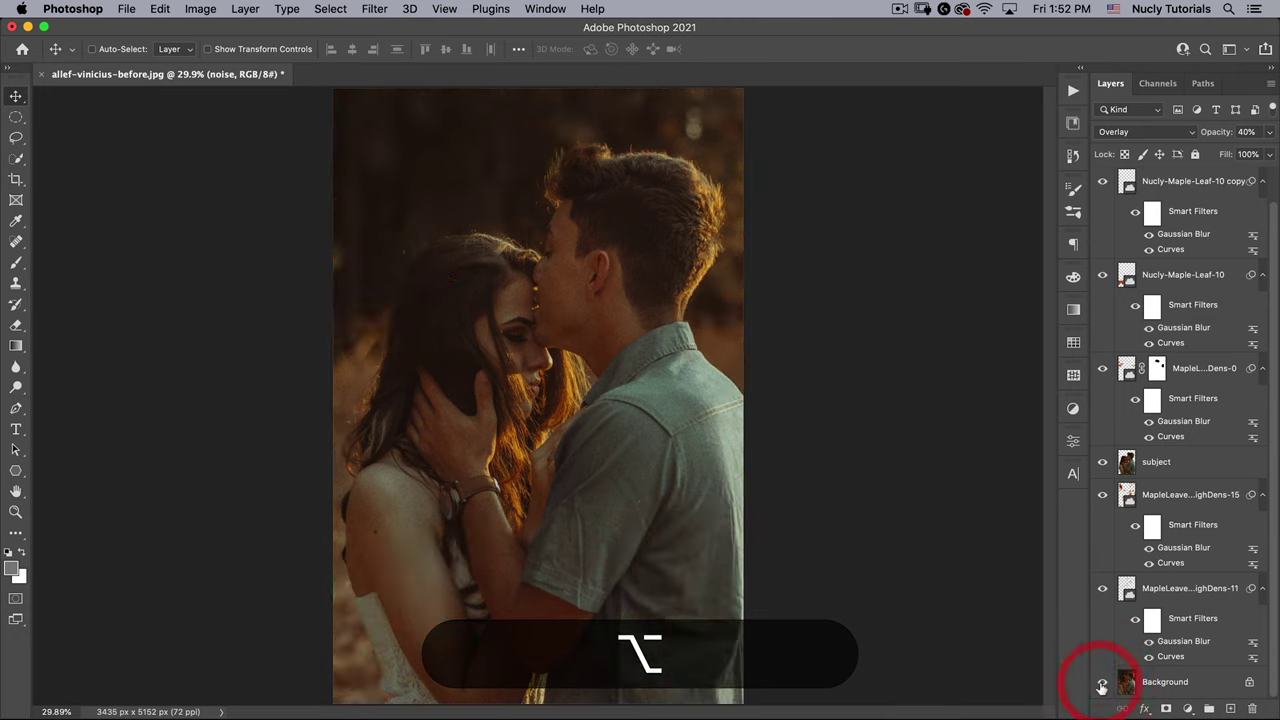
pyautogui.keyDown('alt'); pyautogui.click(1102, 684); pyautogui.keyUp('alt')
pyautogui.keyDown('alt'); pyautogui.click(1102, 684); pyautogui.keyUp('alt')
pyautogui.keyDown('alt'); pyautogui.click(1102, 684); pyautogui.keyUp('alt')
pyautogui.keyDown('alt'); pyautogui.click(1102, 684); pyautogui.keyUp('alt')
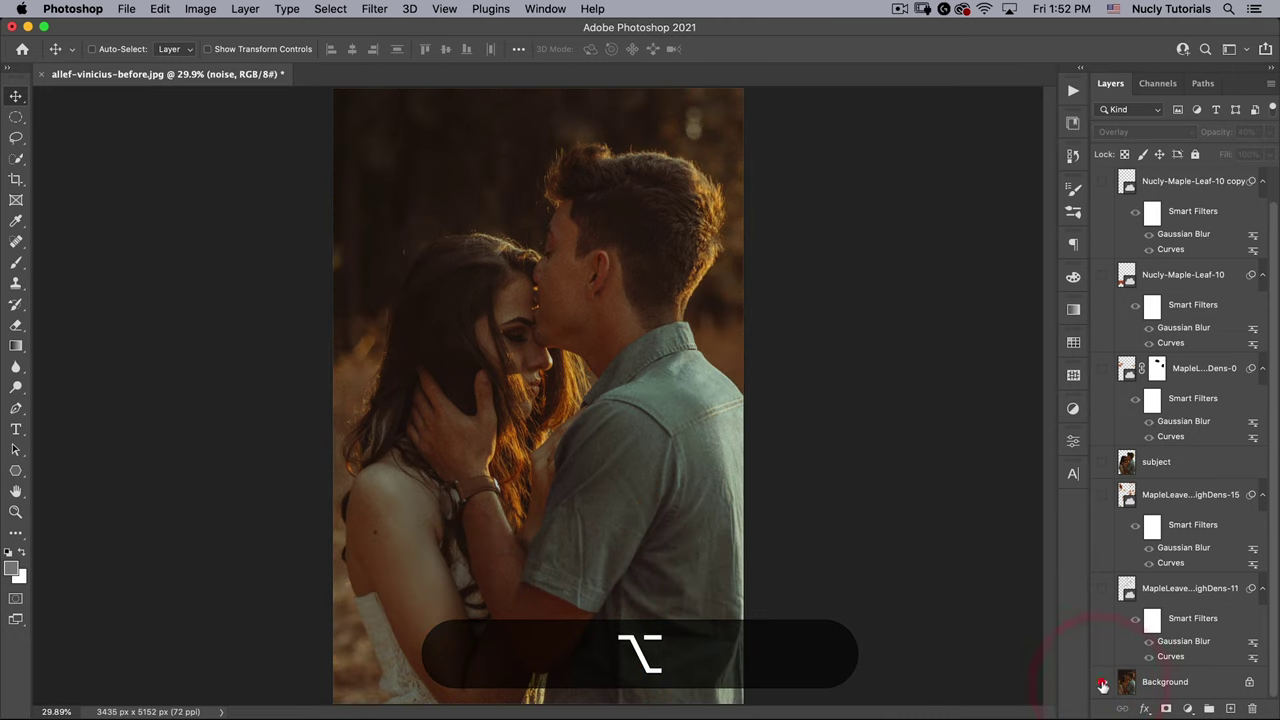
pyautogui.keyDown('alt'); pyautogui.click(1102, 684); pyautogui.keyUp('alt')
pyautogui.keyDown('alt'); pyautogui.click(1102, 684); pyautogui.keyUp('alt')
pyautogui.keyDown('alt'); pyautogui.click(1102, 684); pyautogui.keyUp('alt')
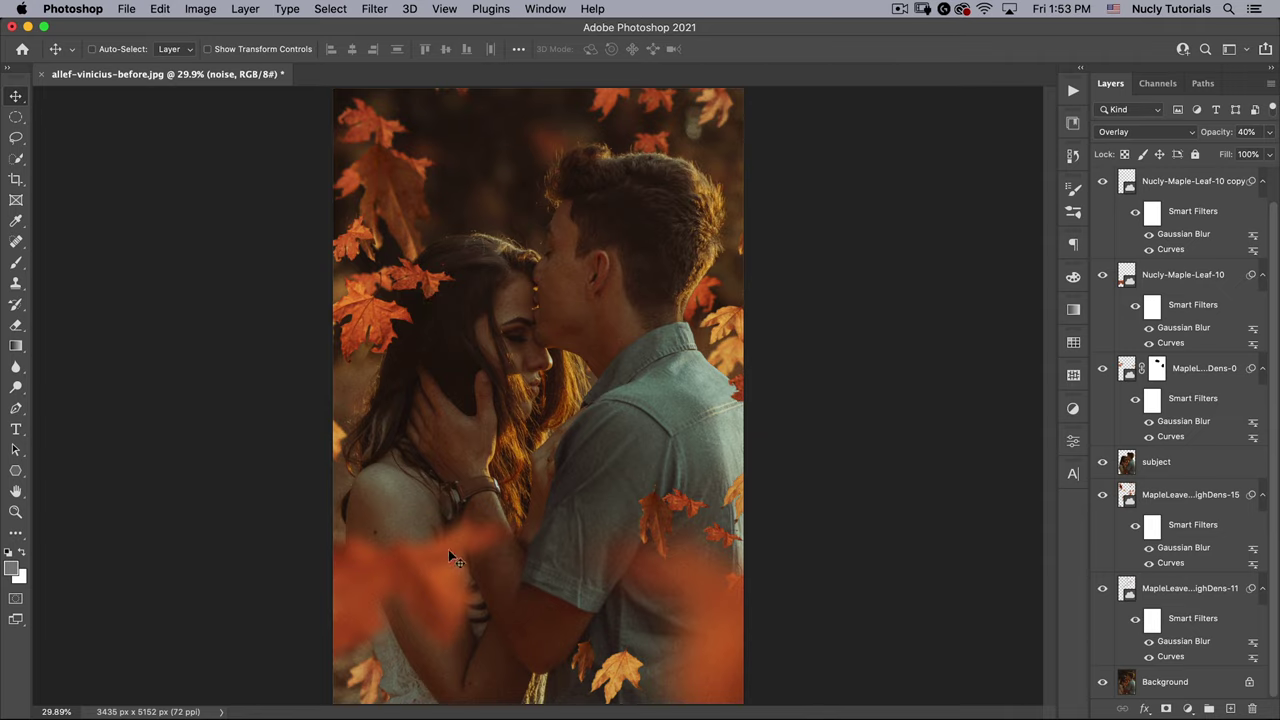
pyautogui.press('alt')
pyautogui.keyDown('alt'); pyautogui.click(1104, 684); pyautogui.keyUp('alt')
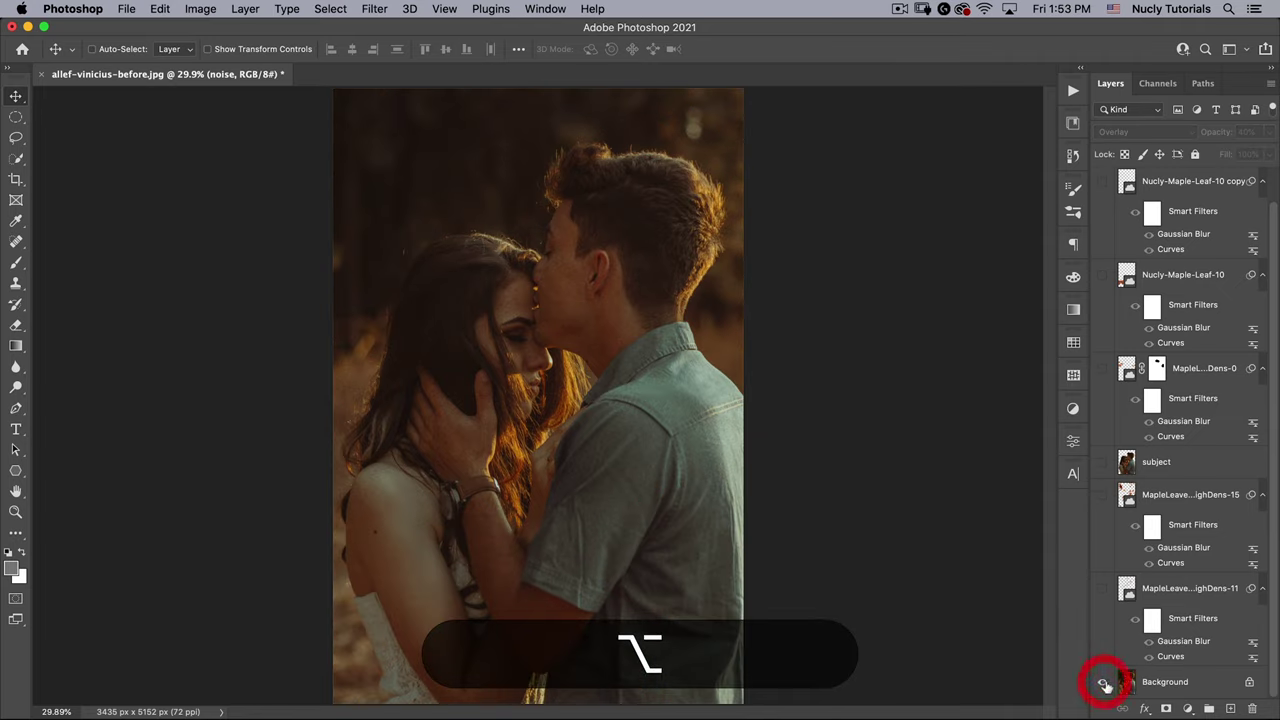